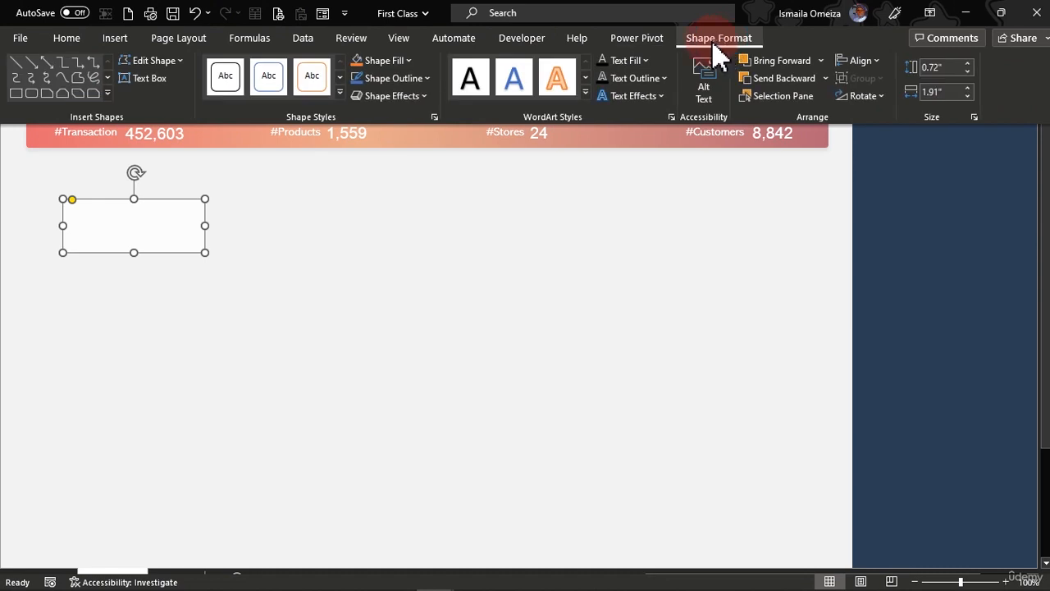
Set the white rounded rectangle's height to 2.92" and width to 4.43", and hide the ribbon
left_click(952, 68)
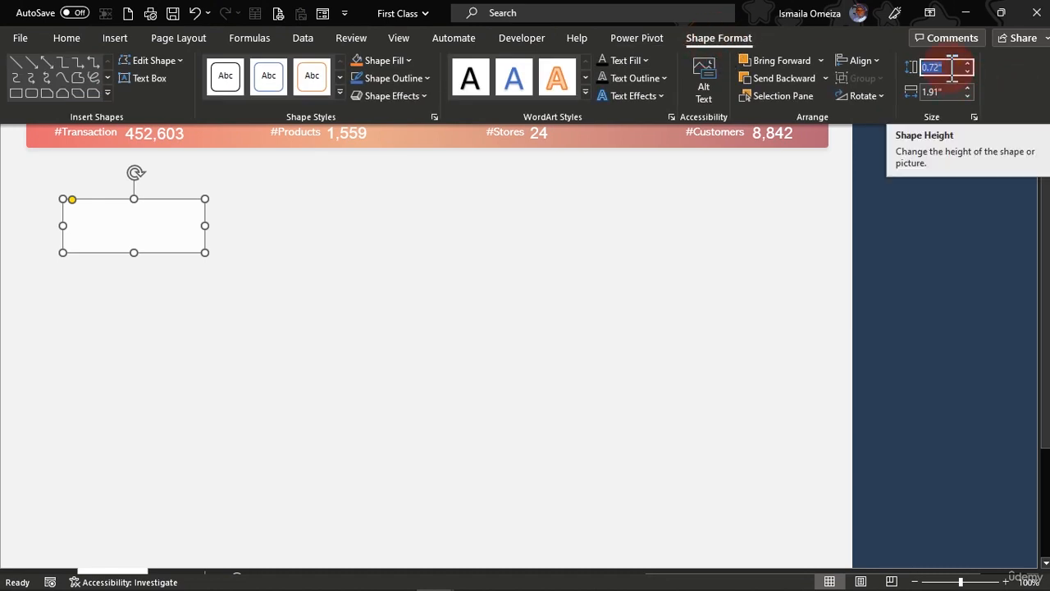
type("2.92")
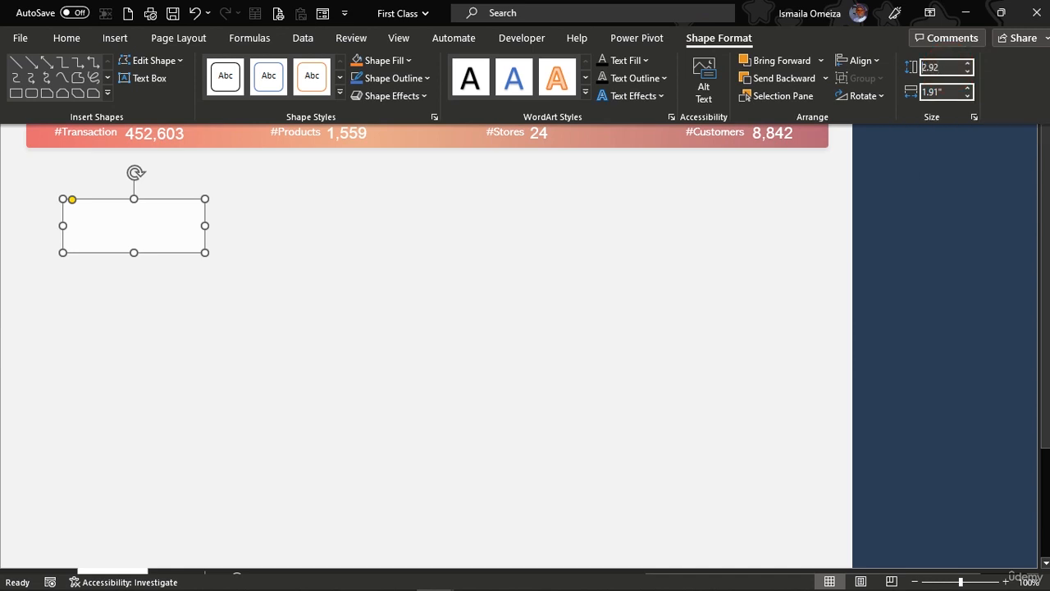
key("Tab")
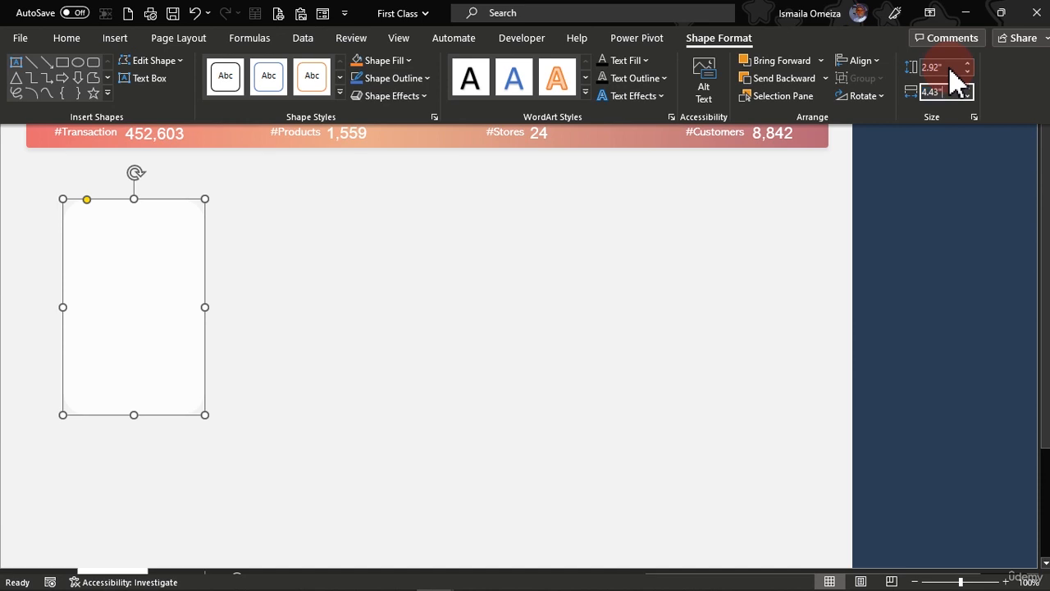
key("Return")
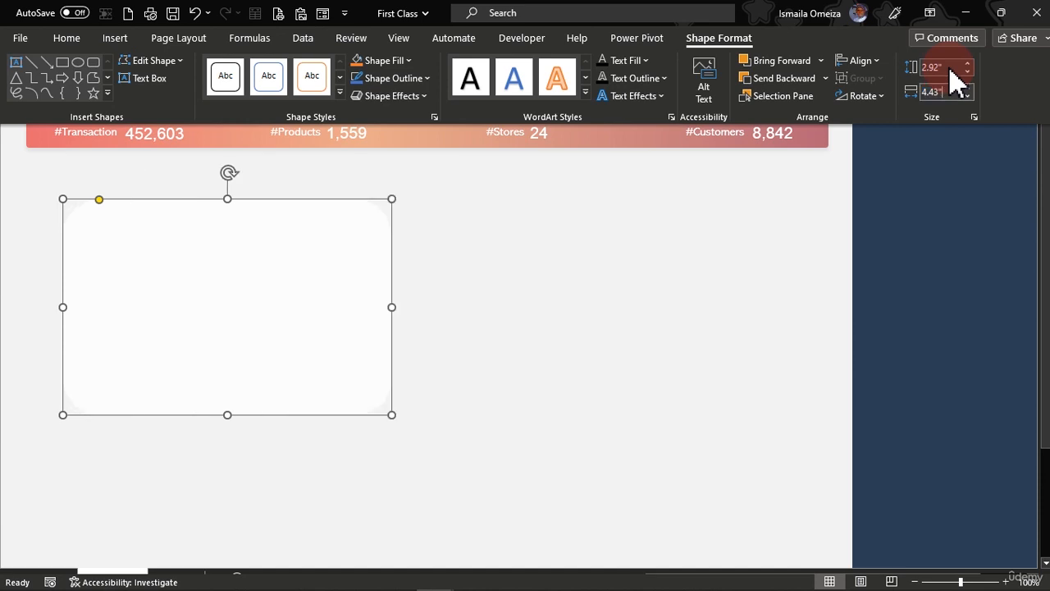
key("ctrl+shift+F1")
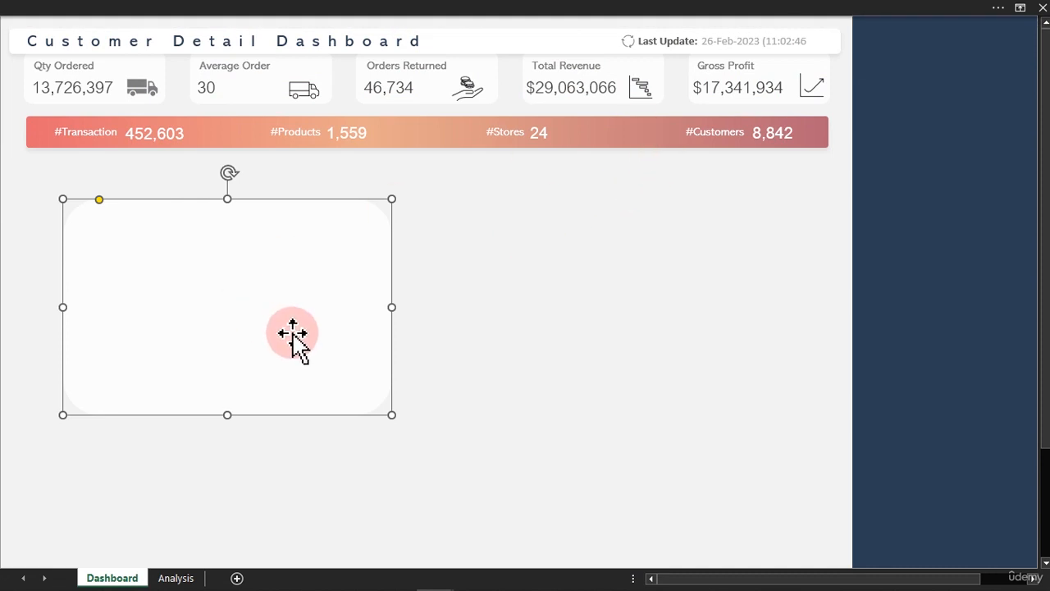
Reduce the corner rounding of the enlarged white rectangle to a slight curve
left_click(491, 331)
left_click_drag(277, 289, 833, 267)
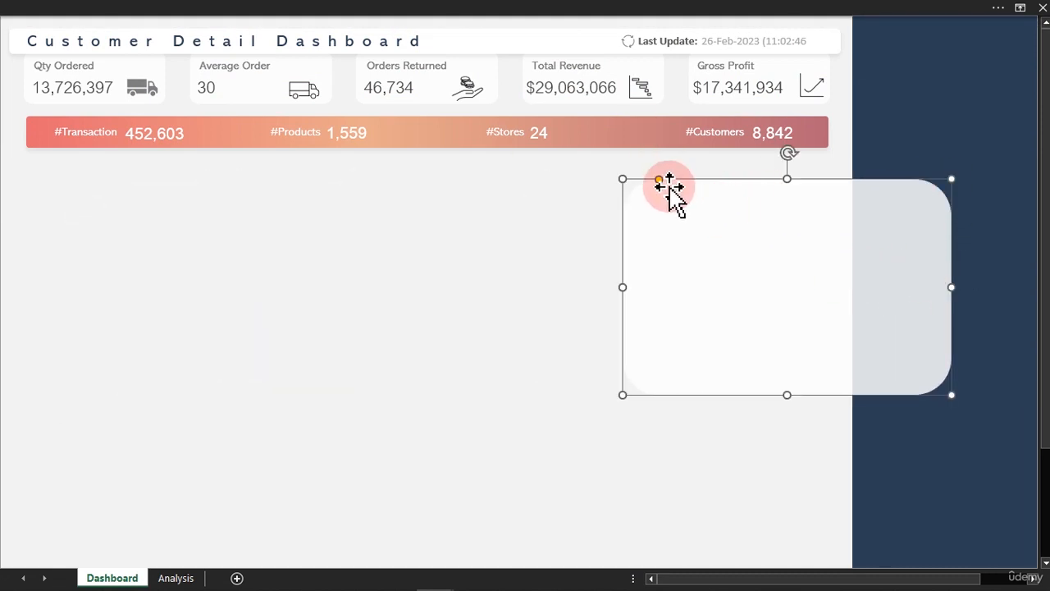
left_click_drag(659, 180, 635, 187)
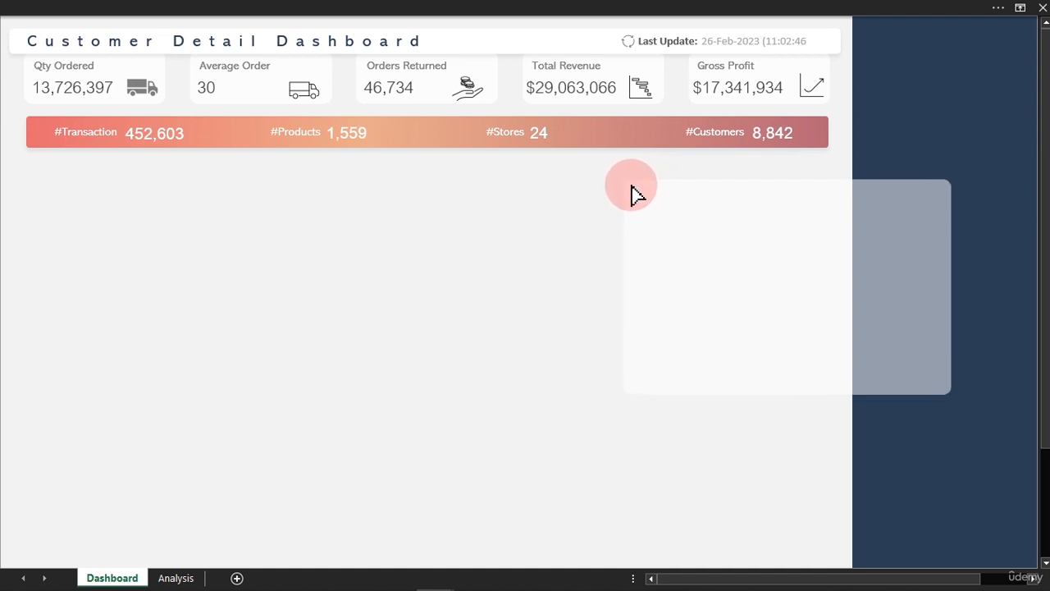
left_click_drag(632, 189, 628, 186)
Position the white rectangle just below the gradient banner, aligned with the banner's left edge, and deselect it
left_click_drag(764, 260, 240, 250)
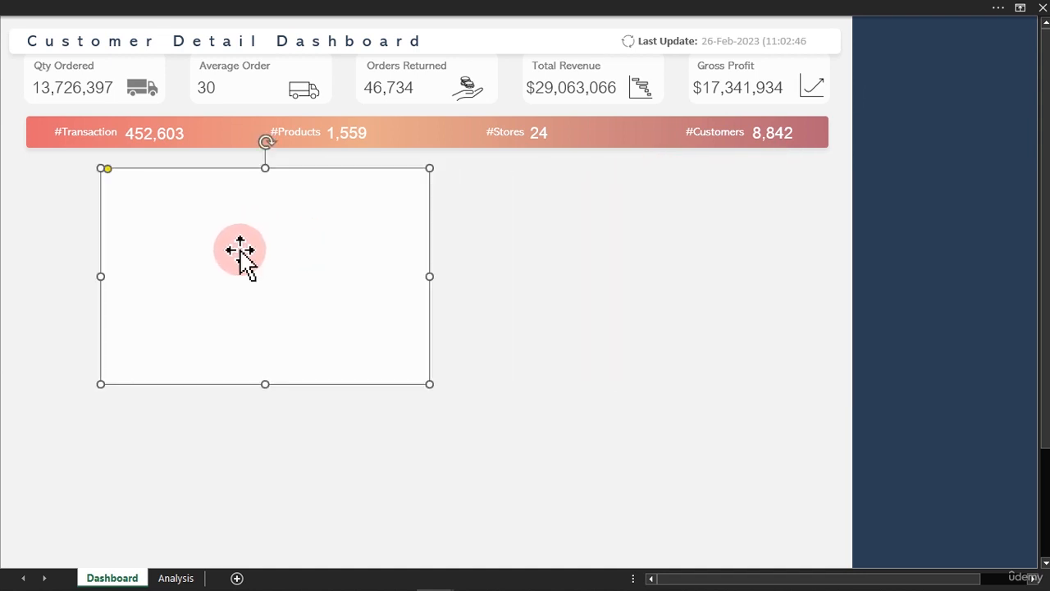
left_click_drag(403, 300, 325, 286)
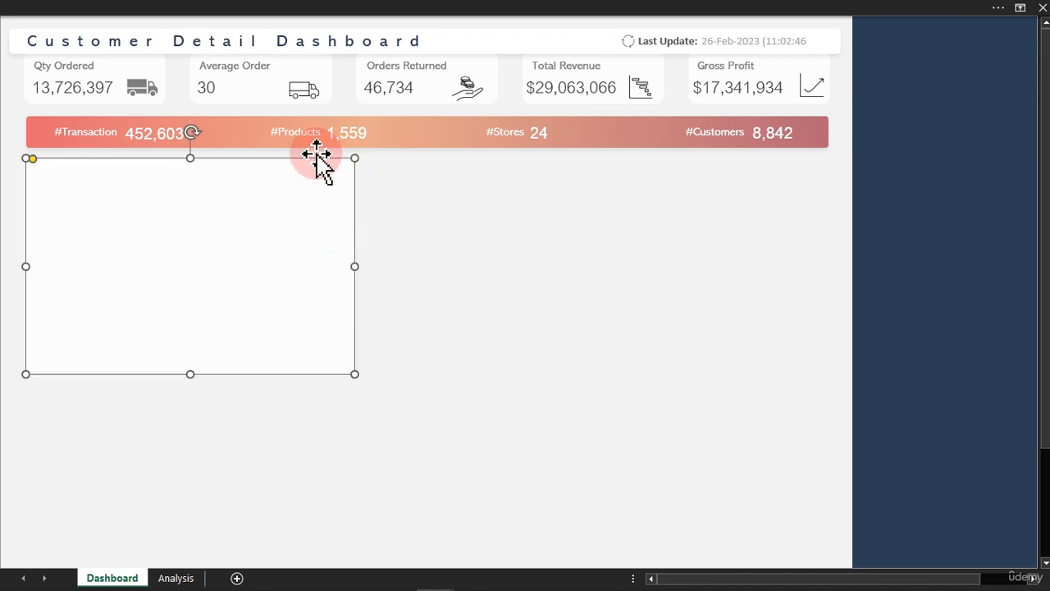
left_click(489, 253)
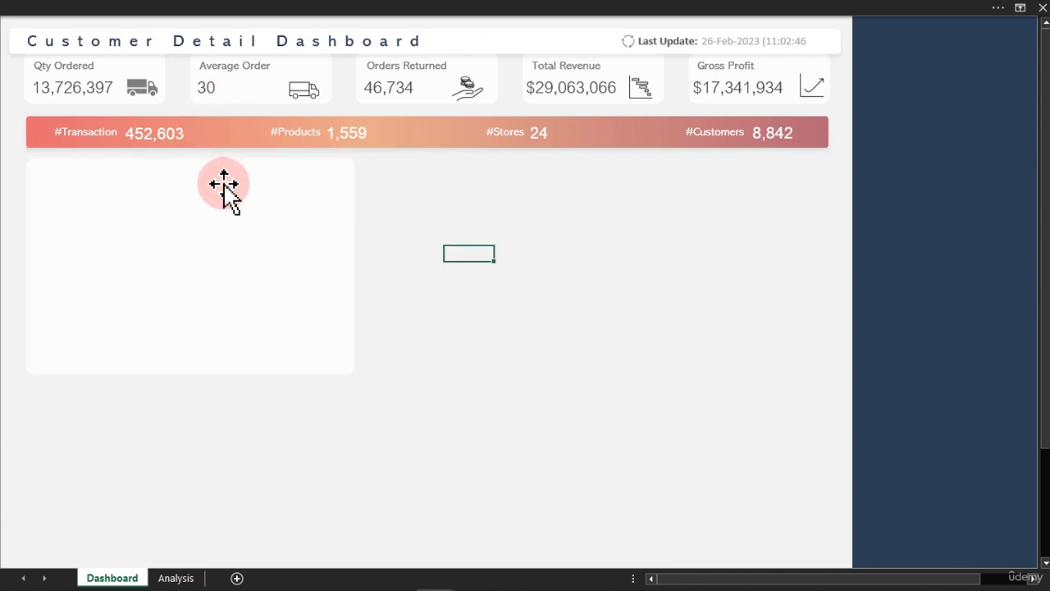
left_click(222, 187)
left_click(535, 274)
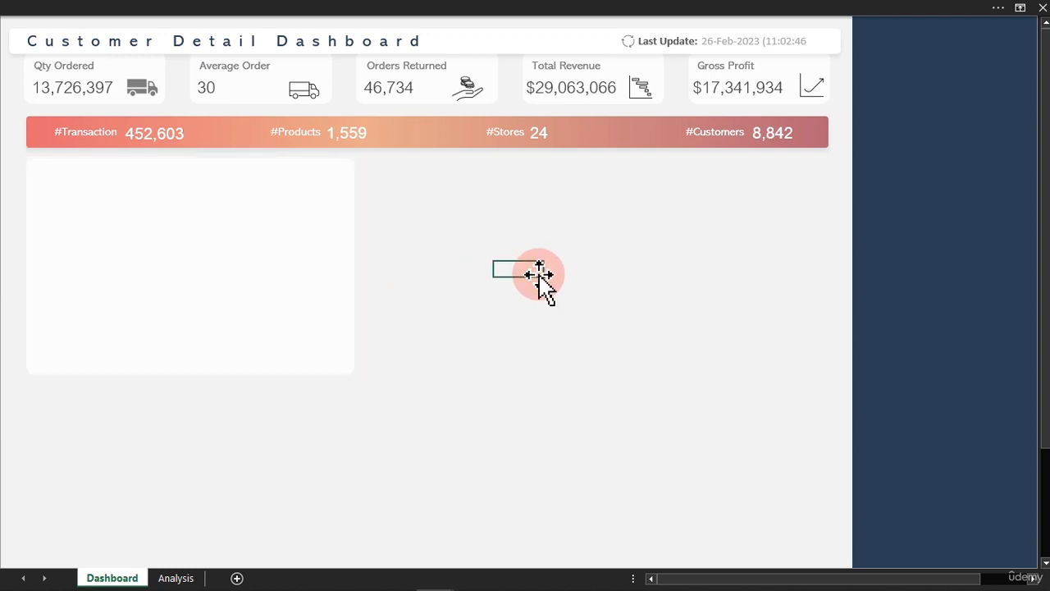
Switch to the Food-Mart Sales Dashboard workbook and compare the top-5 customers chart under the Qty Ordered, Revenue and Profit options
mouse_move(310, 585)
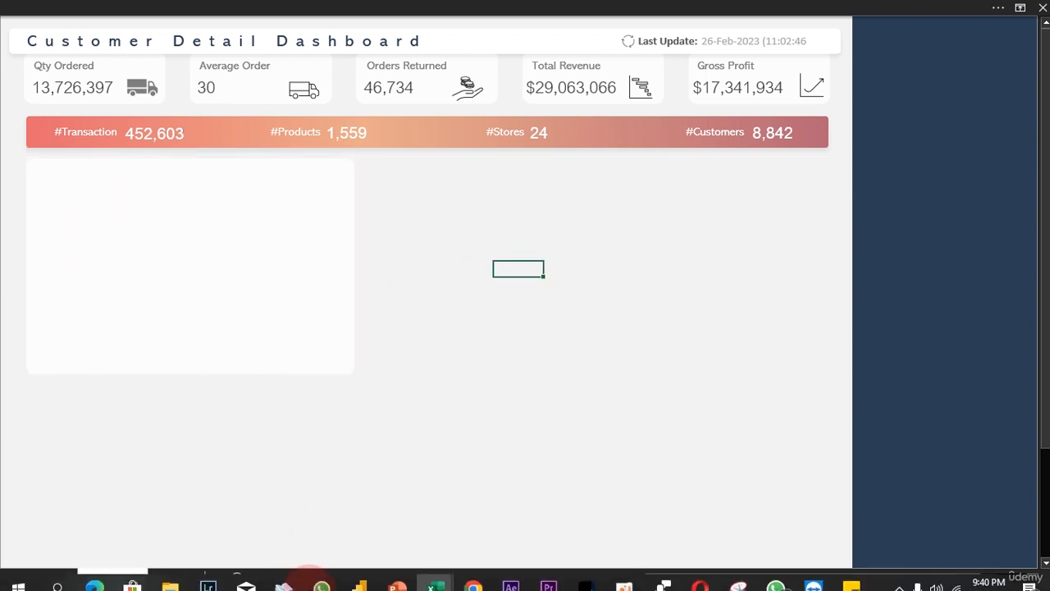
mouse_move(436, 577)
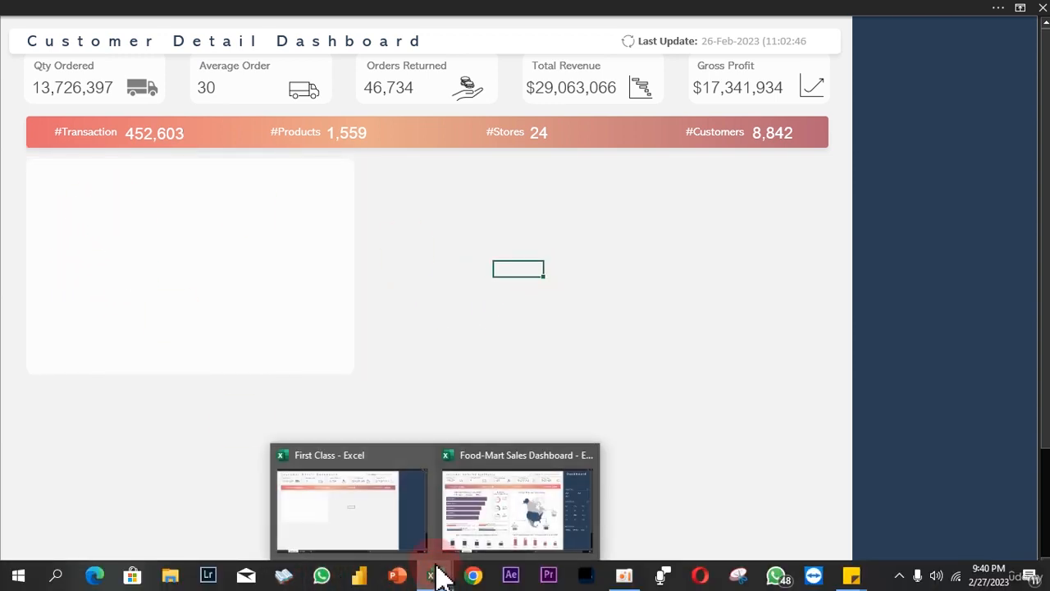
left_click(484, 521)
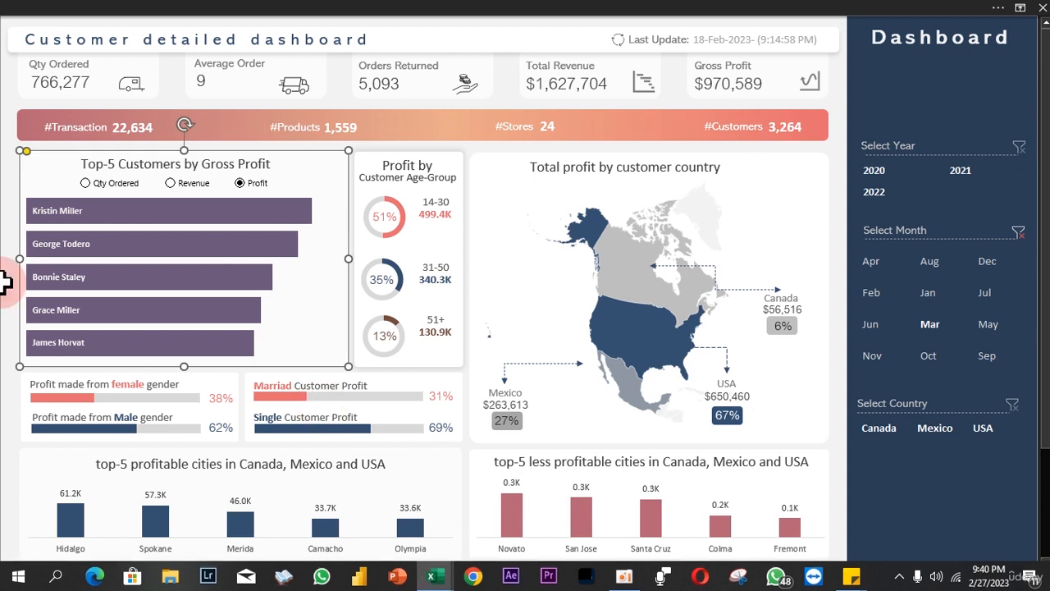
left_click(88, 186)
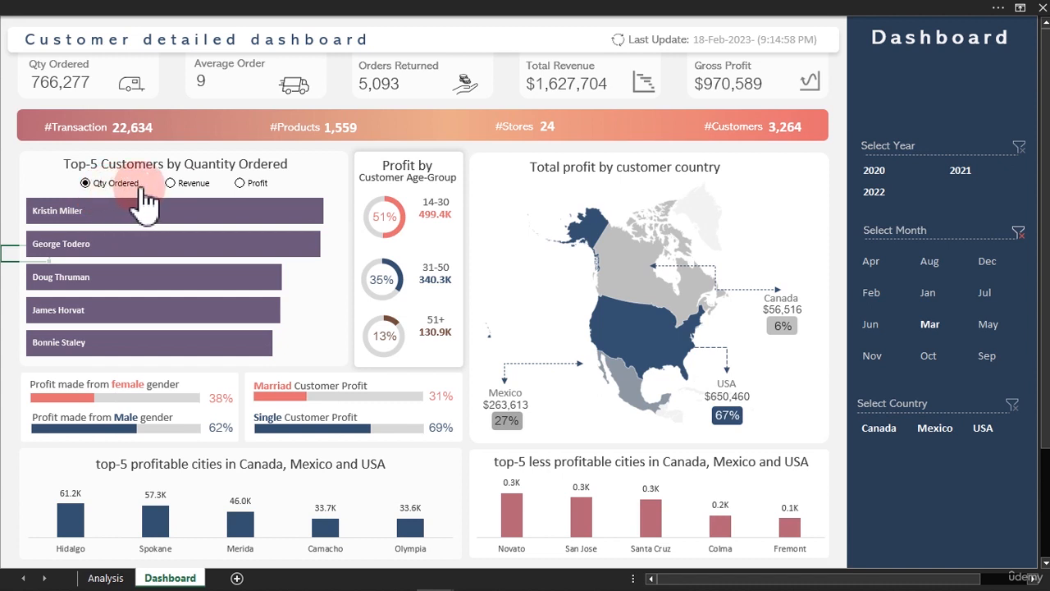
left_click(182, 188)
left_click(241, 188)
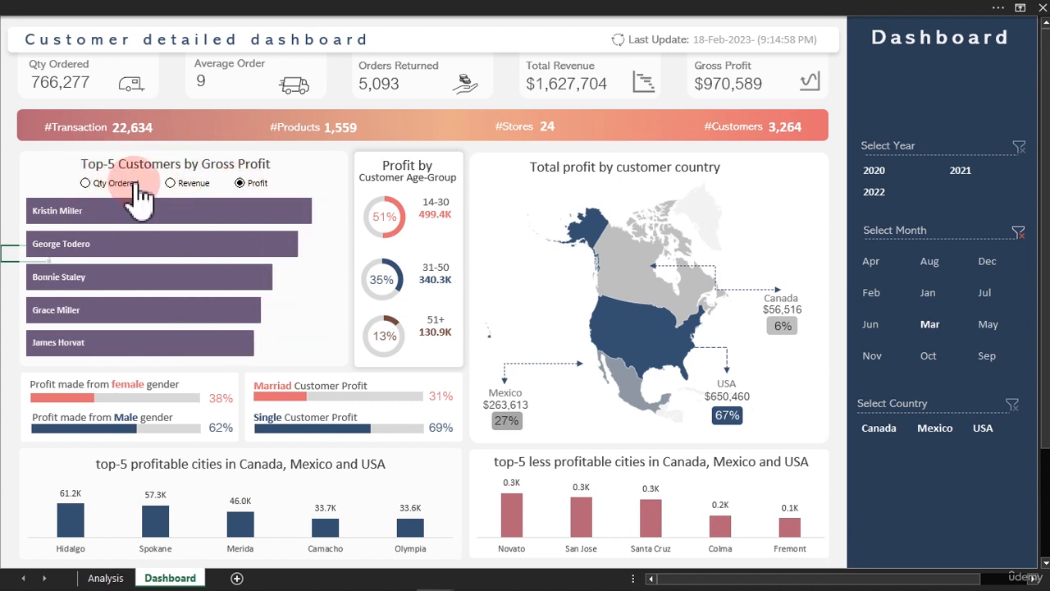
left_click(187, 185)
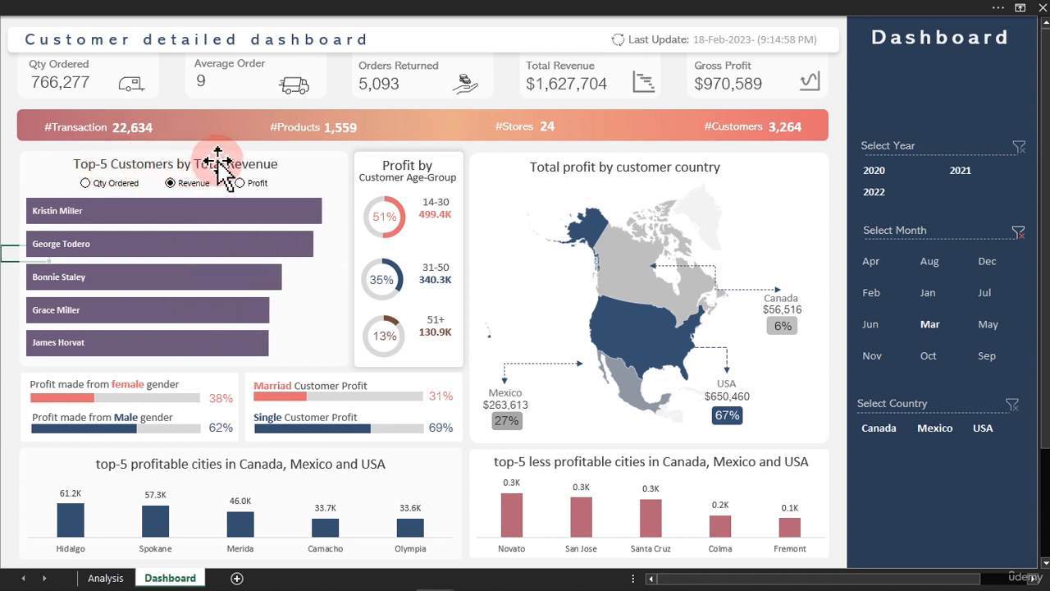
left_click(107, 184)
mouse_move(212, 247)
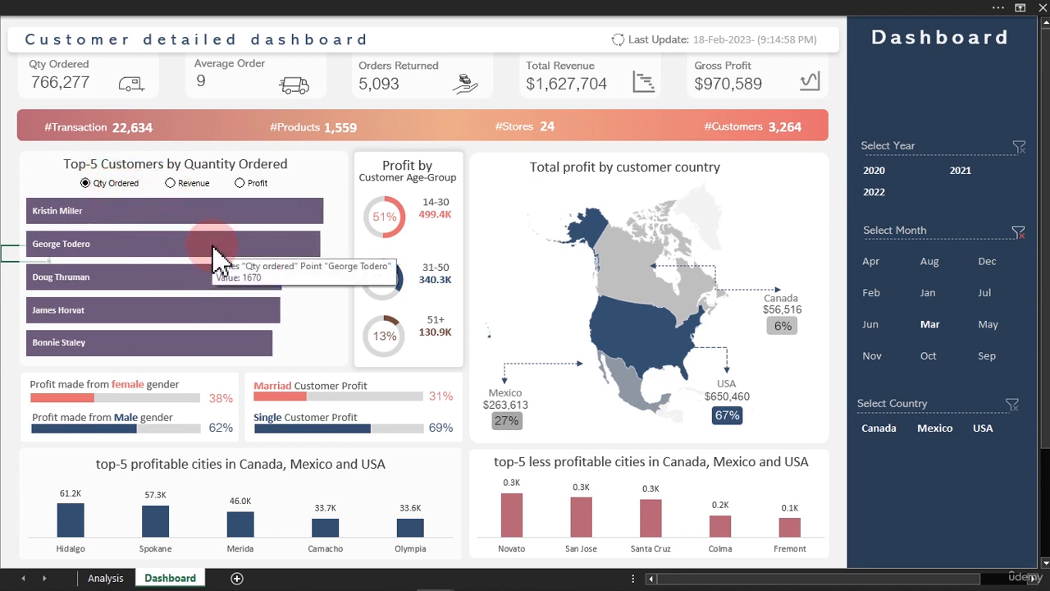
Switch back to the First Class workbook and open its Analysis sheet
mouse_move(350, 584)
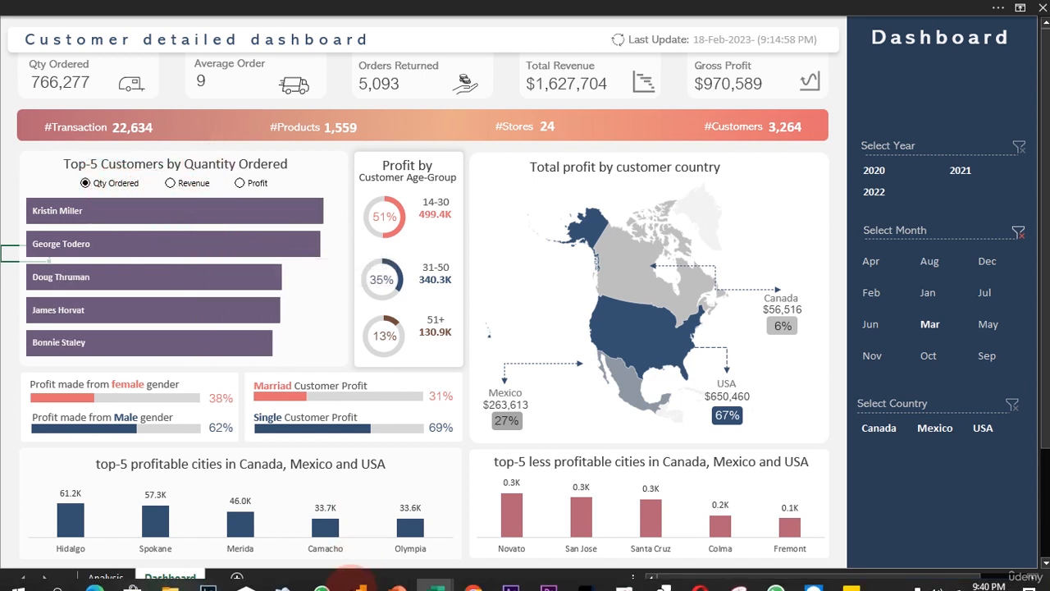
mouse_move(433, 574)
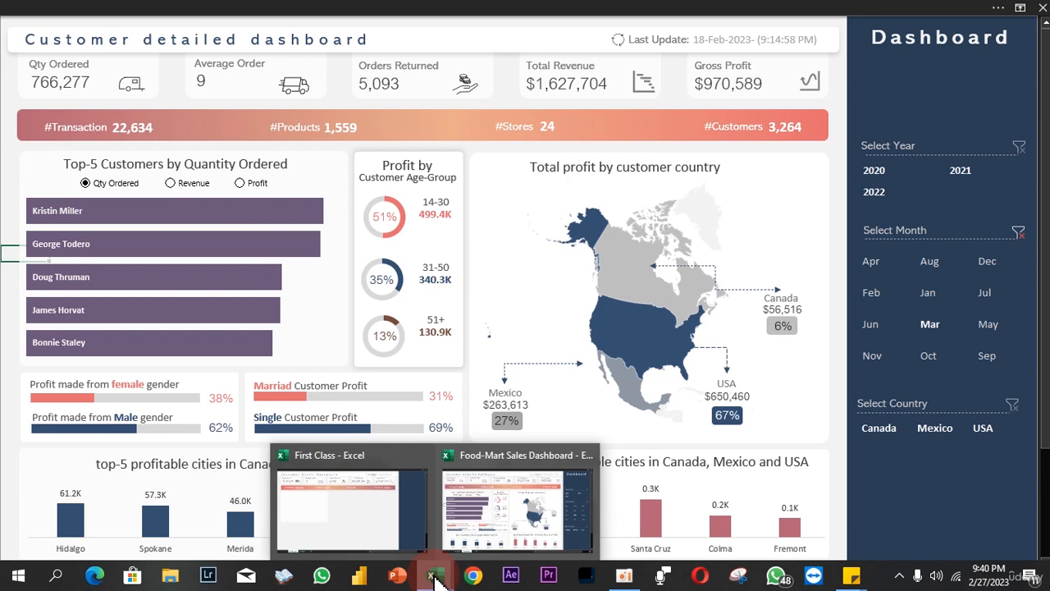
left_click(368, 511)
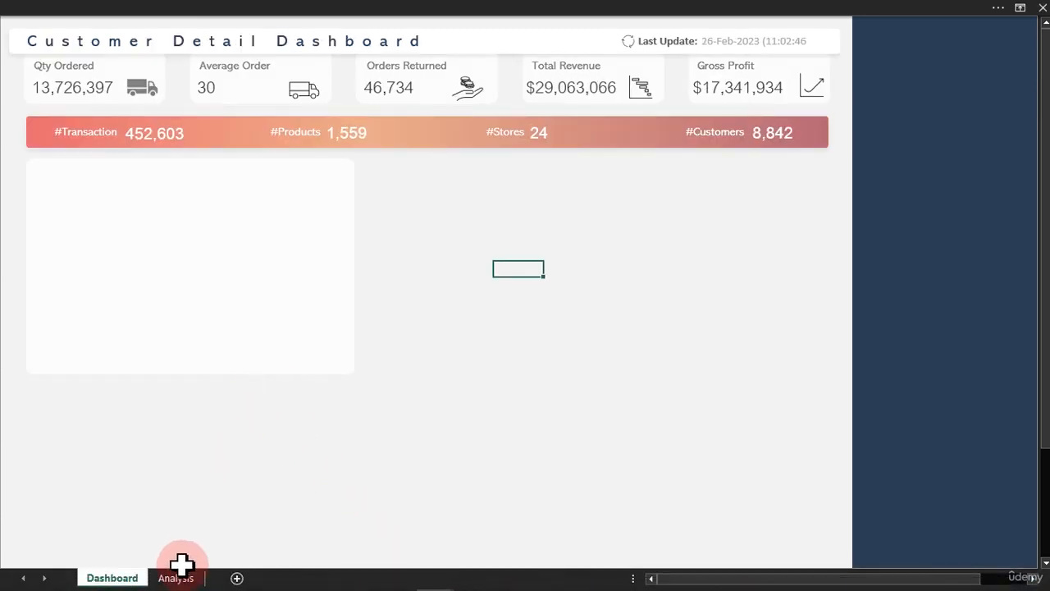
left_click(177, 578)
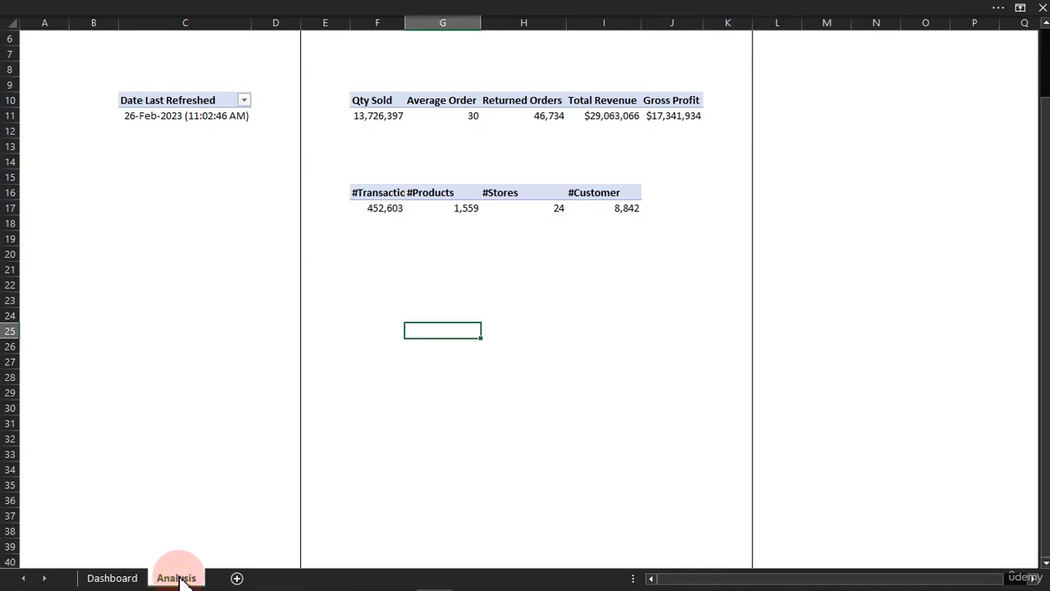
Copy the Date Last Refreshed pivot table in C10:C11 and paste it at cell M10
left_click(150, 101)
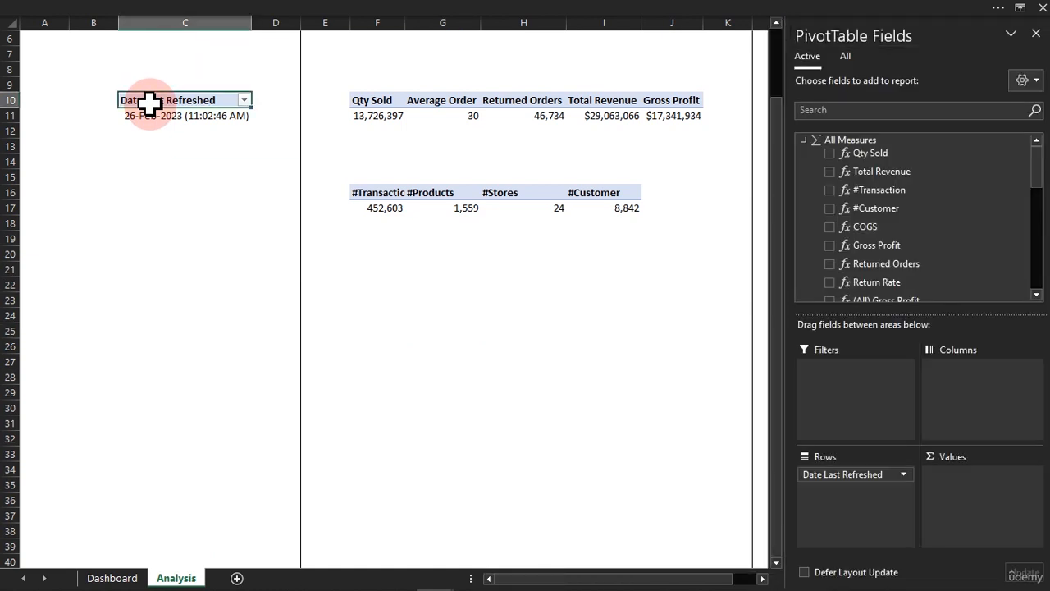
left_click_drag(146, 98, 168, 115)
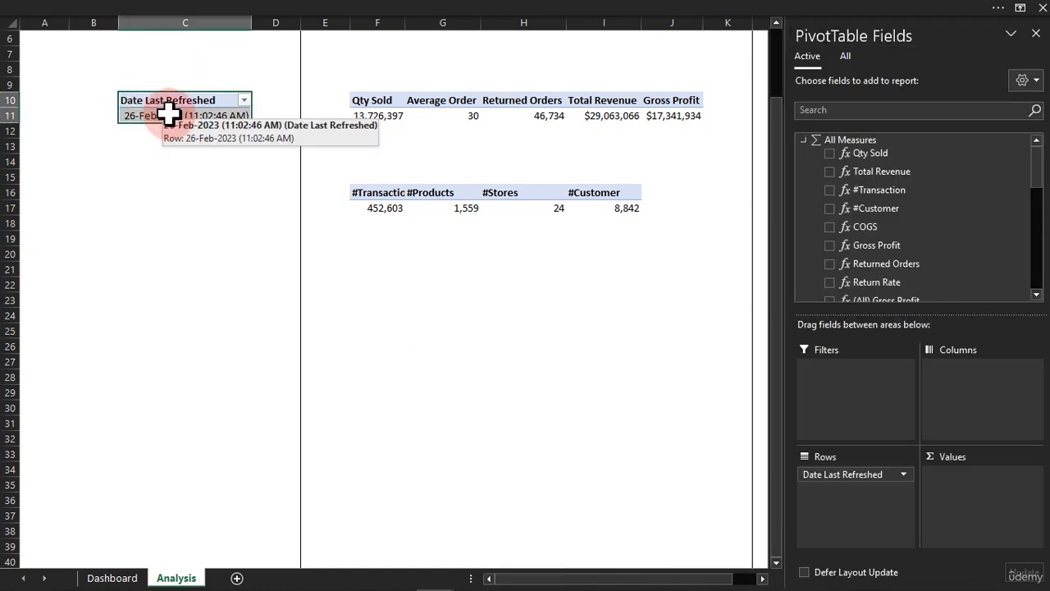
key("ctrl+c")
left_click_drag(719, 581, 763, 581)
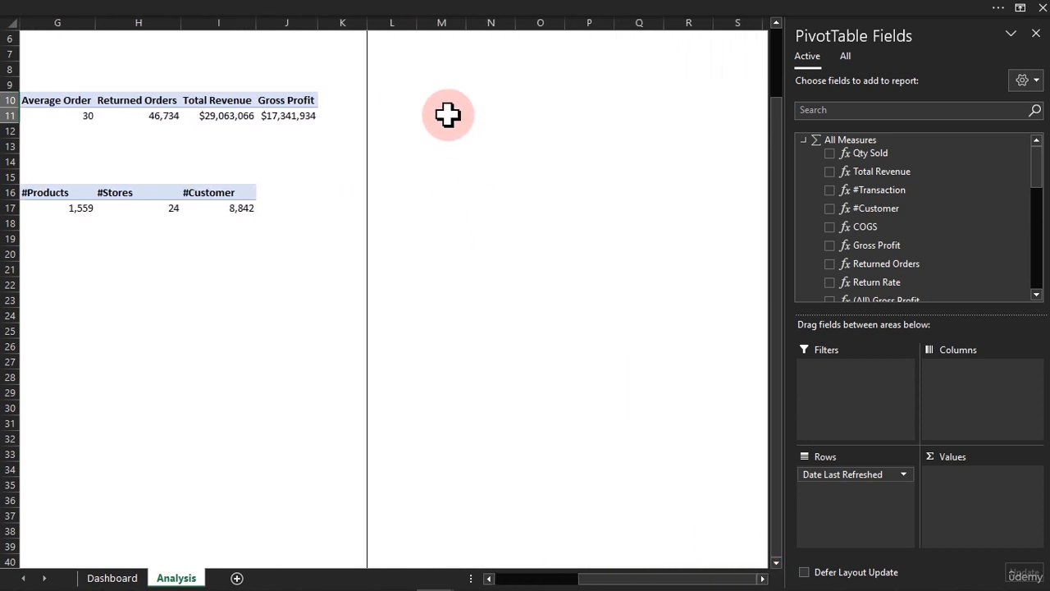
left_click(440, 99)
key("ctrl+v")
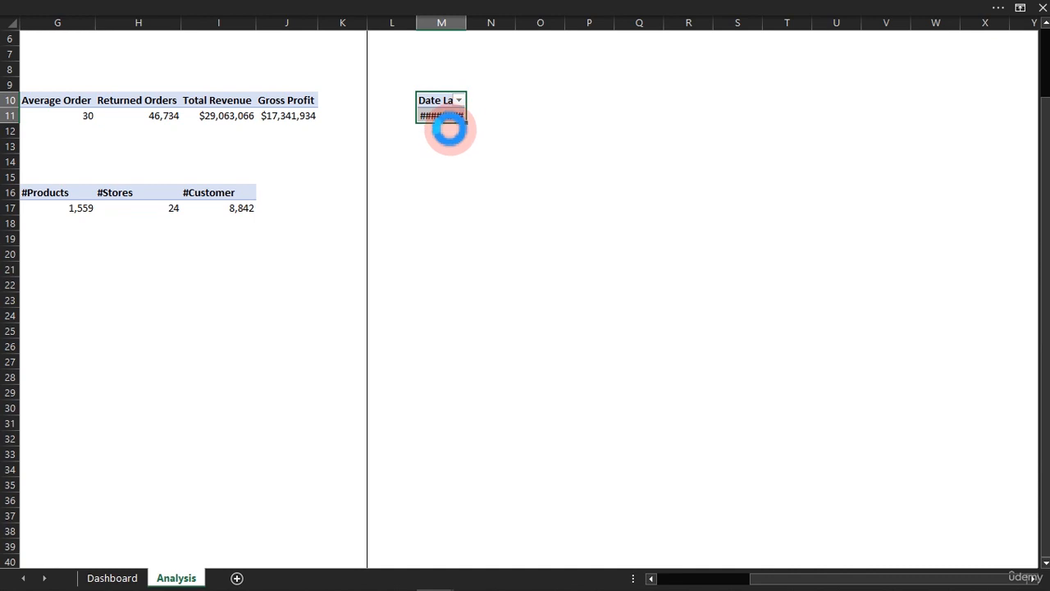
left_click(449, 125)
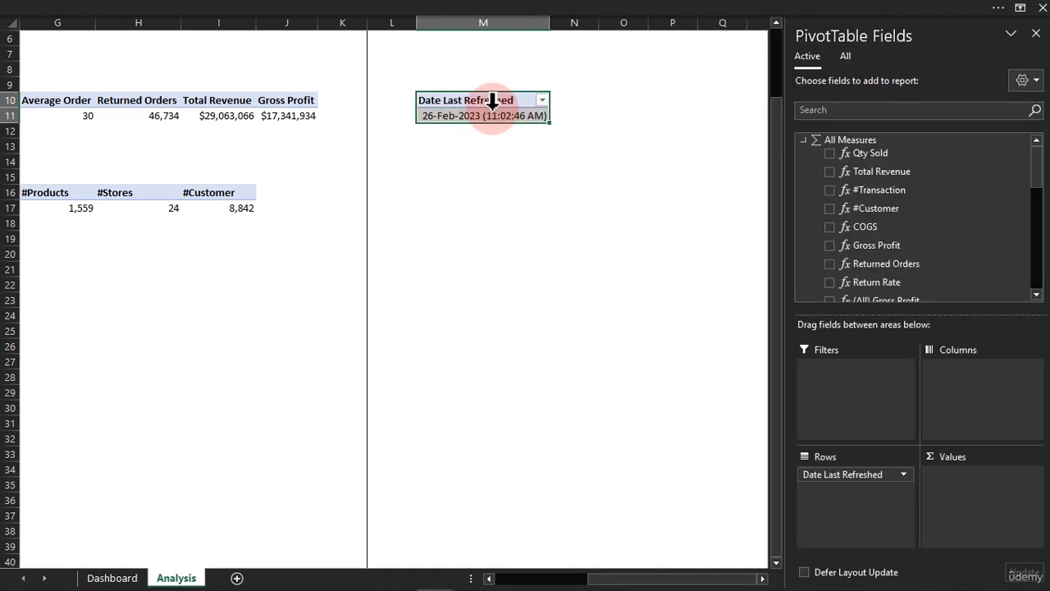
Remove Date Last Refreshed from the pasted pivot table's rows and add the Qty Sold measure to its values
left_click_drag(872, 476, 598, 429)
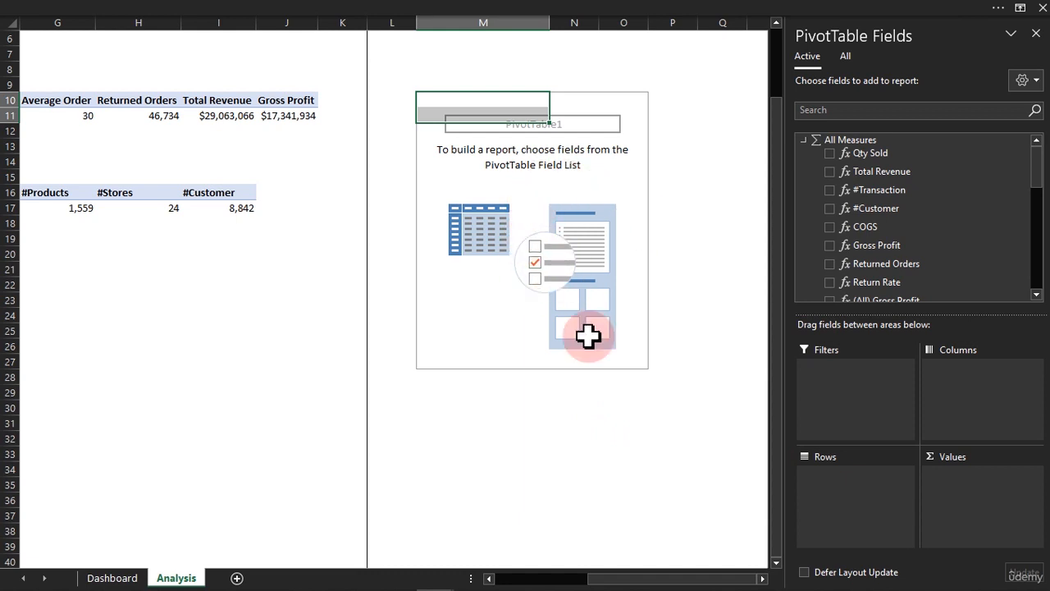
left_click(560, 301)
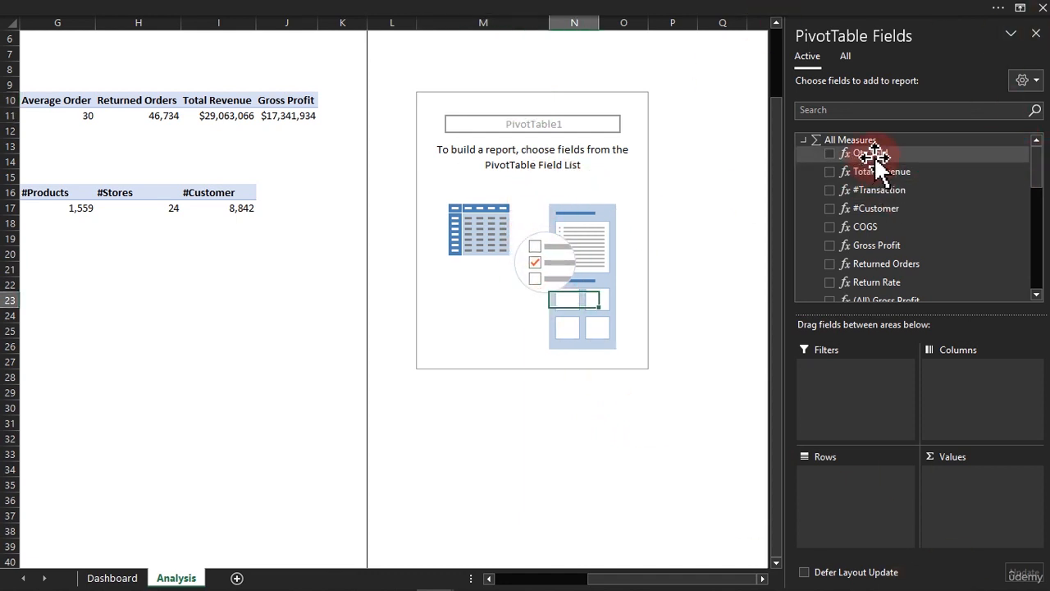
left_click_drag(876, 154, 978, 484)
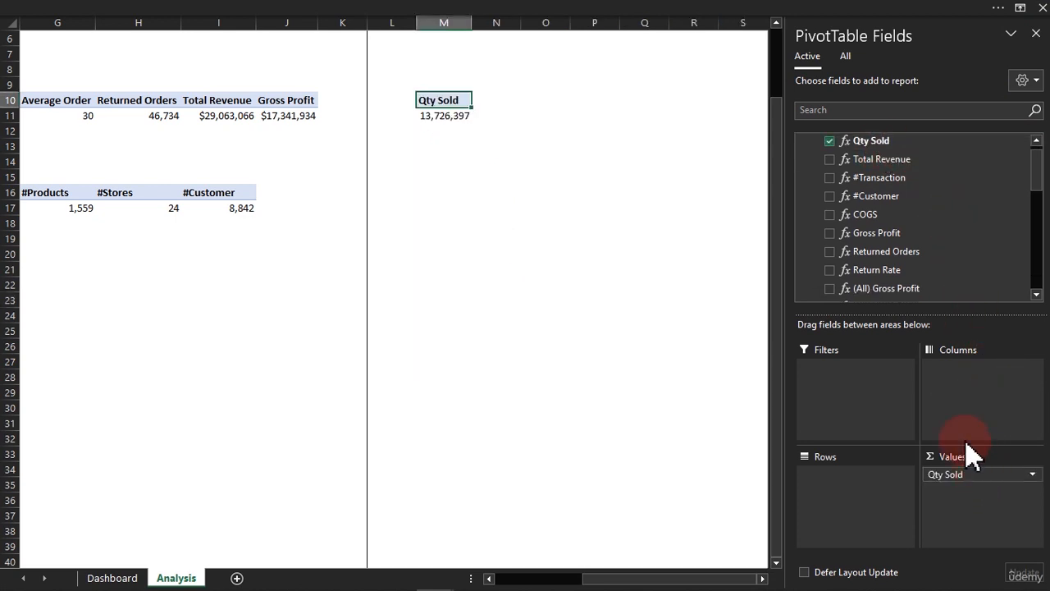
left_click(440, 104)
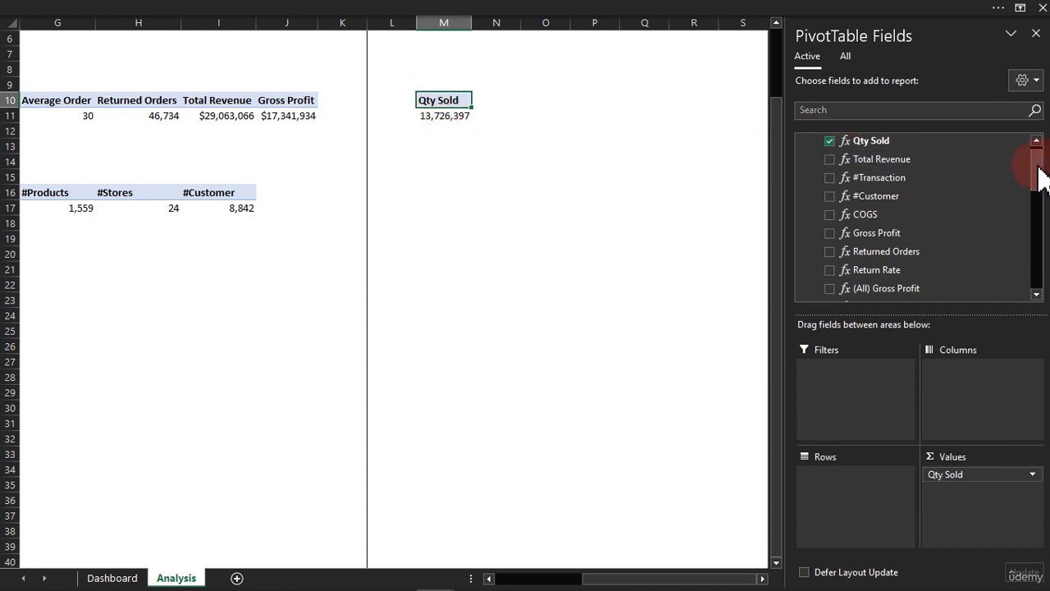
Add the FullName field from the Customer-Lookup table to the rows of the Qty Sold pivot table
left_click_drag(1036, 164, 1033, 139)
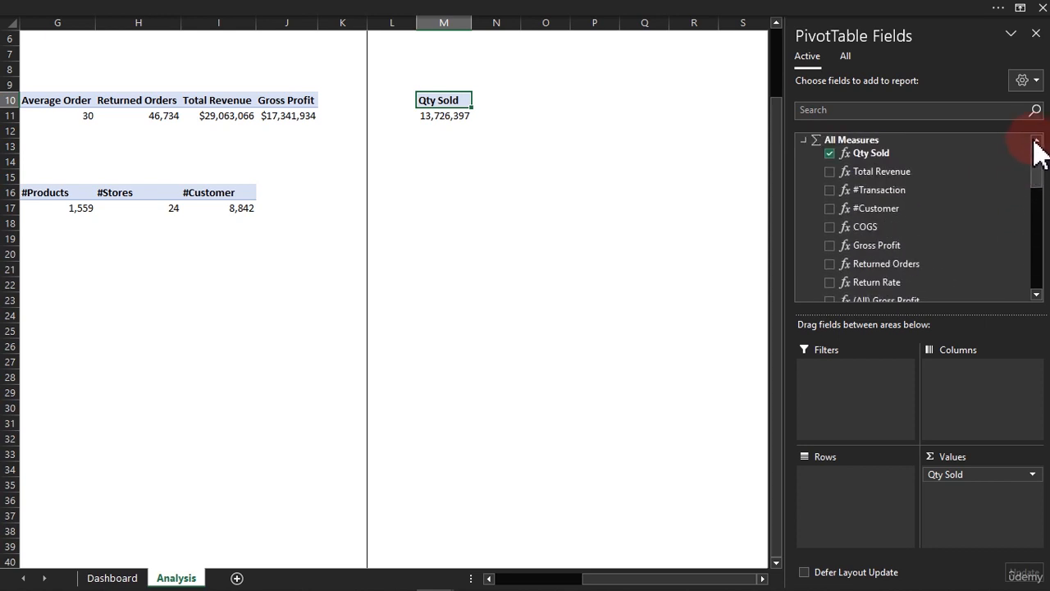
left_click(846, 54)
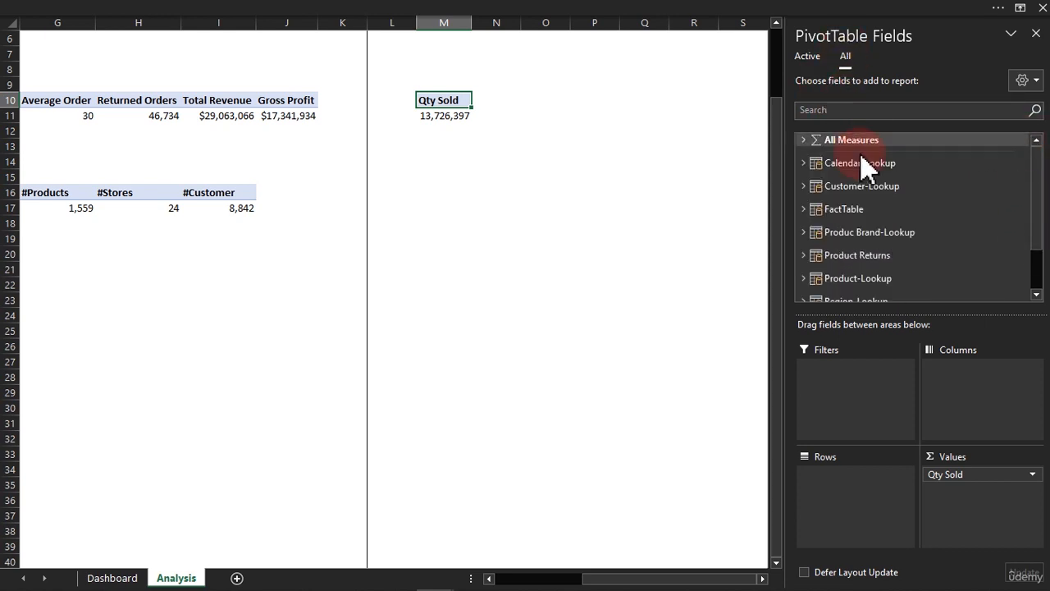
left_click(805, 186)
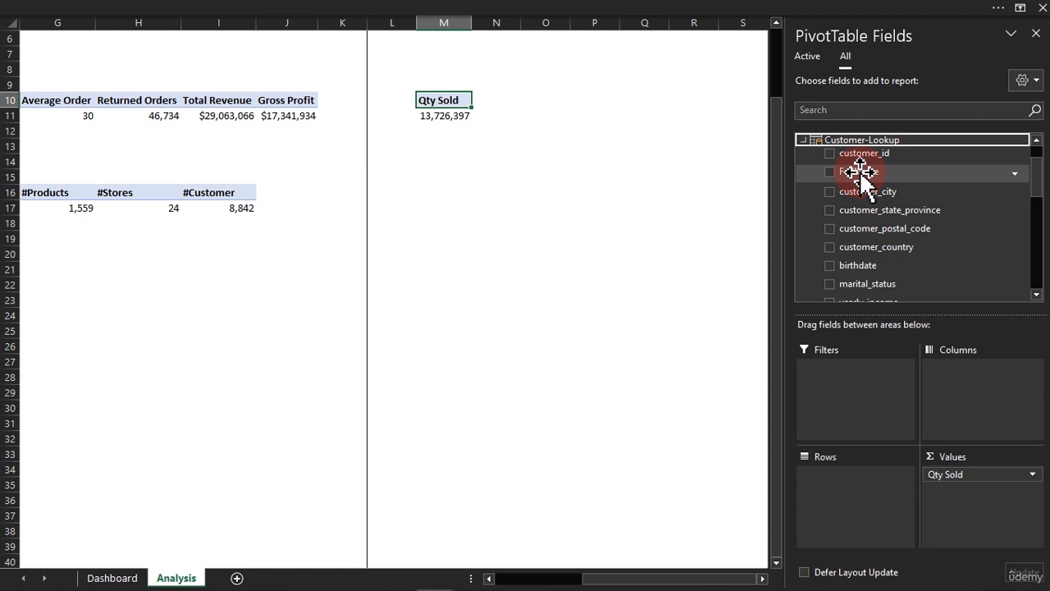
left_click_drag(860, 172, 872, 495)
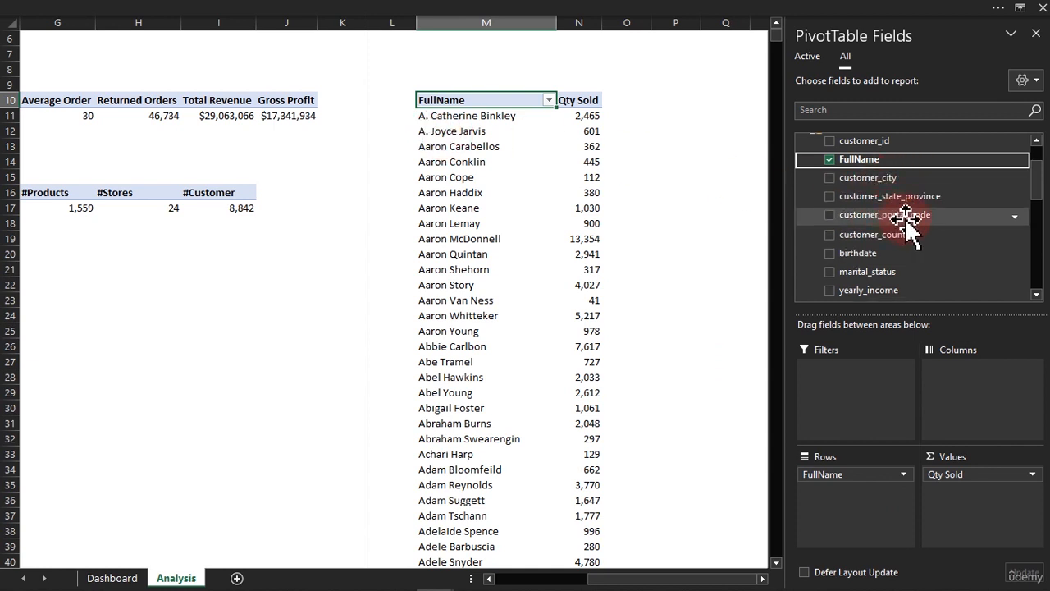
mouse_move(1038, 180)
left_mouse_down()
mouse_move(1036, 250)
mouse_move(1033, 184)
left_mouse_up()
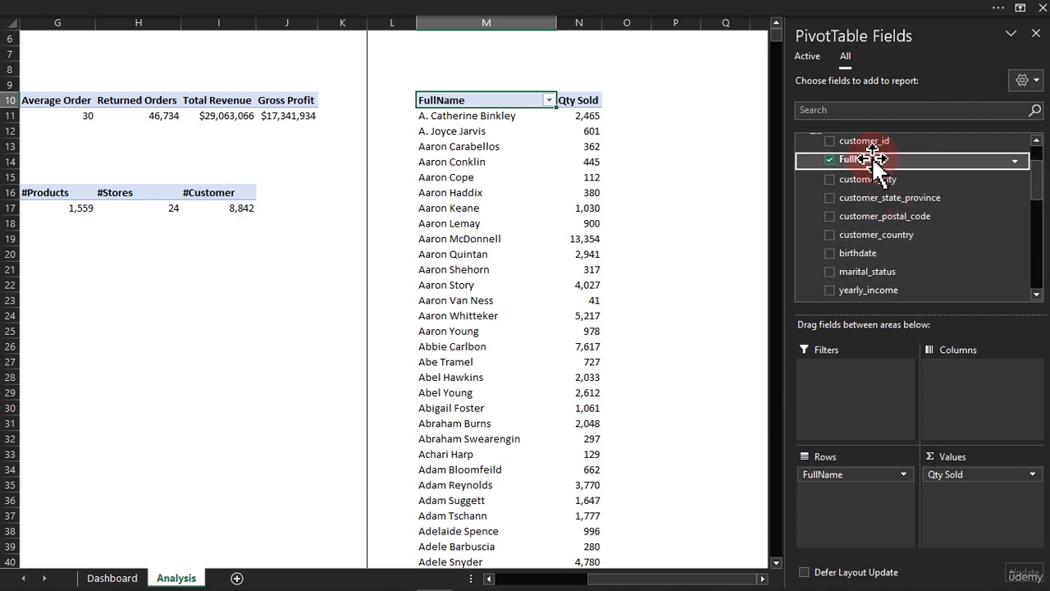
mouse_move(873, 160)
left_mouse_down()
mouse_move(871, 185)
mouse_move(890, 147)
left_mouse_up()
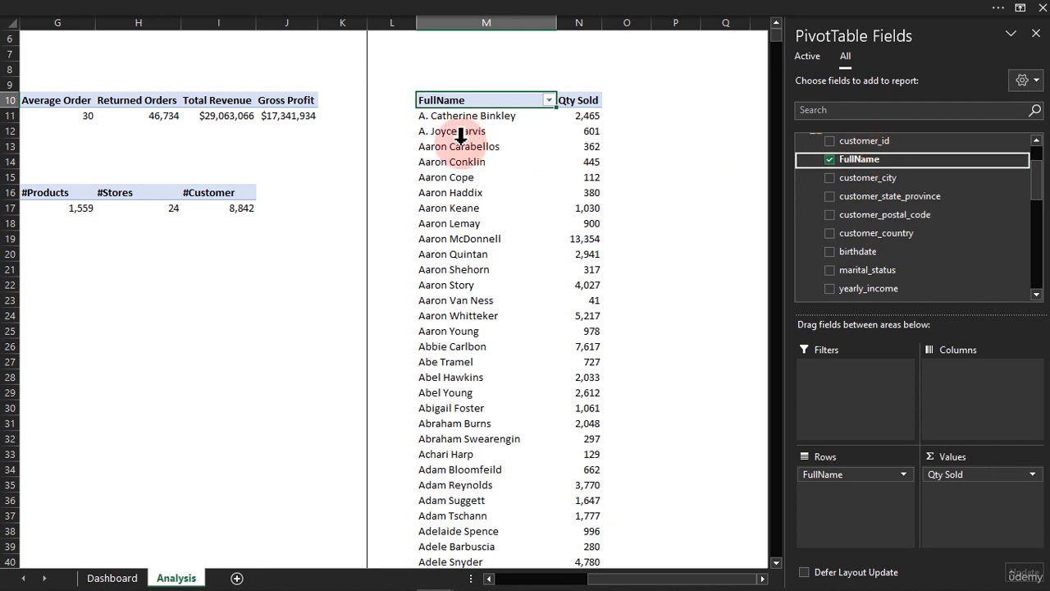
left_click(421, 223)
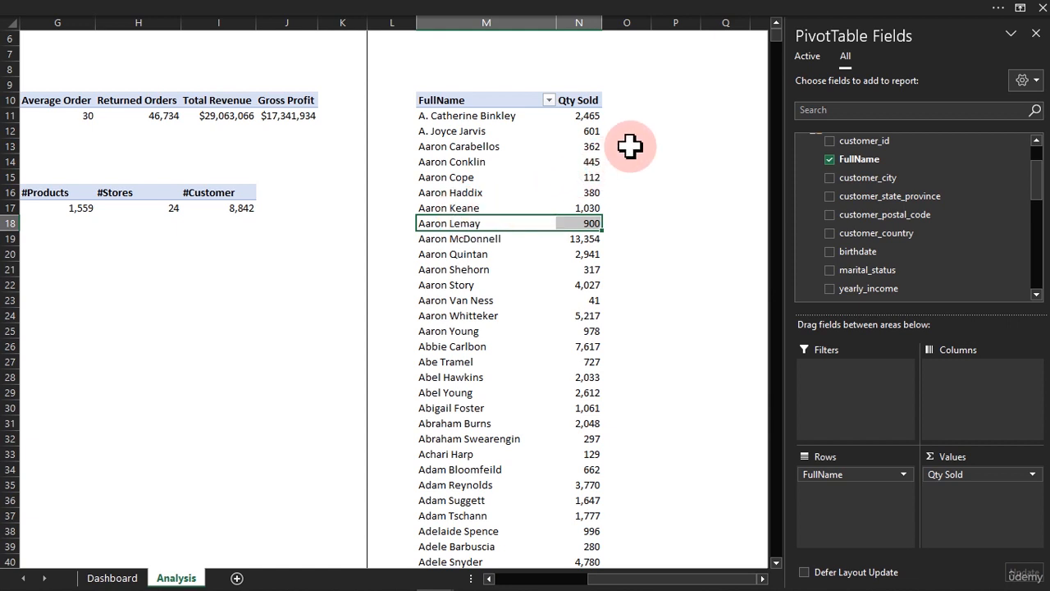
Open the Power Query Editor from the workbook's Sample File query and display the Customer-Lookup query
left_click(497, 8)
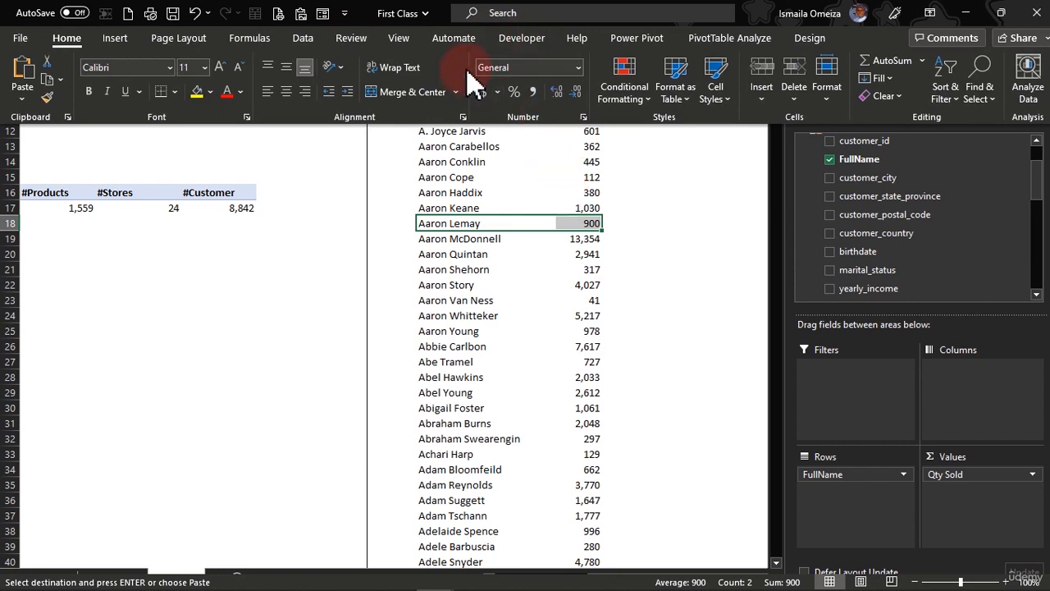
left_click(305, 39)
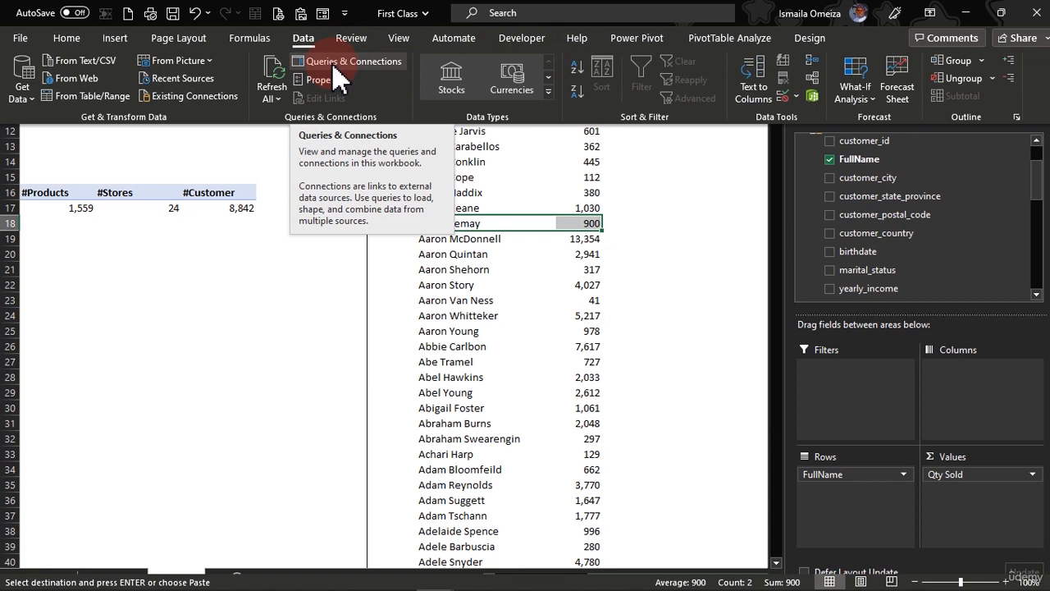
left_click(332, 64)
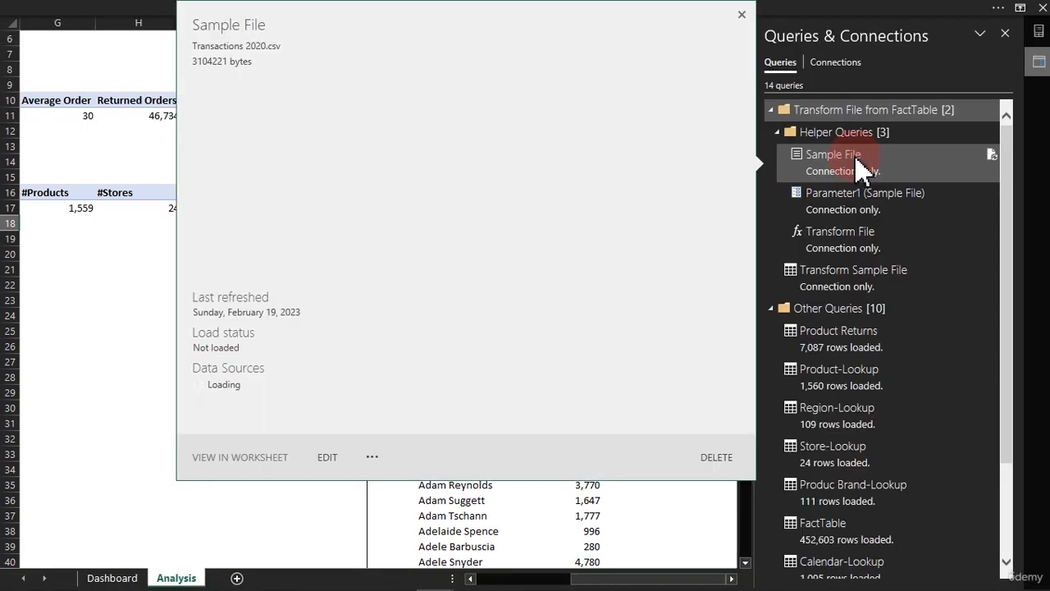
right_click(857, 164)
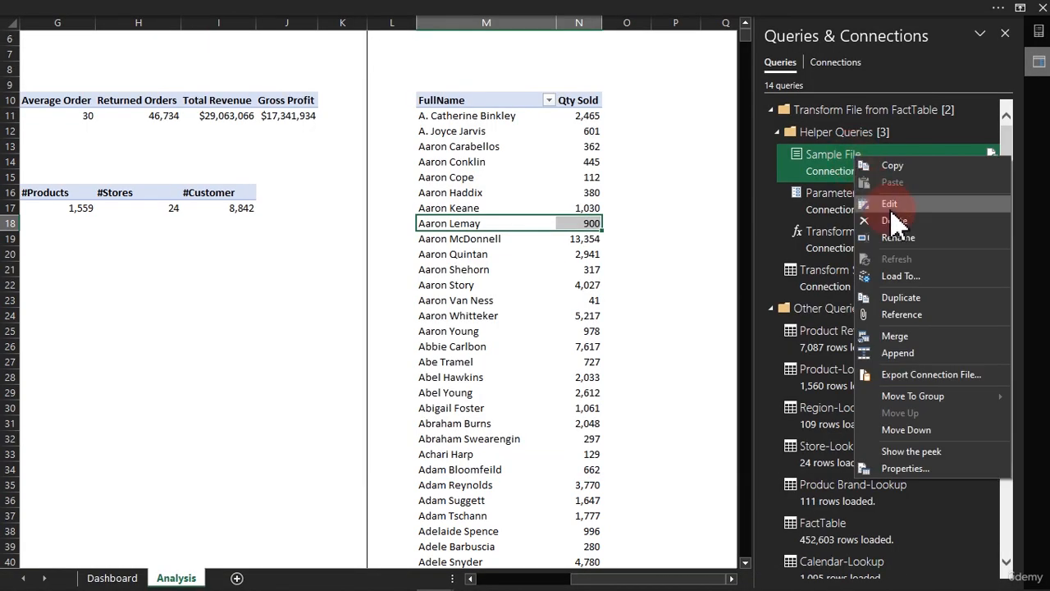
left_click(896, 210)
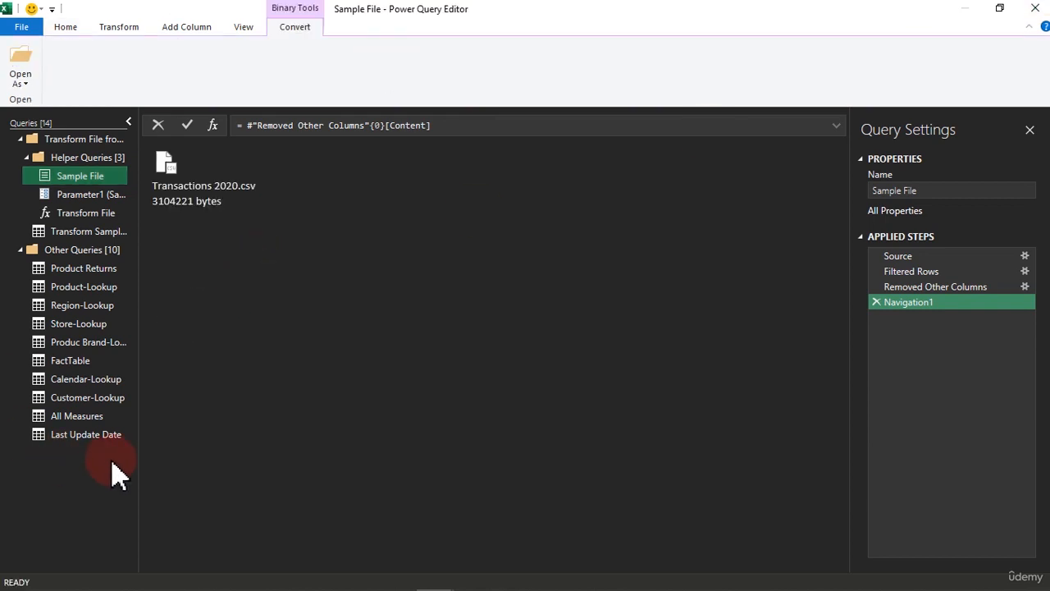
left_click(89, 398)
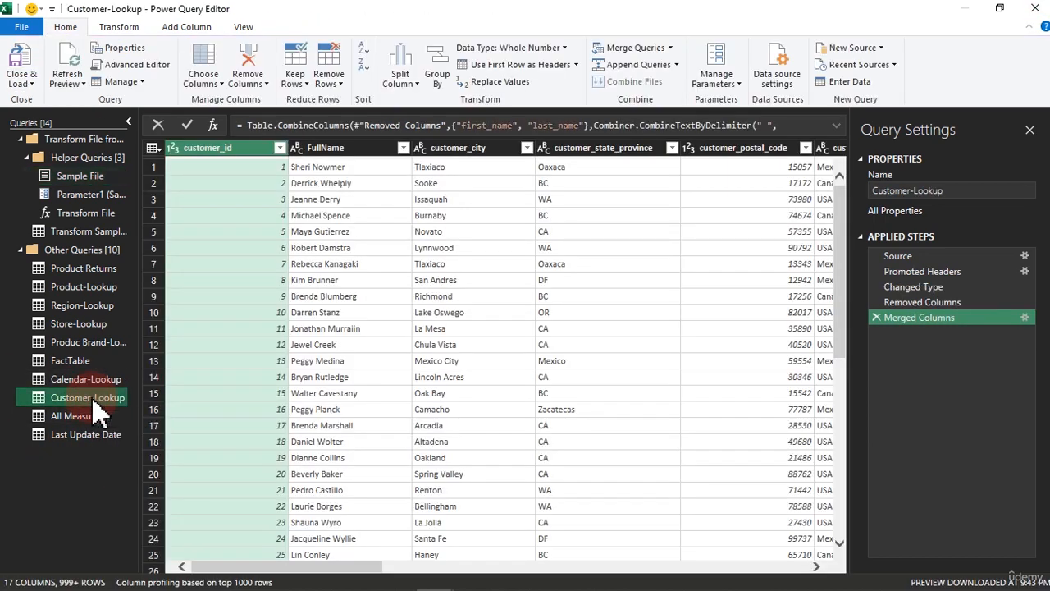
Compare the FullName column with the separate name columns by switching between the Merged Columns and Removed Columns applied steps
left_click(327, 151)
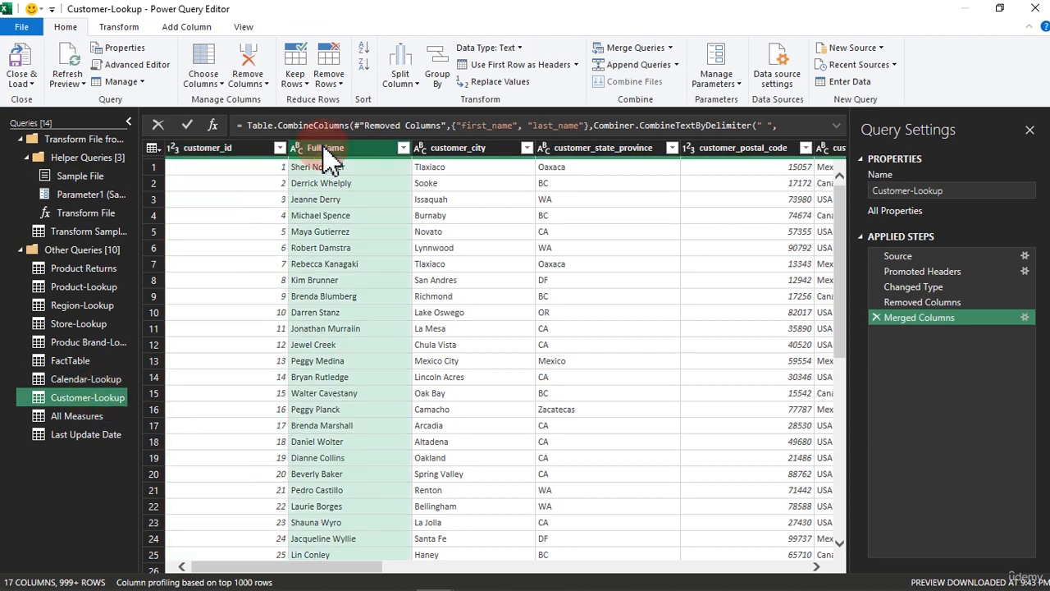
left_click(915, 302)
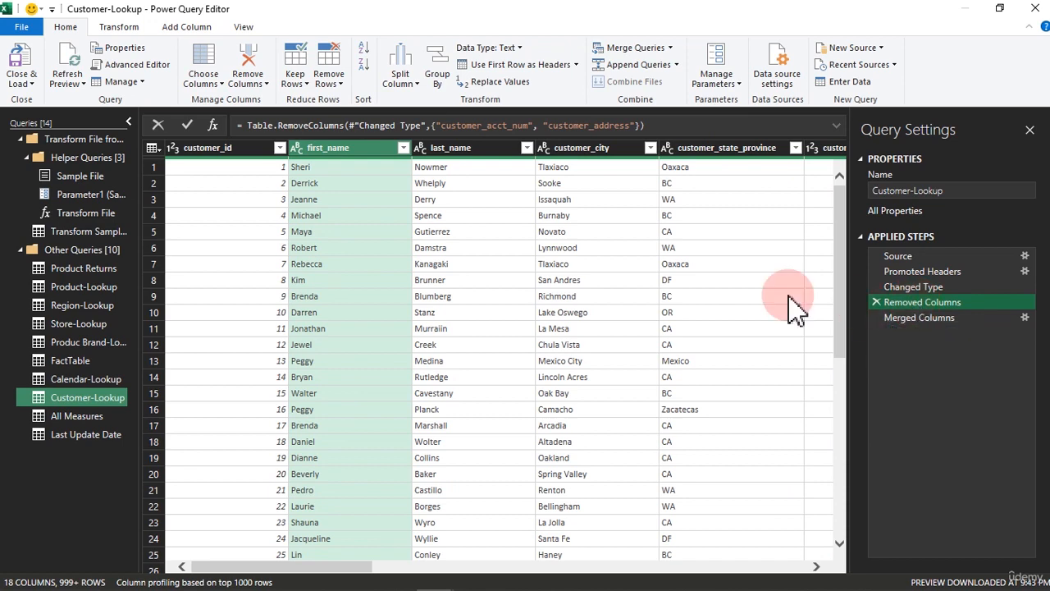
left_click(912, 320)
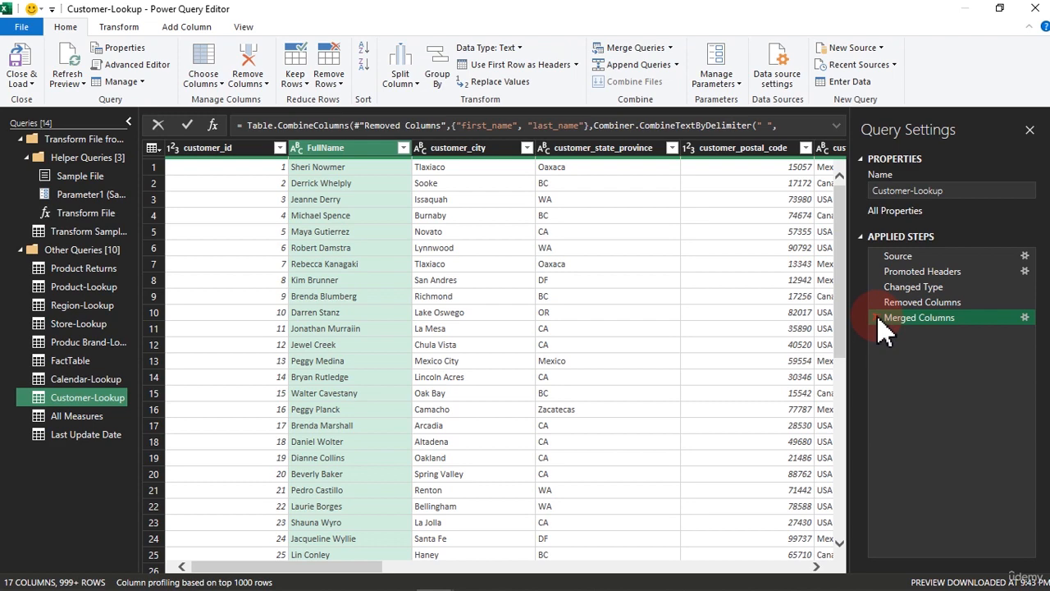
left_click(902, 305)
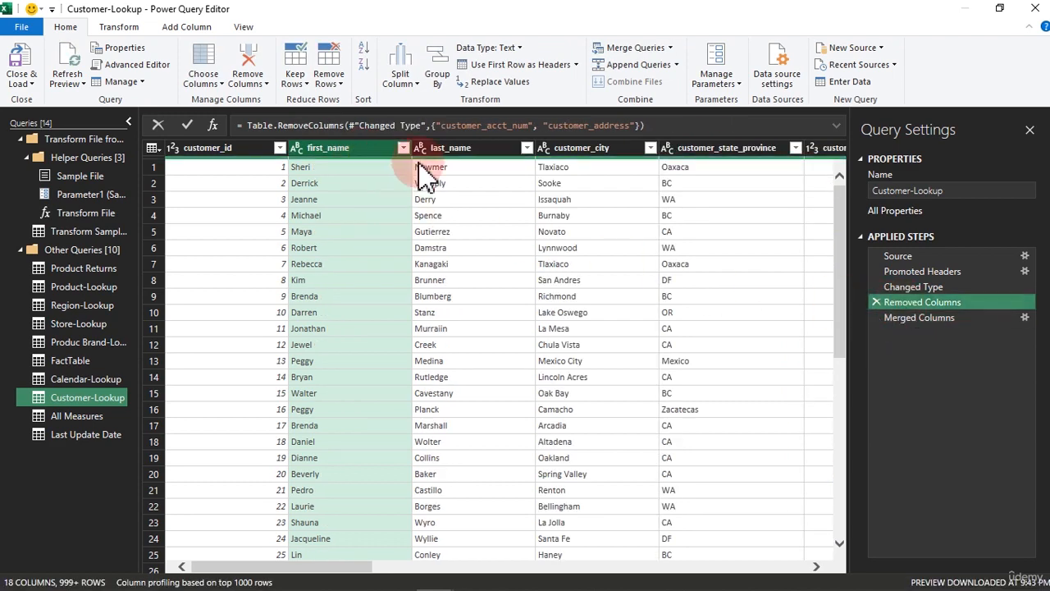
Select the first_name and last_name columns, review the Merge Columns options, and return to the FullName column in the Merged Columns step
left_click(484, 153, "ctrl")
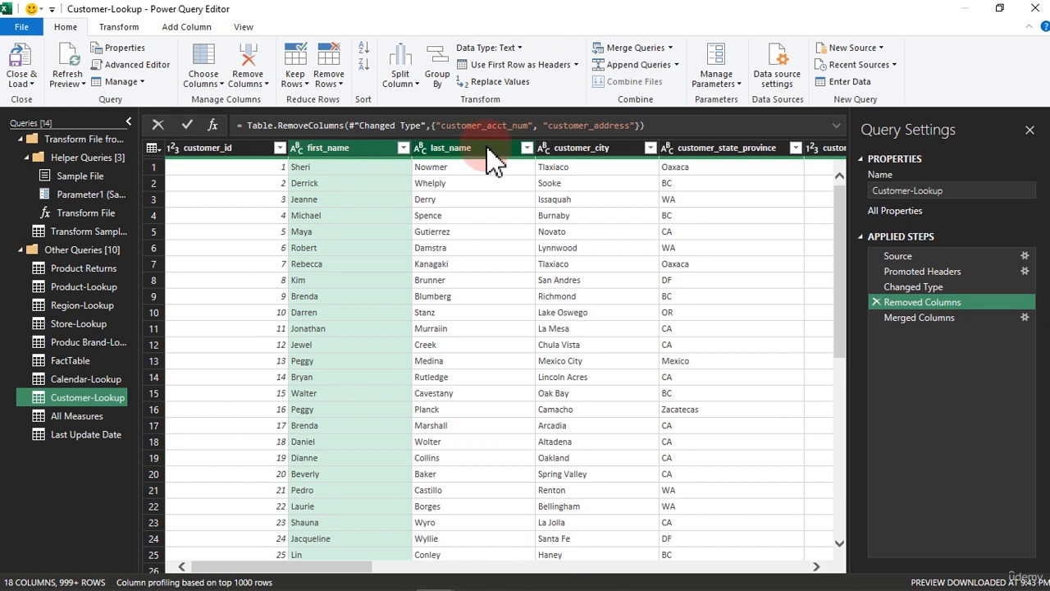
left_click(119, 28)
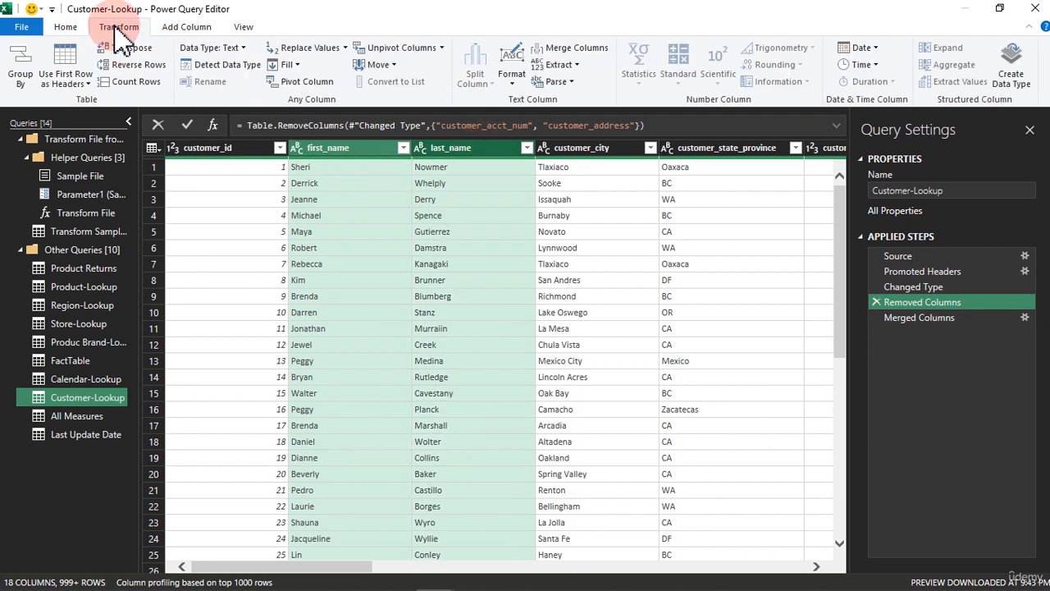
left_click(174, 33)
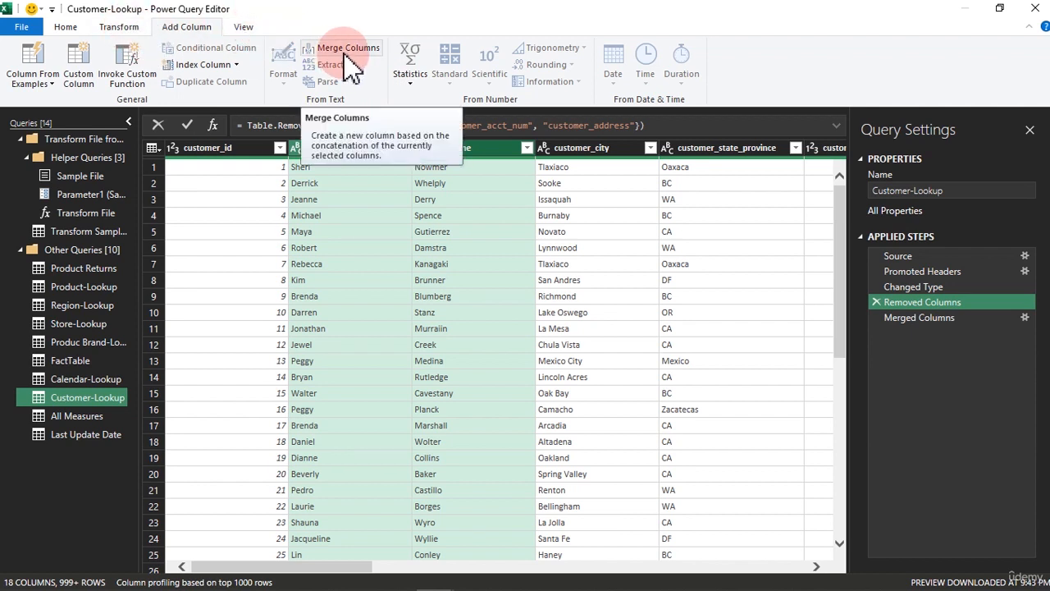
left_click(122, 27)
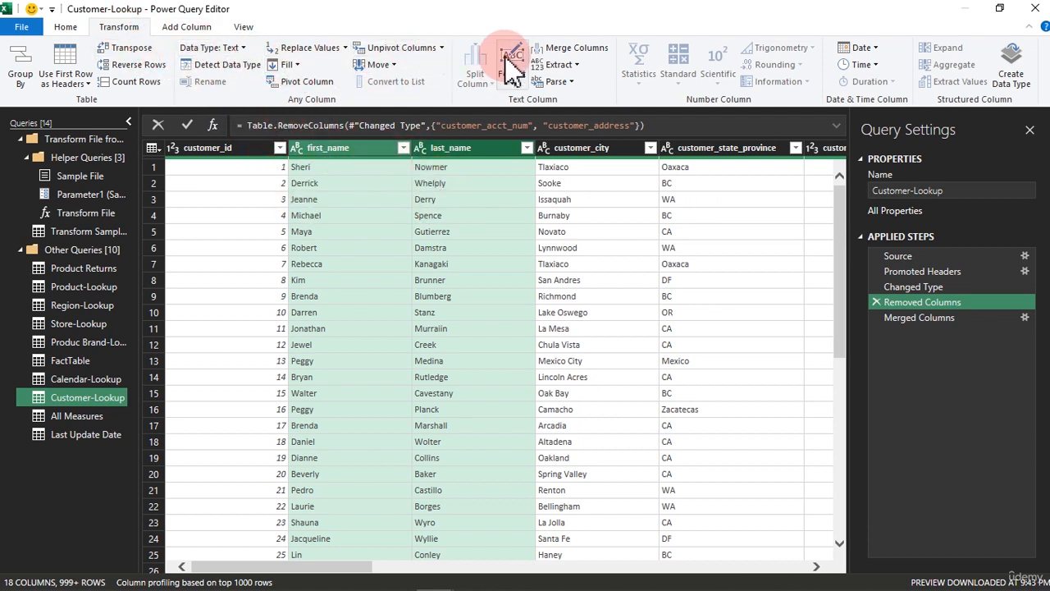
left_click(918, 317)
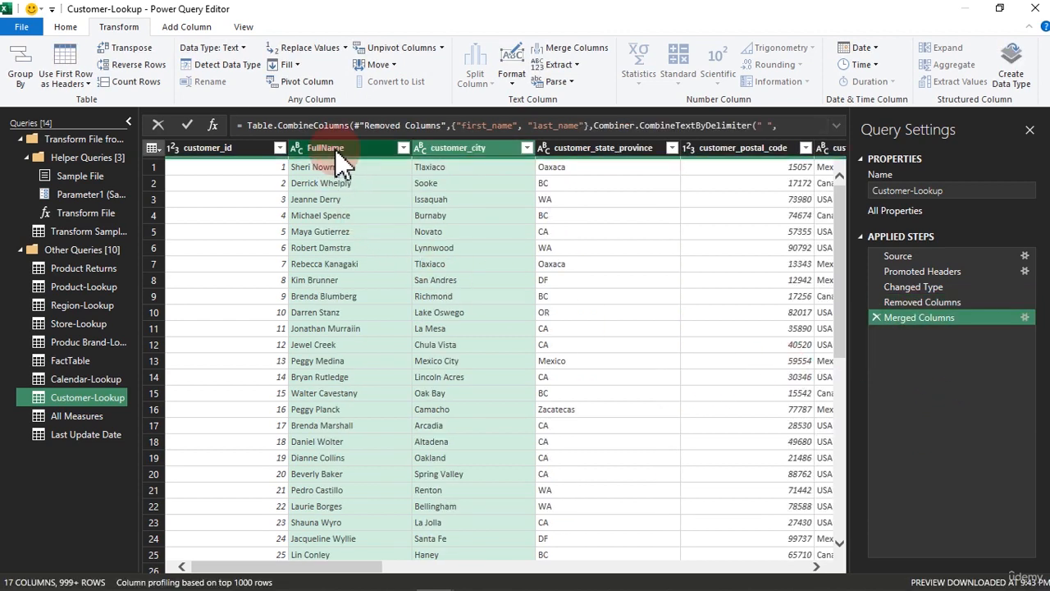
left_click(328, 149)
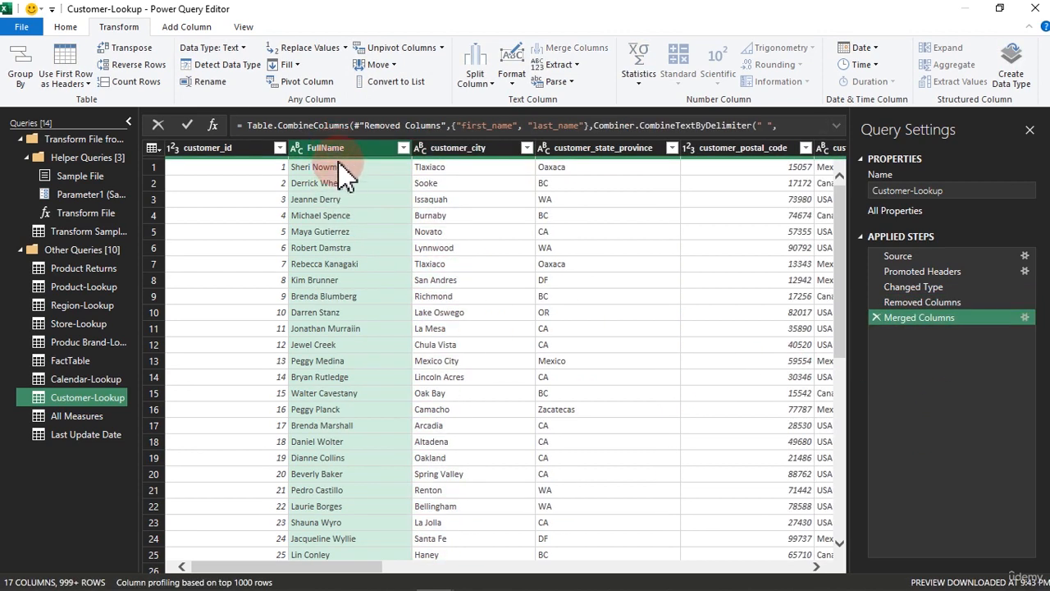
Close and load the Power Query Editor, and dismiss the workbook's list of queries and connections
left_click(65, 26)
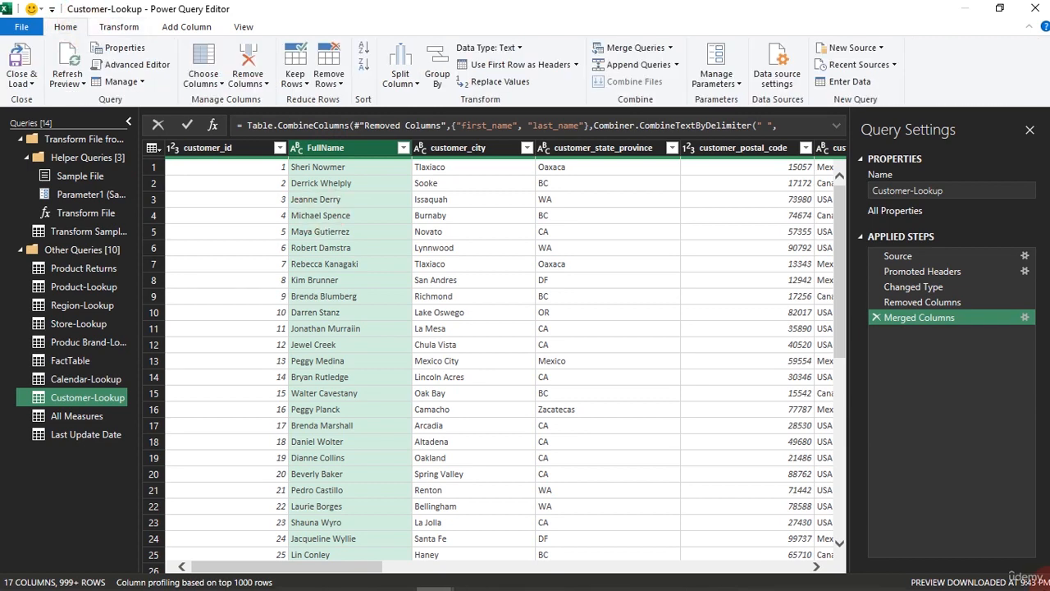
left_click(21, 59)
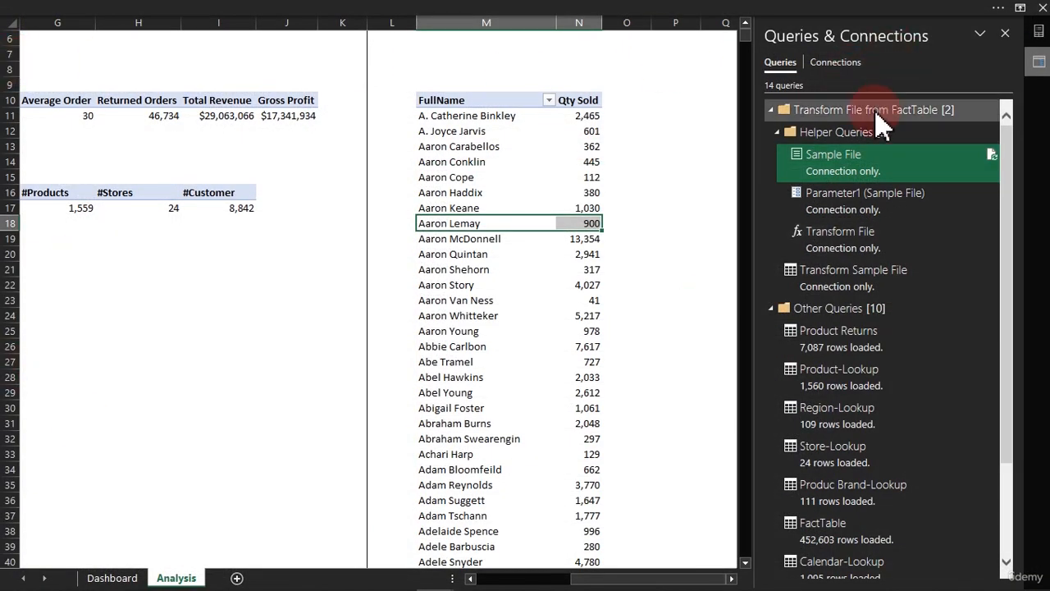
left_click(1005, 34)
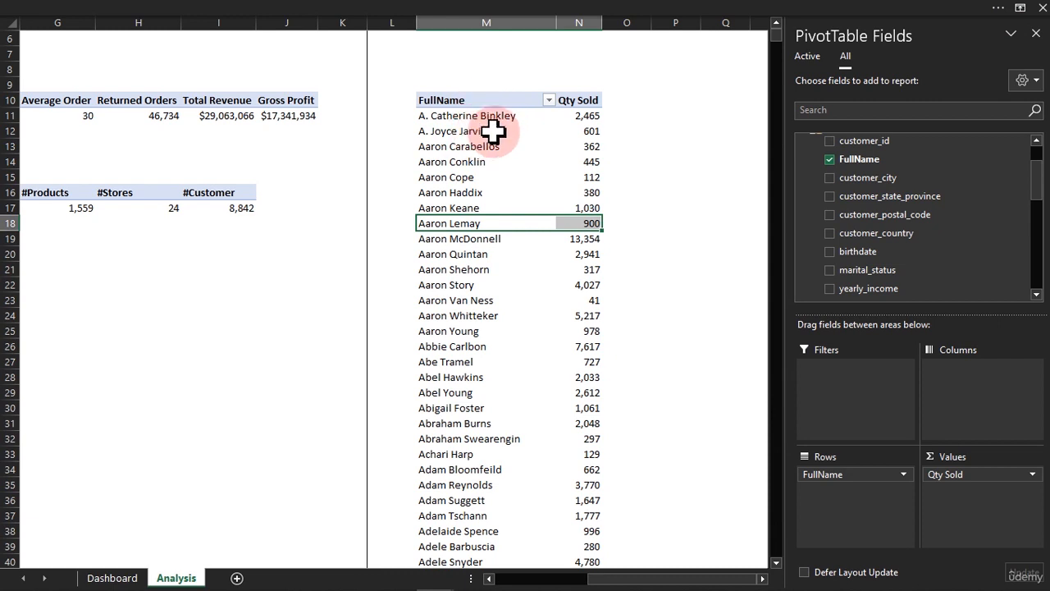
Sort the FullName pivot table by Qty Sold from largest to smallest
left_click(575, 115)
right_click(584, 122)
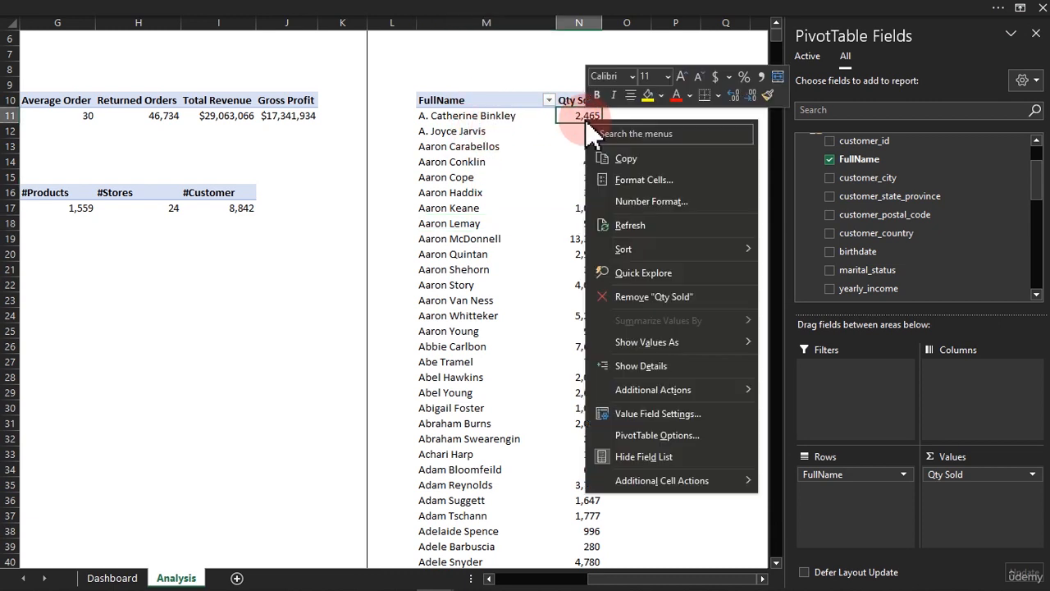
mouse_move(650, 249)
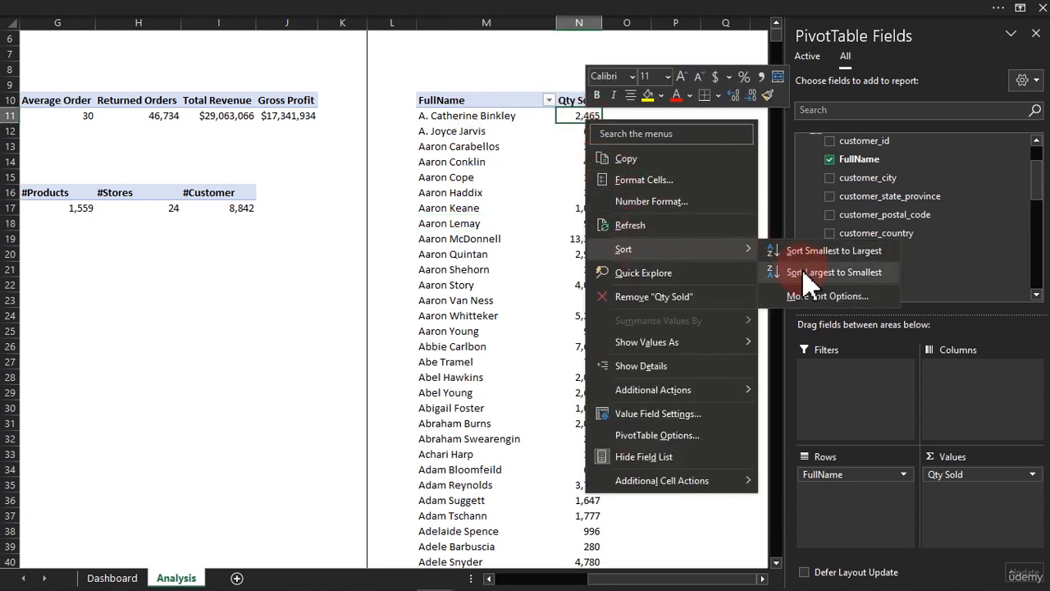
left_click(801, 269)
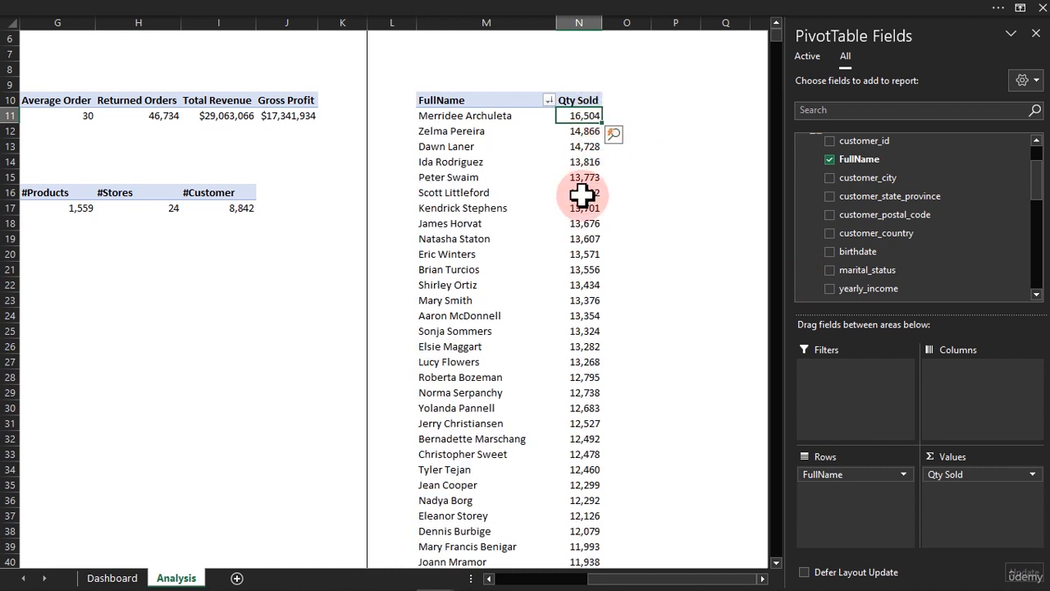
Copy the Date Last Refreshed pivot table in C10:C11 and paste it at cells Q10 and U10
left_click_drag(660, 577, 510, 548)
left_click_drag(144, 97, 181, 113)
key("ctrl+c")
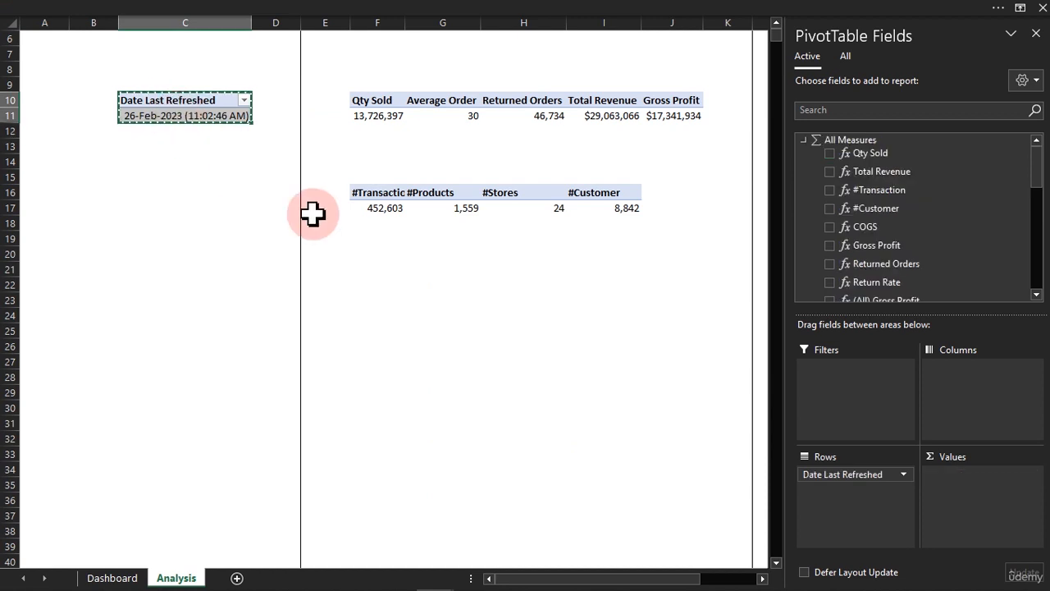
left_click_drag(675, 577, 755, 572)
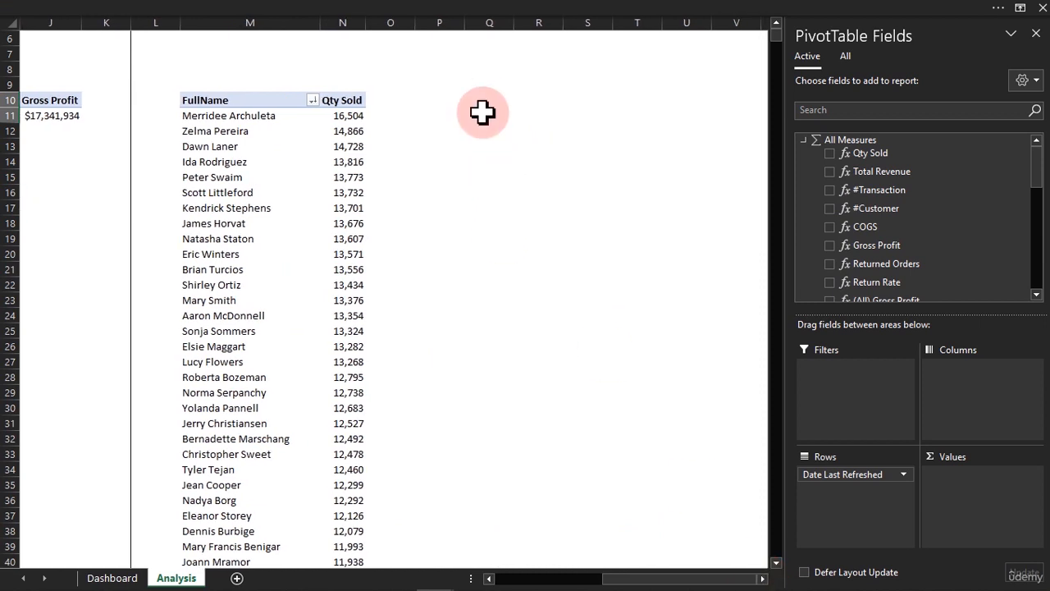
left_click(481, 101)
key("ctrl+v")
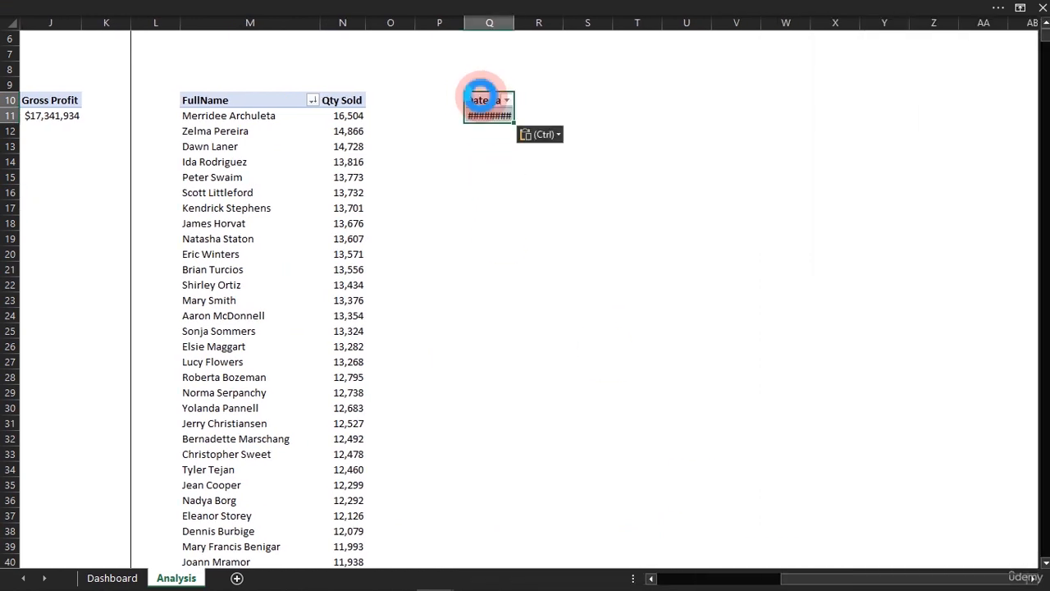
left_click(613, 103)
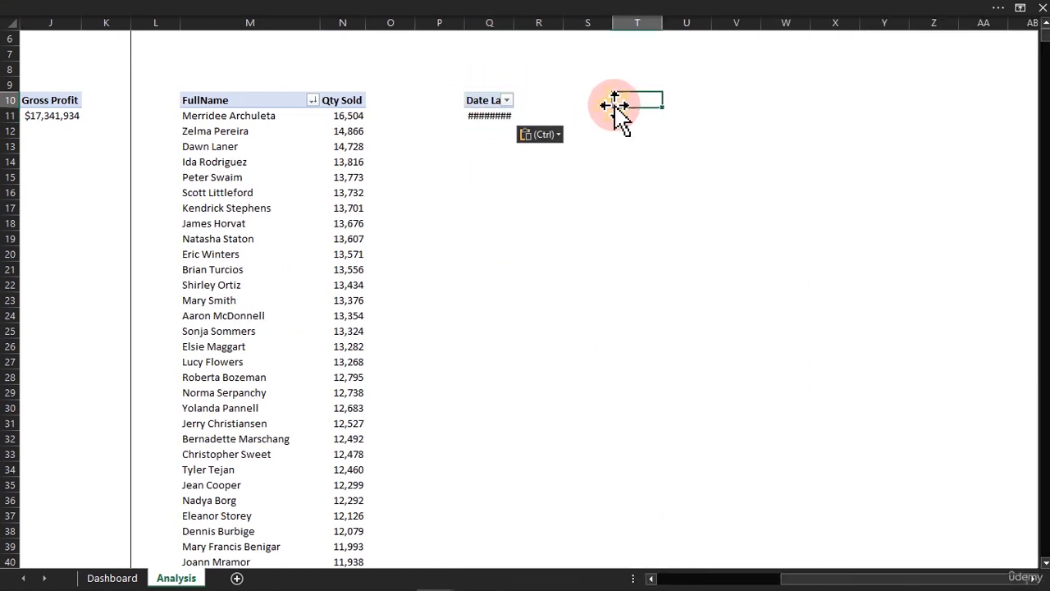
left_click(673, 100)
key("ctrl+v")
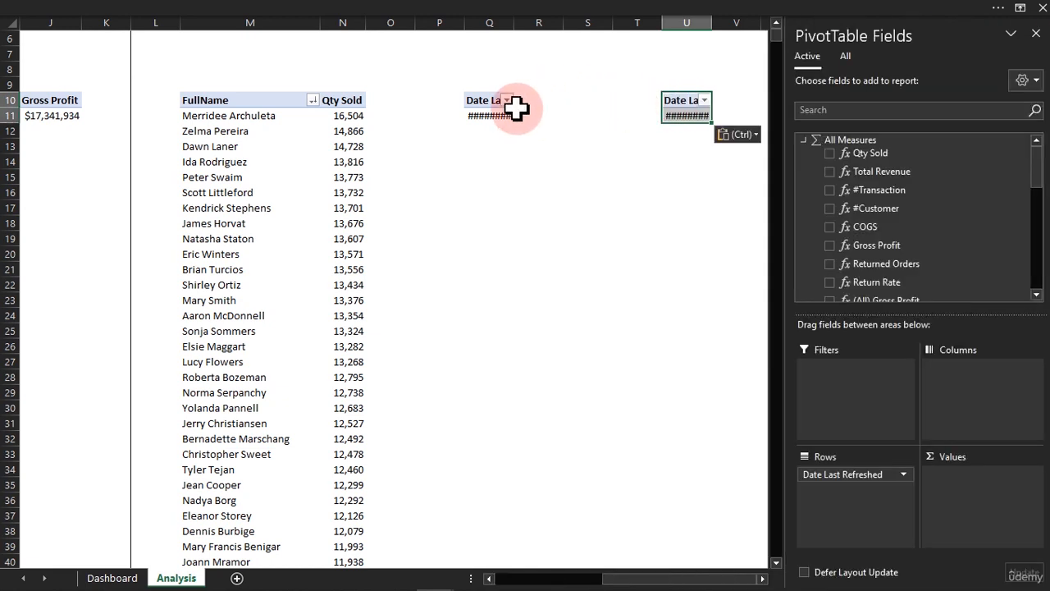
Remove Date Last Refreshed from the rows of the pivot table at Q10 and add the Total Revenue measure to its values
left_click(497, 114)
left_click_drag(876, 480, 673, 455)
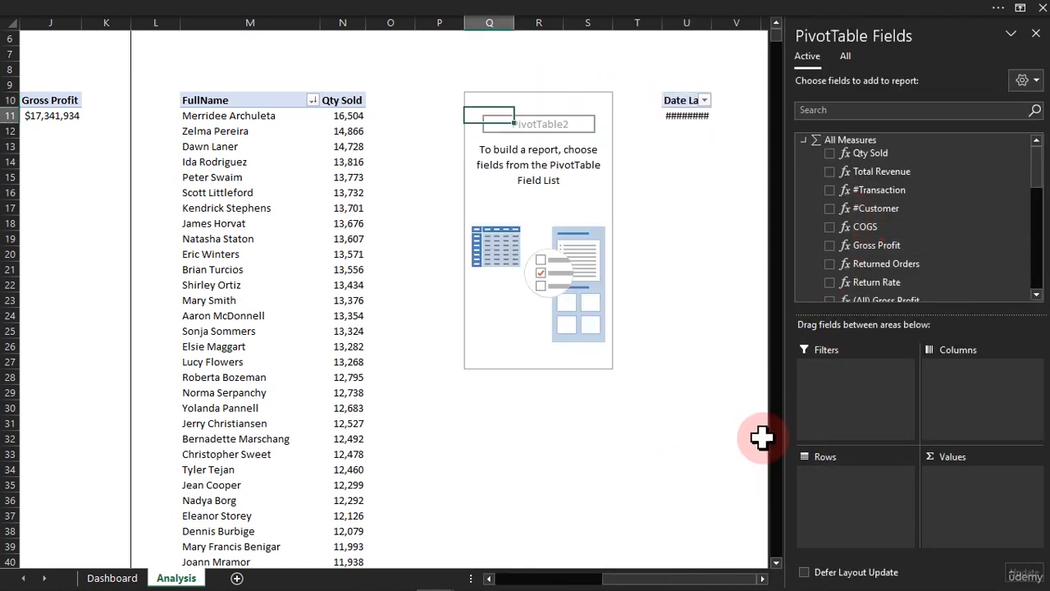
left_click_drag(882, 174, 974, 502)
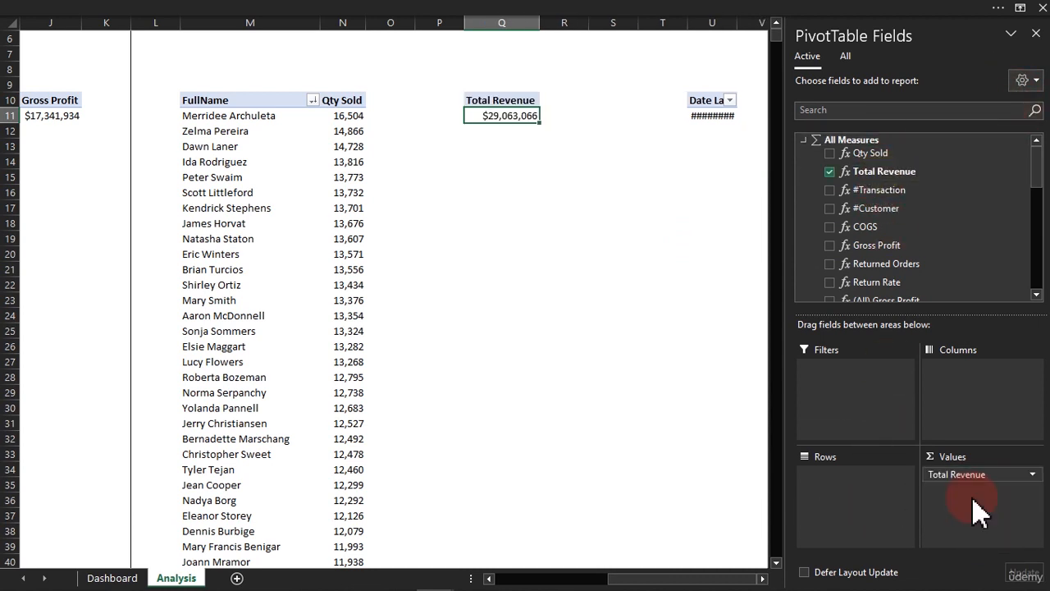
Remove Date Last Refreshed from the rows of the pivot table at U10 and add the Gross Profit measure to its values
left_click(721, 119)
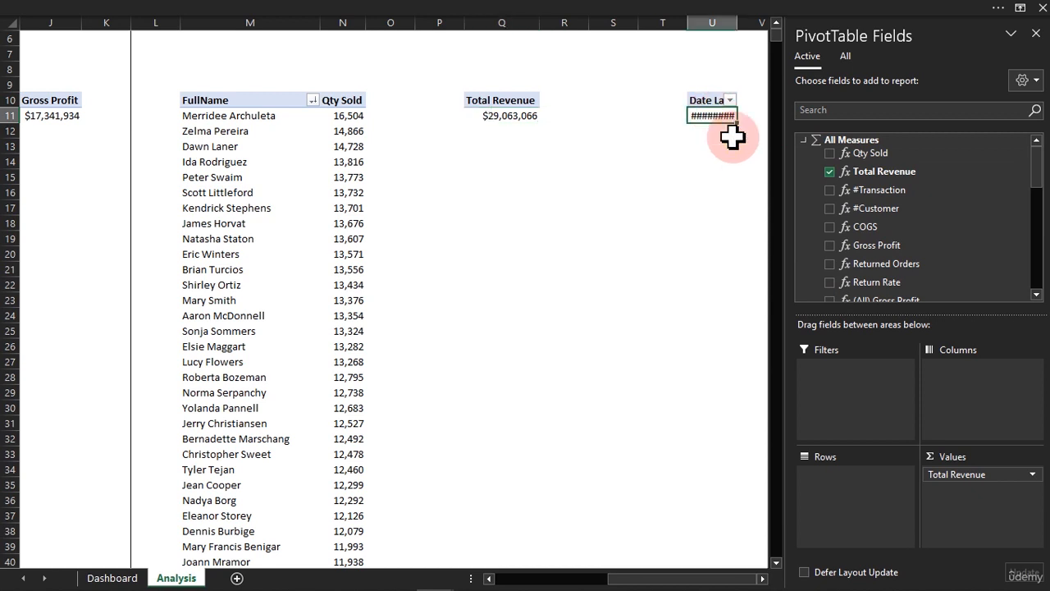
left_click_drag(863, 480, 632, 435)
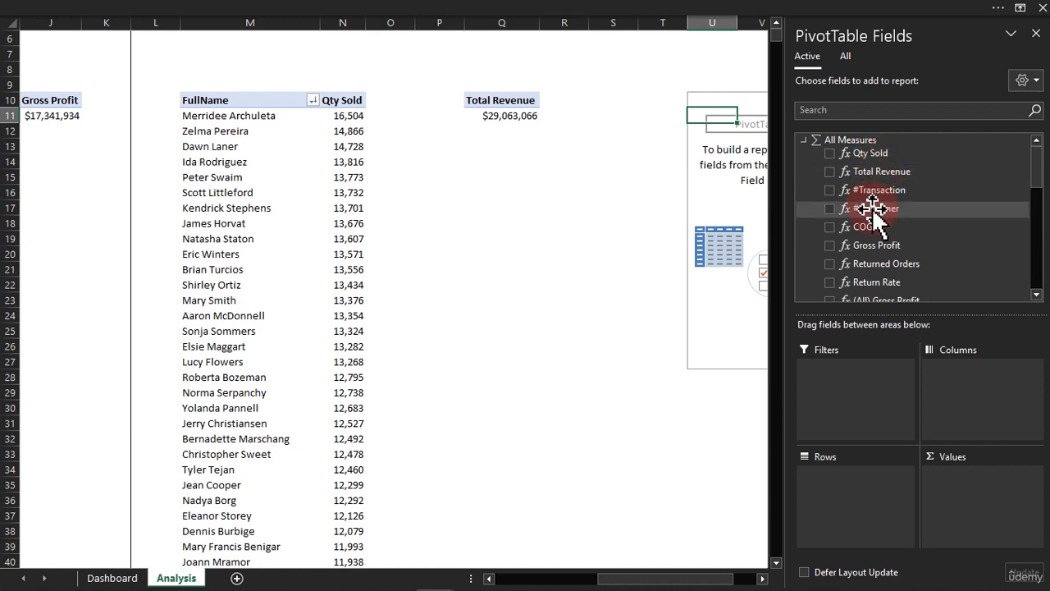
left_click_drag(873, 249, 981, 517)
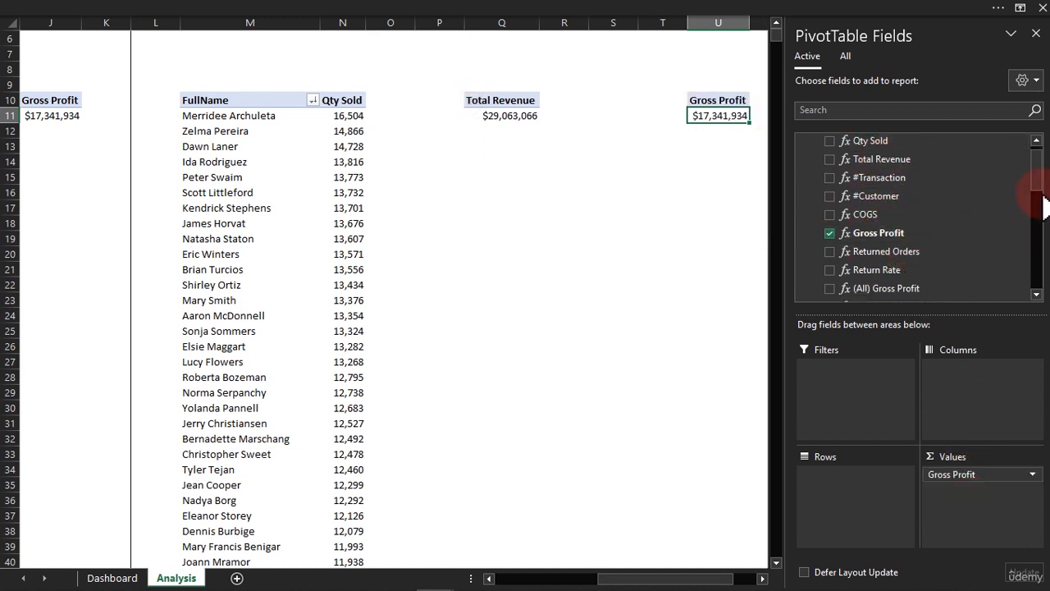
Add the FullName field from Customer-Lookup to the rows of the Gross Profit pivot table at U10
left_click_drag(1040, 182, 1026, 289)
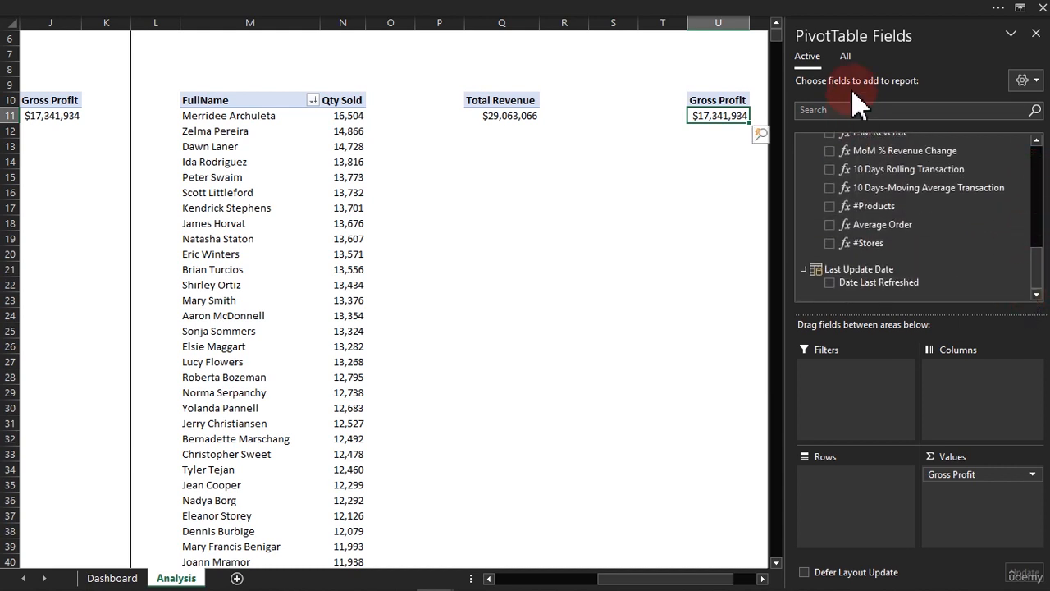
left_click(847, 57)
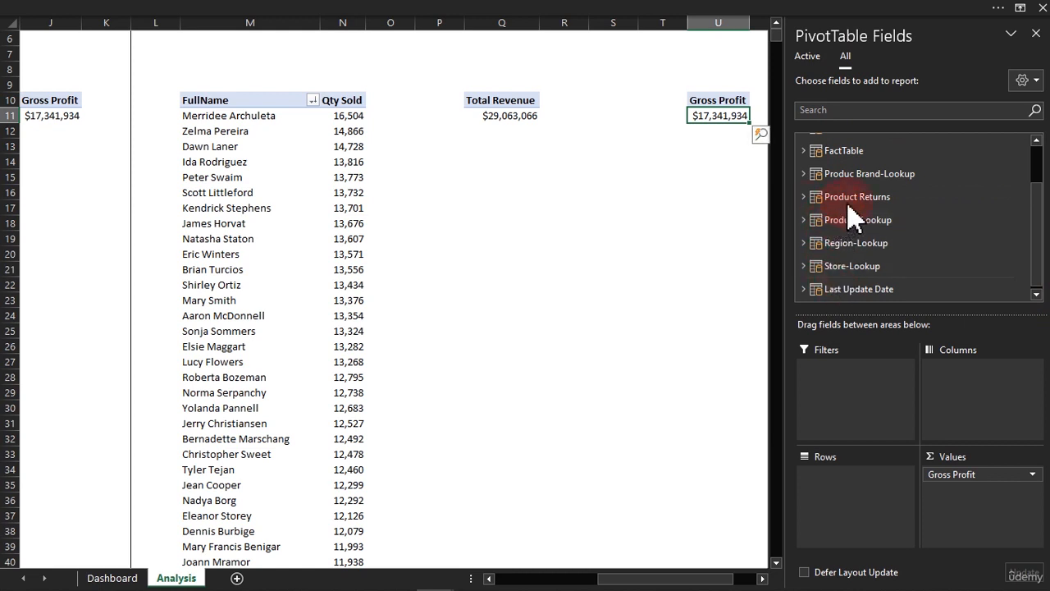
left_click_drag(1038, 205, 1039, 145)
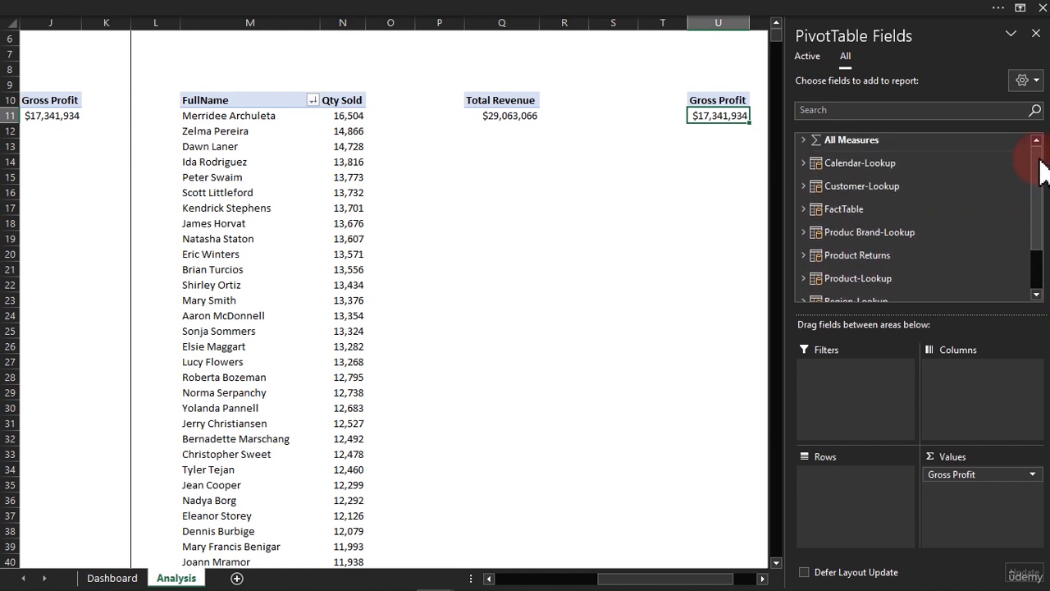
left_click(805, 186)
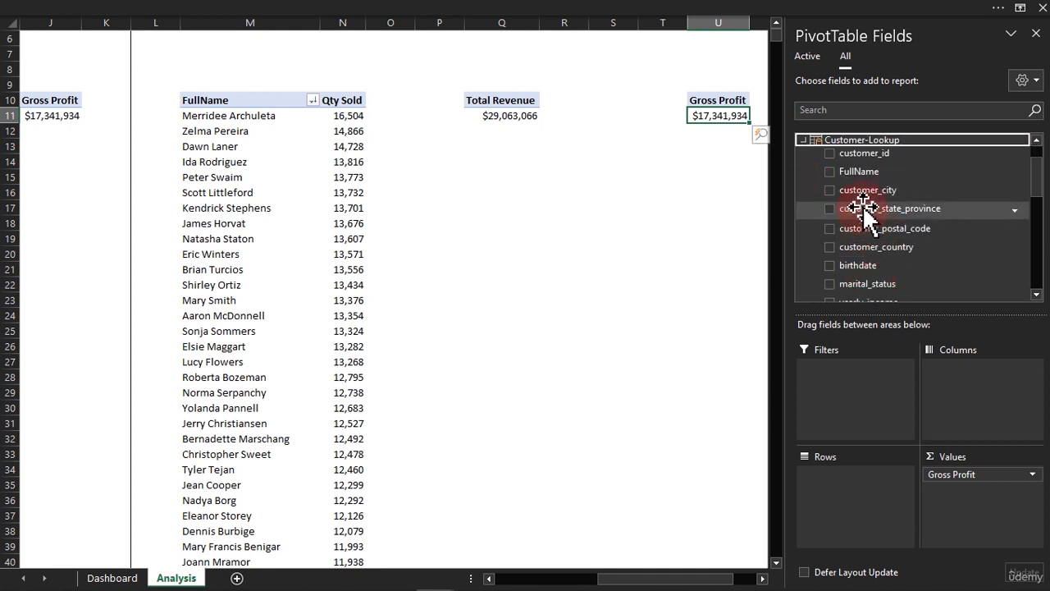
left_click_drag(862, 176, 875, 485)
Add the FullName field from Customer-Lookup to the rows of the Total Revenue pivot table at Q10
left_click(502, 118)
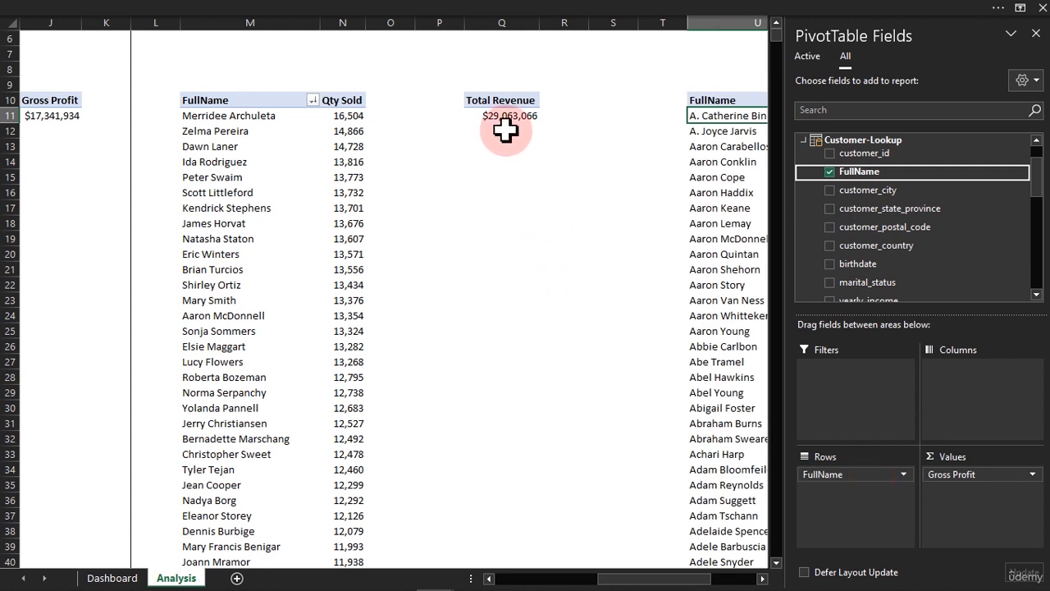
left_click(844, 58)
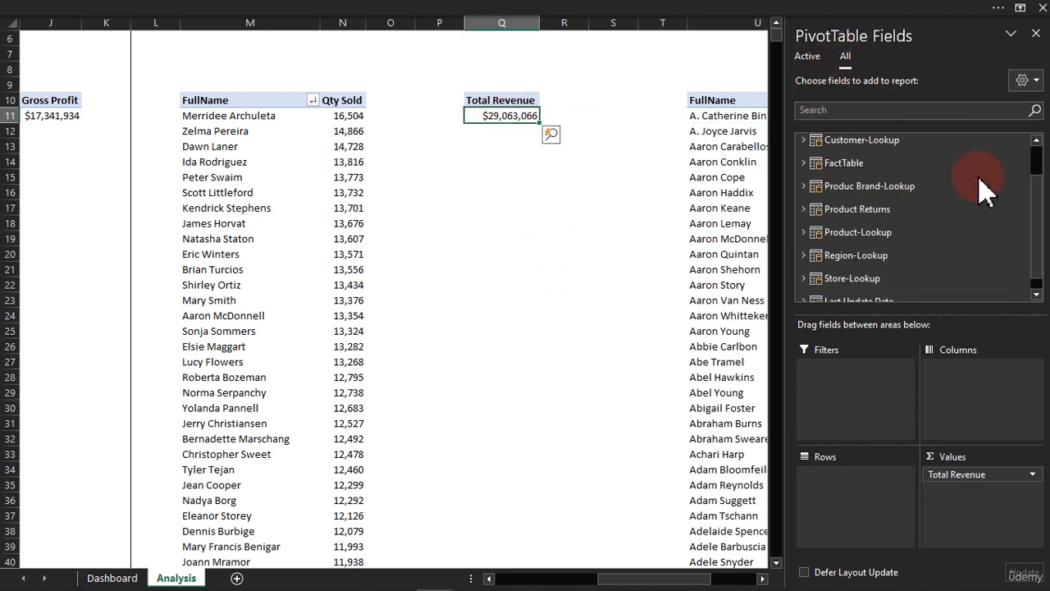
left_click_drag(1039, 215, 1040, 155)
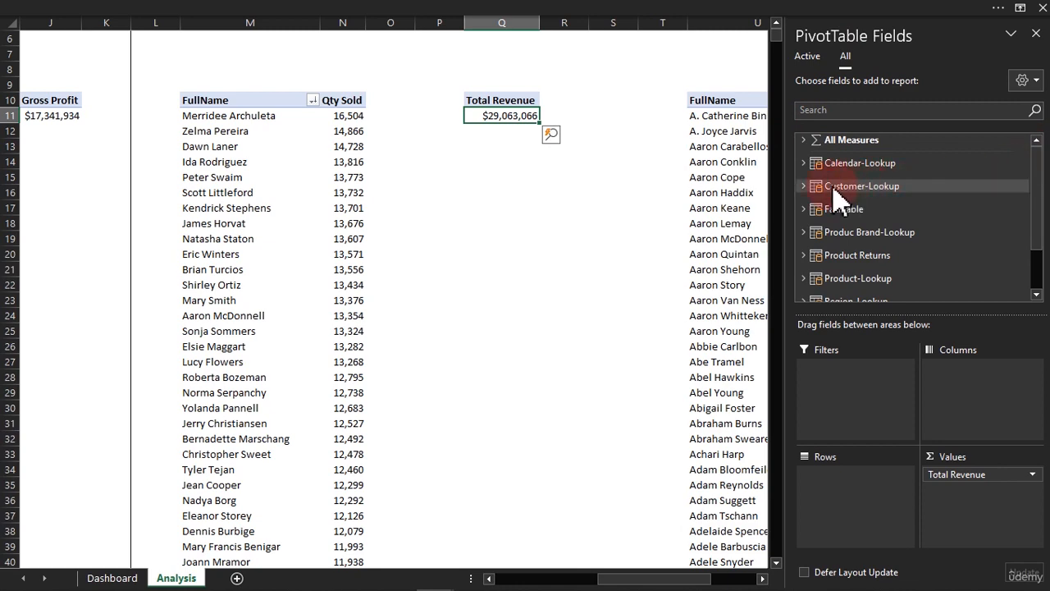
left_click(804, 187)
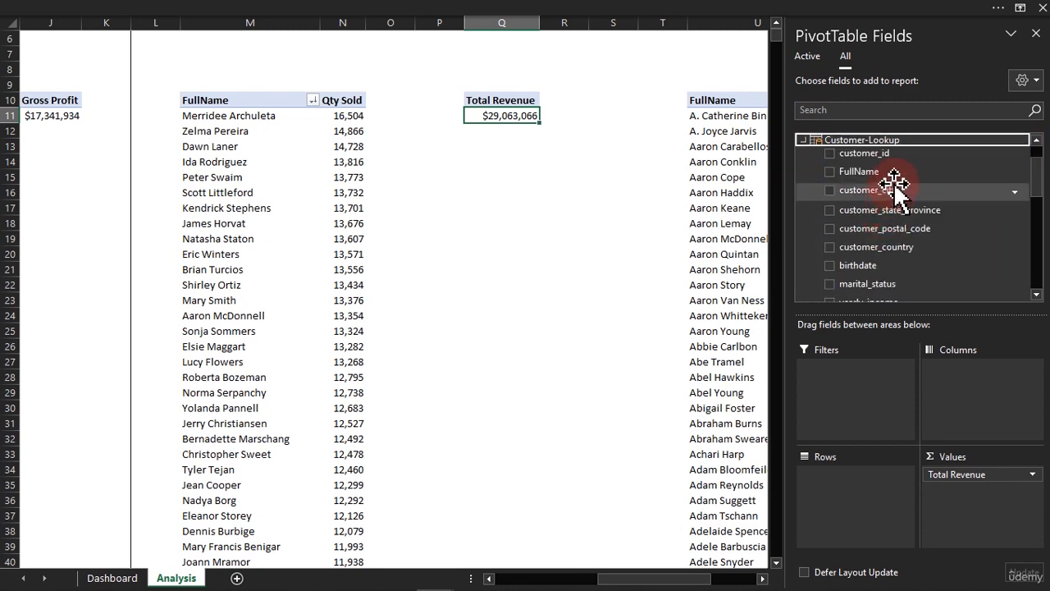
left_click_drag(827, 172, 874, 492)
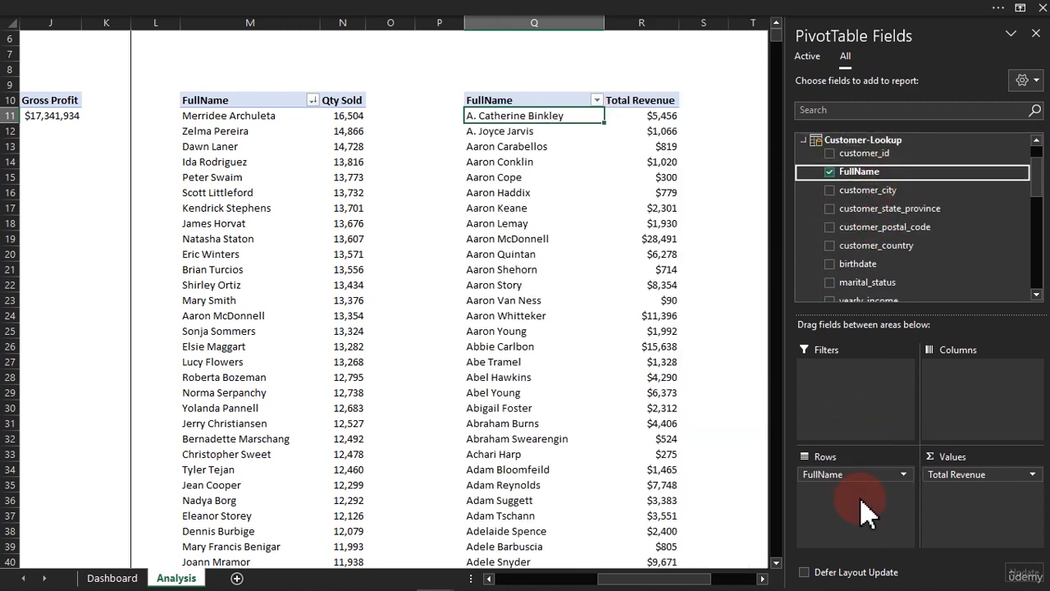
left_click(702, 406)
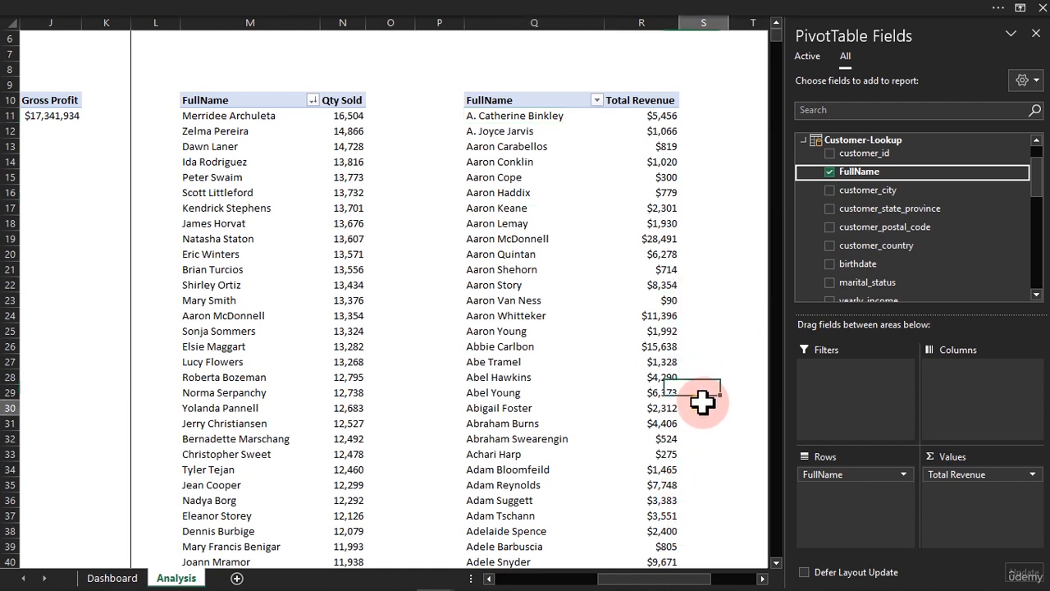
Sort the Total Revenue pivot table from largest to smallest and close the PivotTable field list
left_click(655, 117)
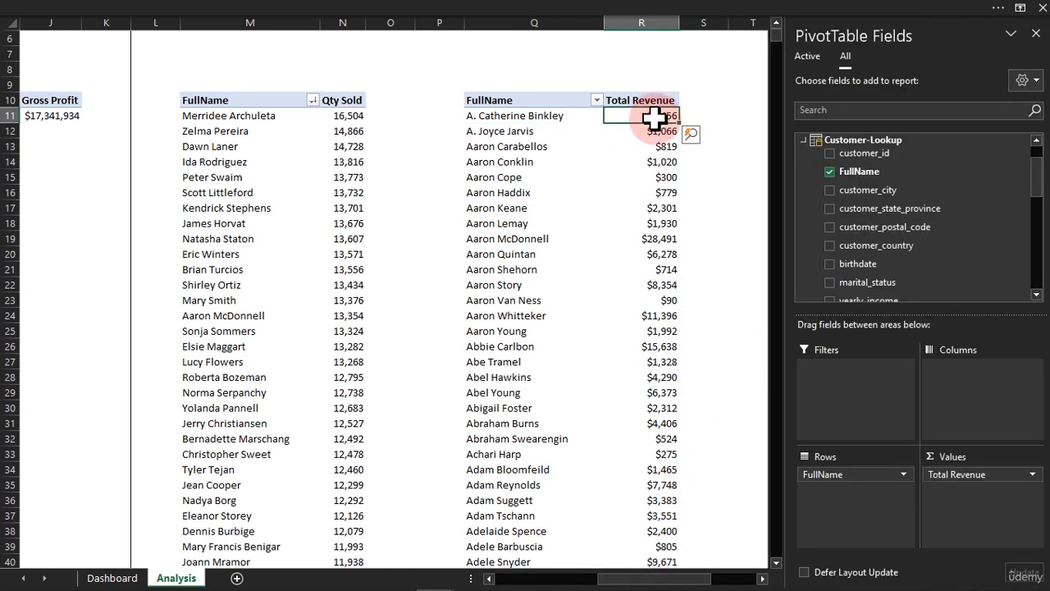
right_click(655, 117)
mouse_move(718, 244)
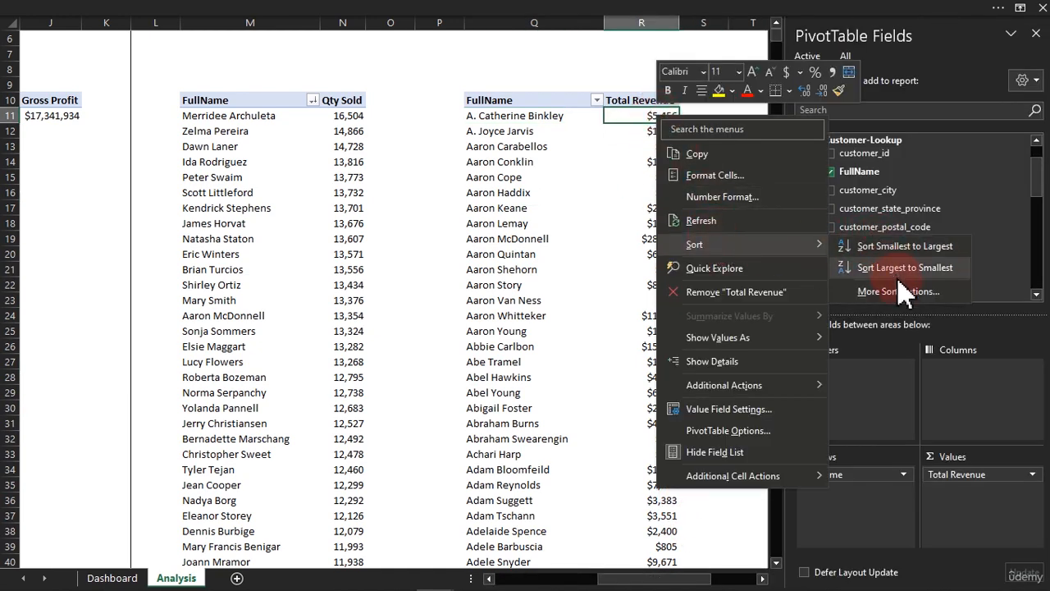
left_click(902, 265)
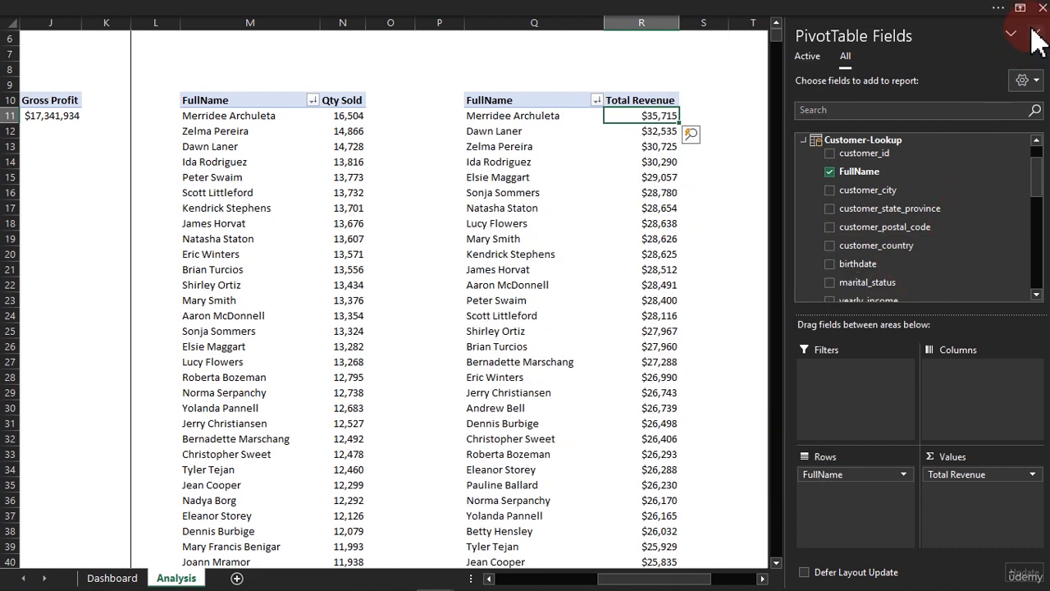
left_click(1036, 35)
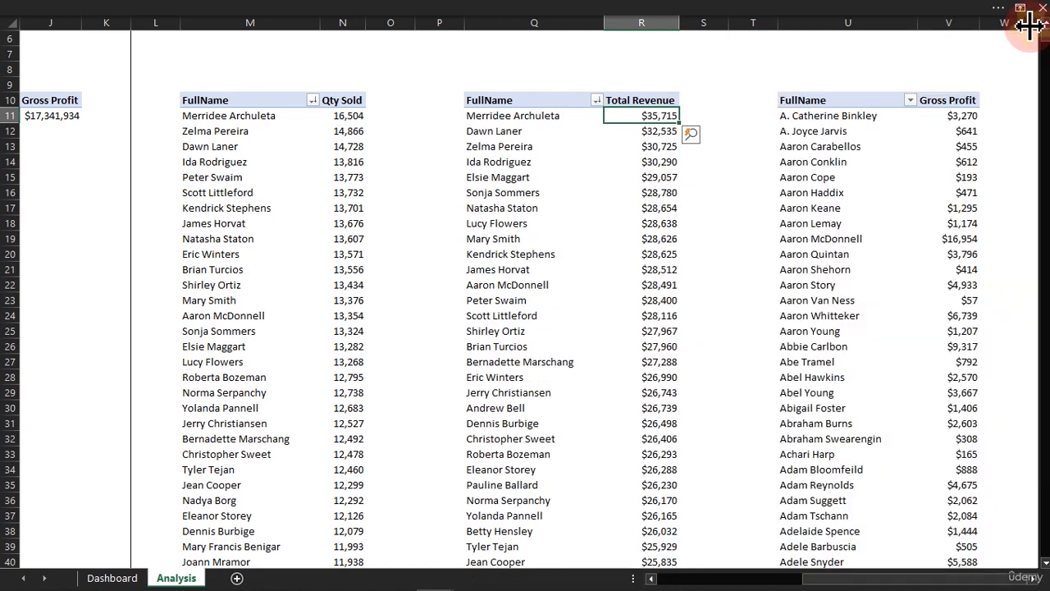
Sort the customer pivot table in columns U:V by Gross Profit from largest to smallest
left_click(956, 118)
right_click(958, 117)
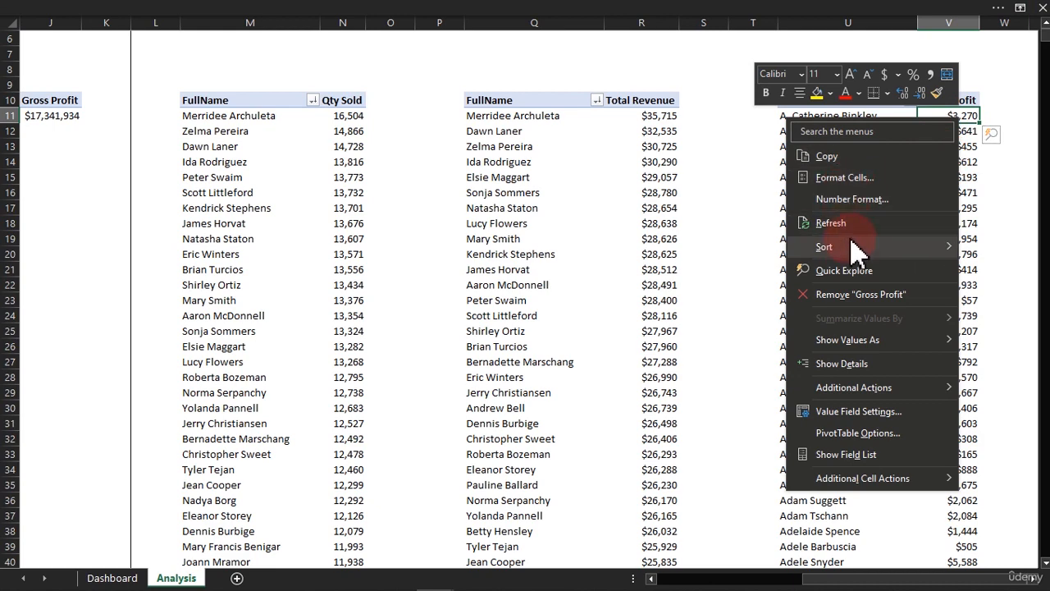
mouse_move(886, 248)
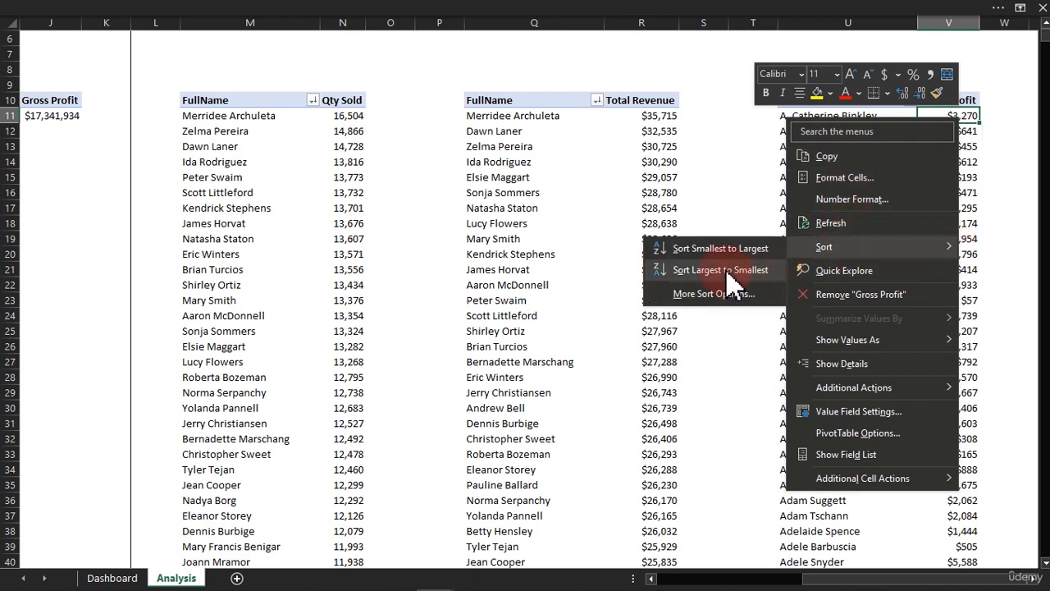
left_click(720, 270)
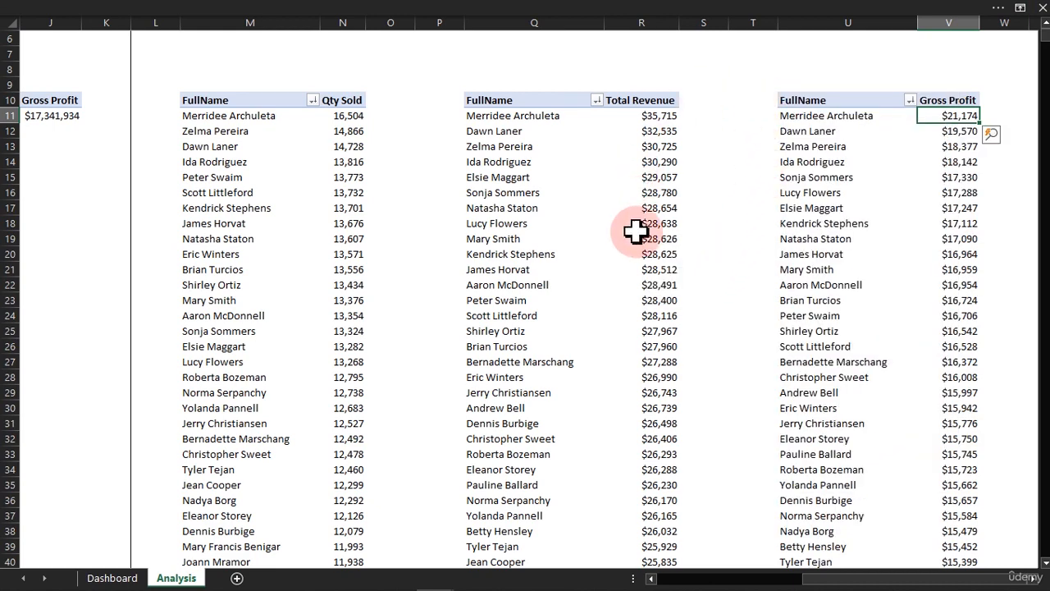
Enter the bold heading Quantity Order in Y10 and link Y11 to the Qty Sold pivot table's FullName header with =M10
left_click(1036, 579)
left_click(1036, 579)
left_click(1035, 580)
left_click(1035, 579)
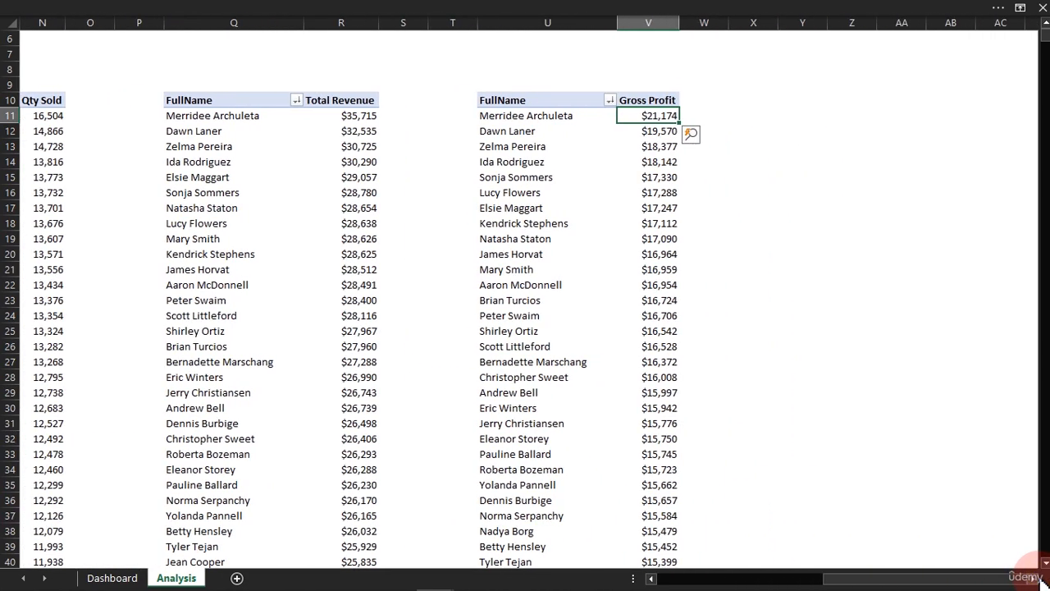
left_click(789, 100)
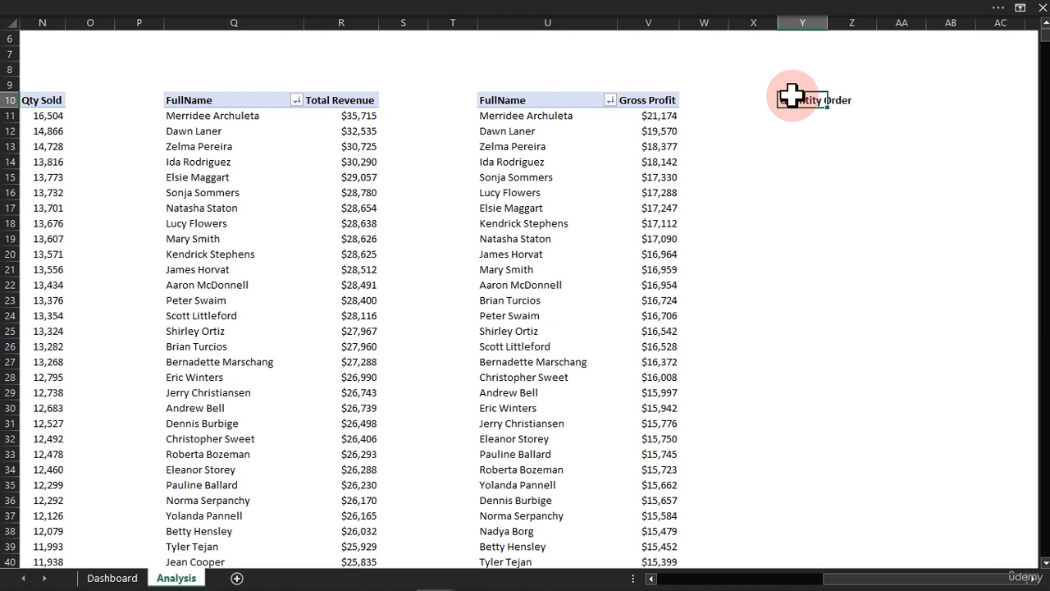
left_click(798, 118)
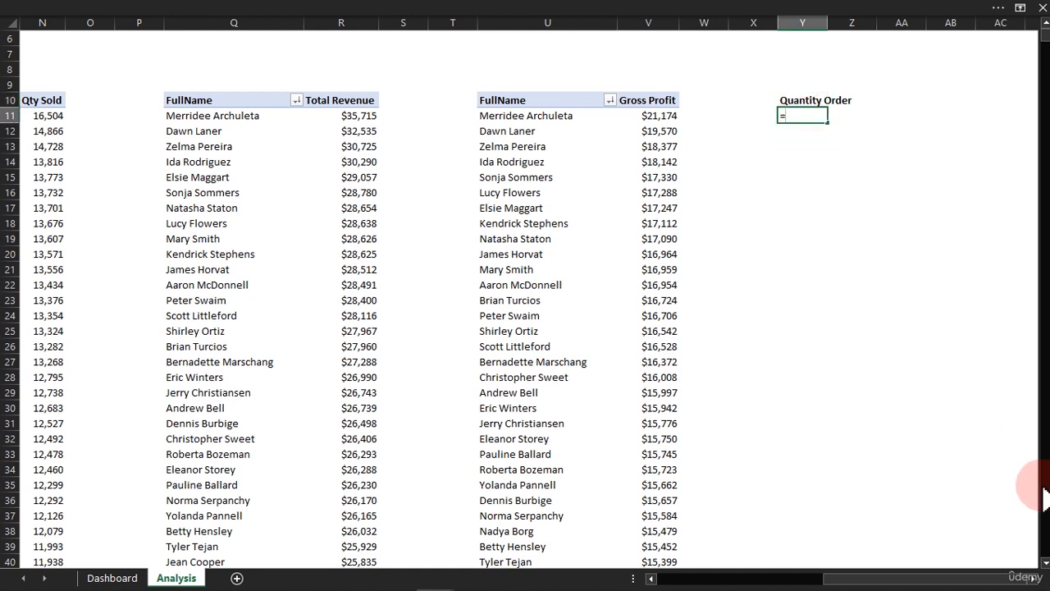
left_click_drag(980, 579, 937, 576)
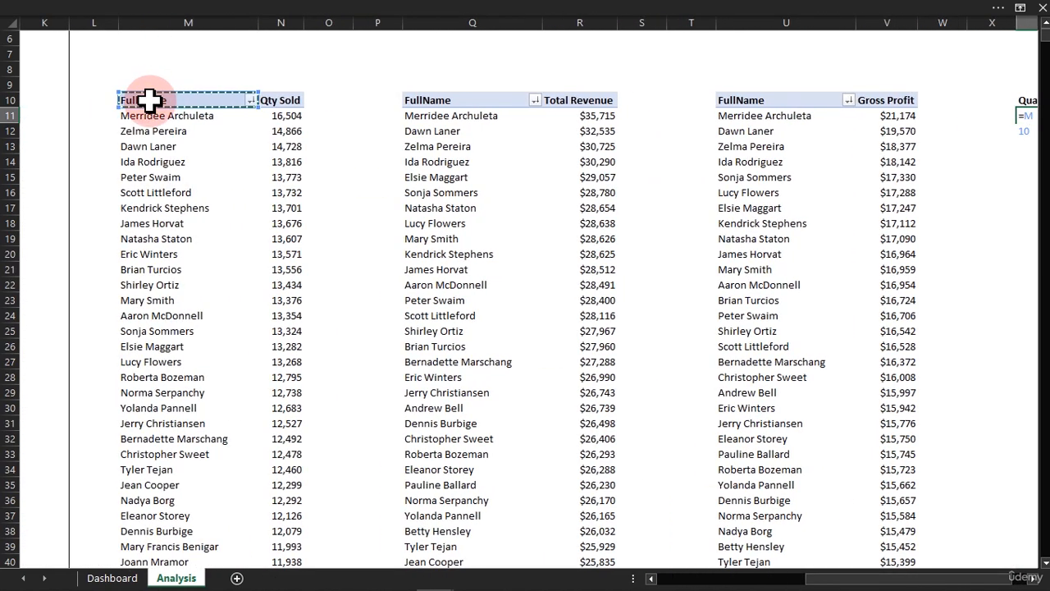
key("Return")
Fill the Y11 formula across to Z11 and down to row 17, widening column Y
left_click_drag(779, 581, 927, 571)
left_click(1033, 578)
left_click(1033, 579)
left_click(1033, 578)
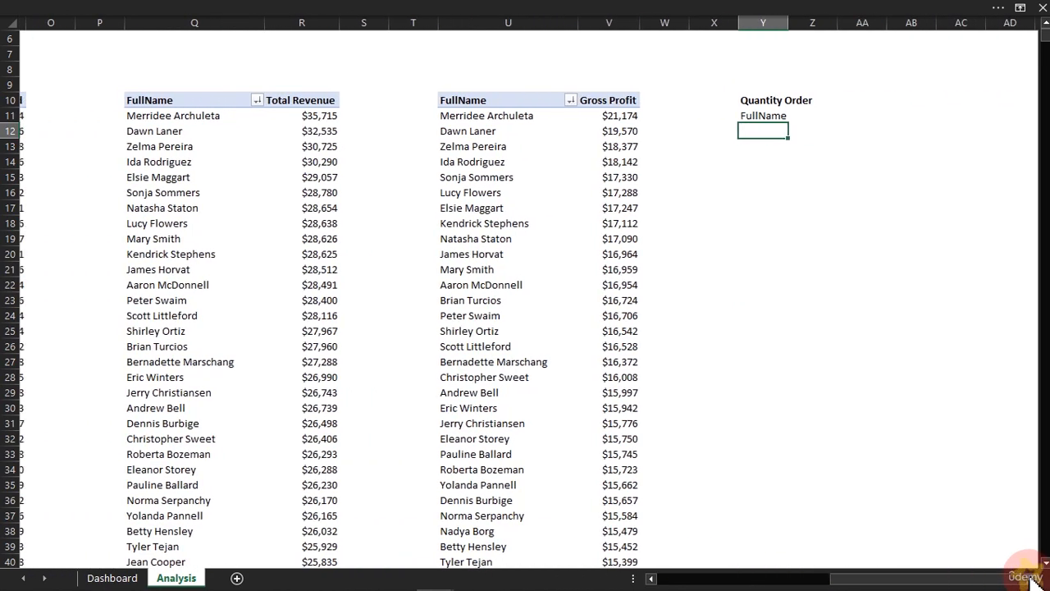
left_click(775, 115)
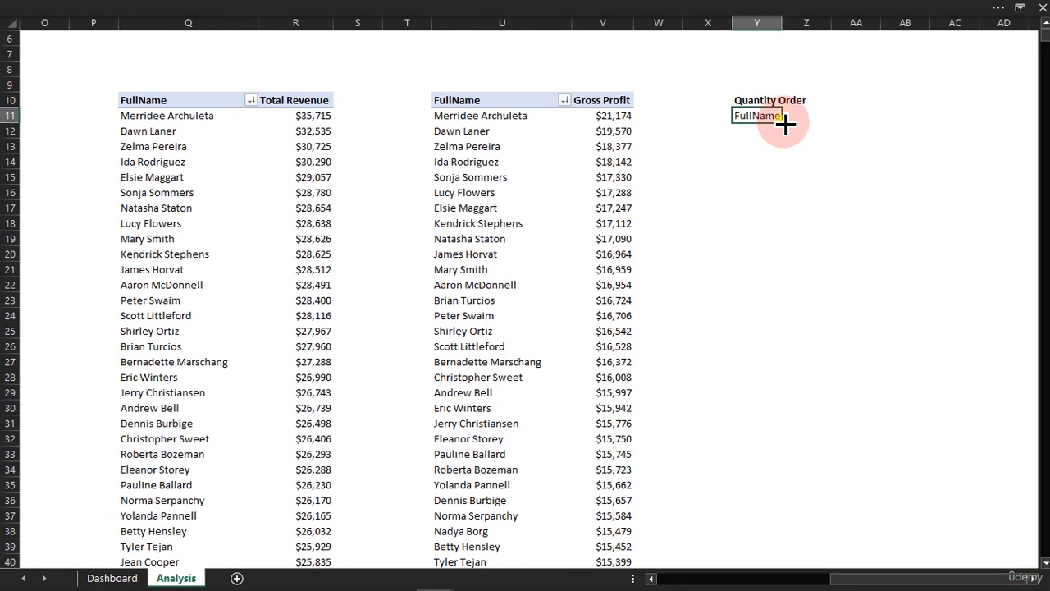
left_click_drag(785, 123, 832, 127)
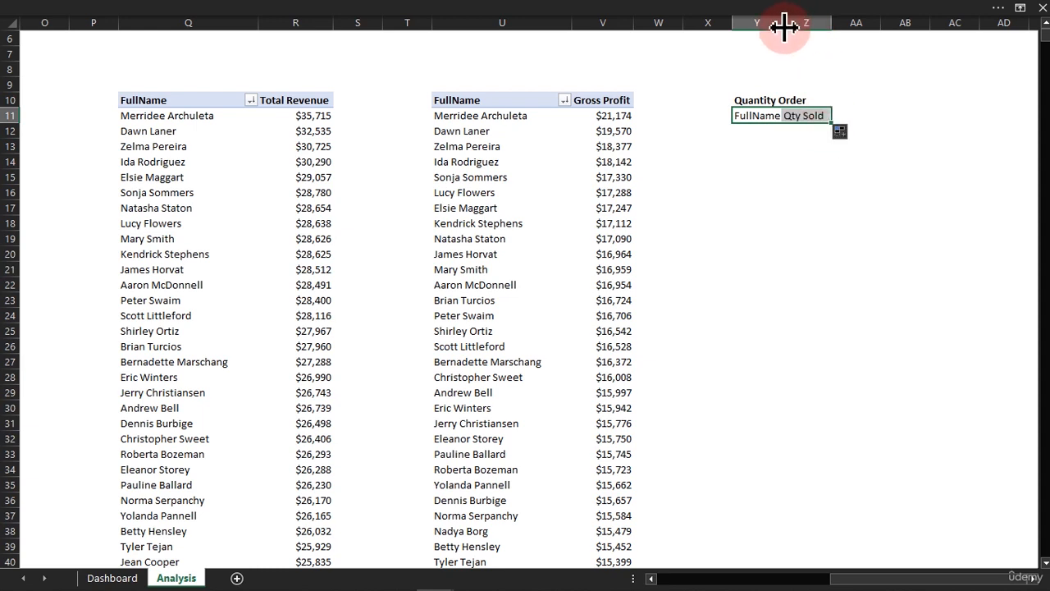
left_click_drag(783, 27, 810, 27)
left_click_drag(859, 123, 860, 219)
Clear the sixth customer row, Y17:Z17, from the Quantity Order list so only the top five customers are kept
left_click(763, 136)
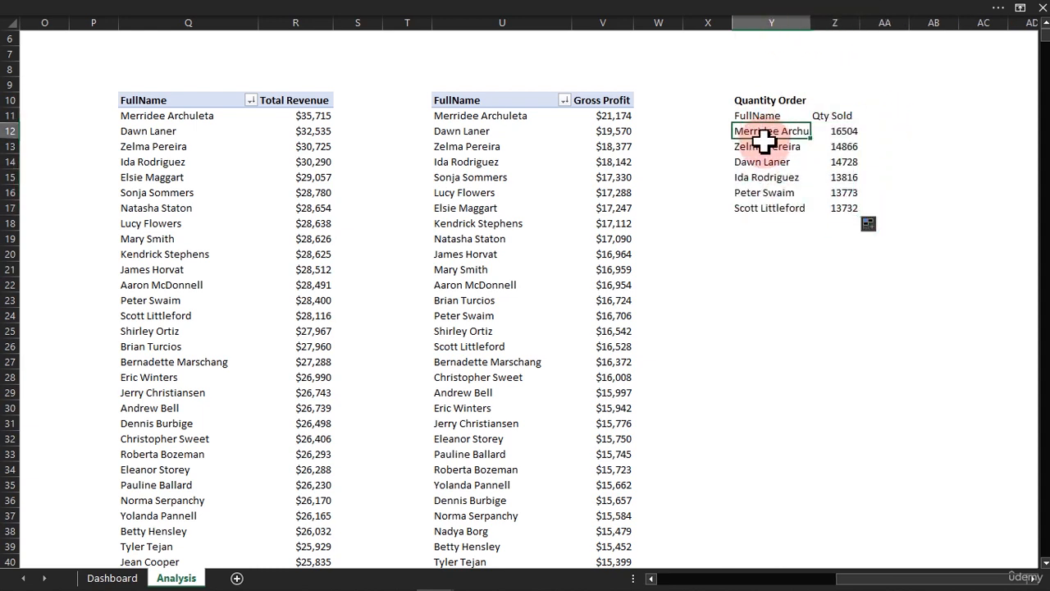
left_click(767, 150)
left_click(772, 175)
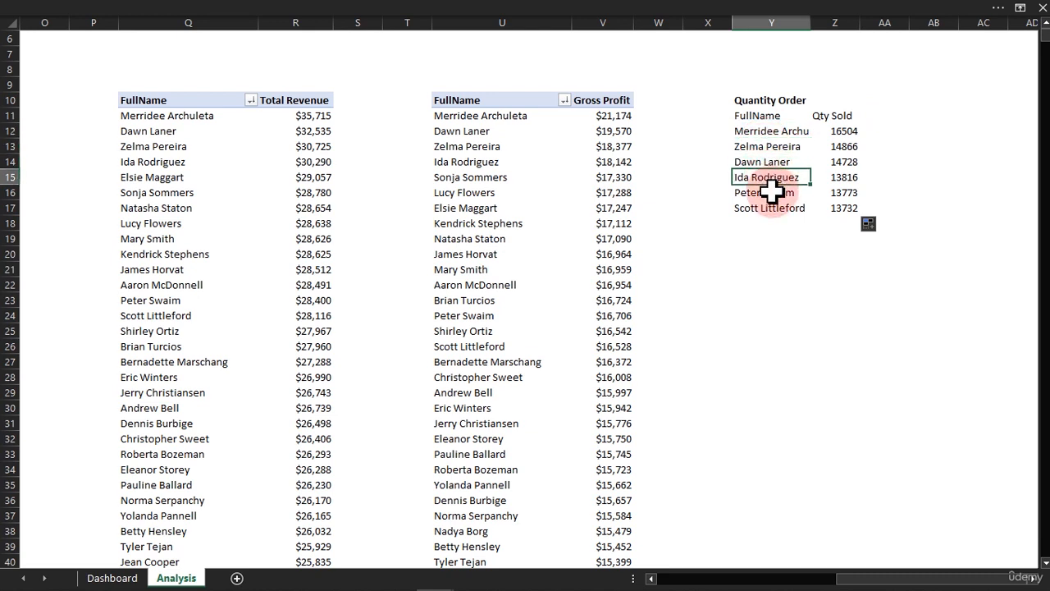
left_click(768, 194)
left_click(761, 209)
left_click_drag(762, 209, 830, 209)
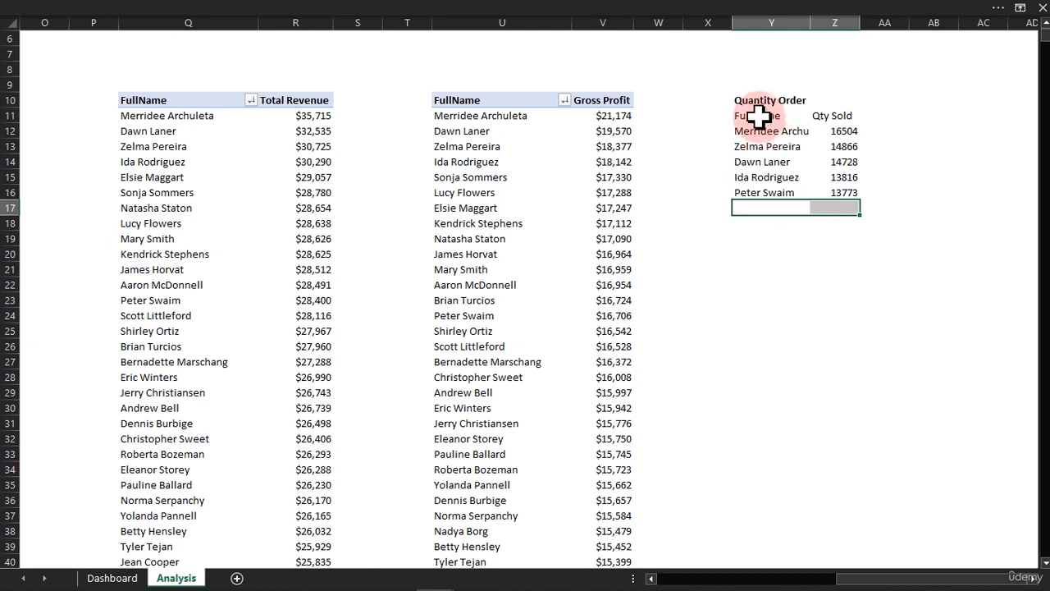
Enter the bold heading Total Revenue in Y20 and link Y21 to the revenue pivot table's FullName header with =Q10
left_click(754, 249)
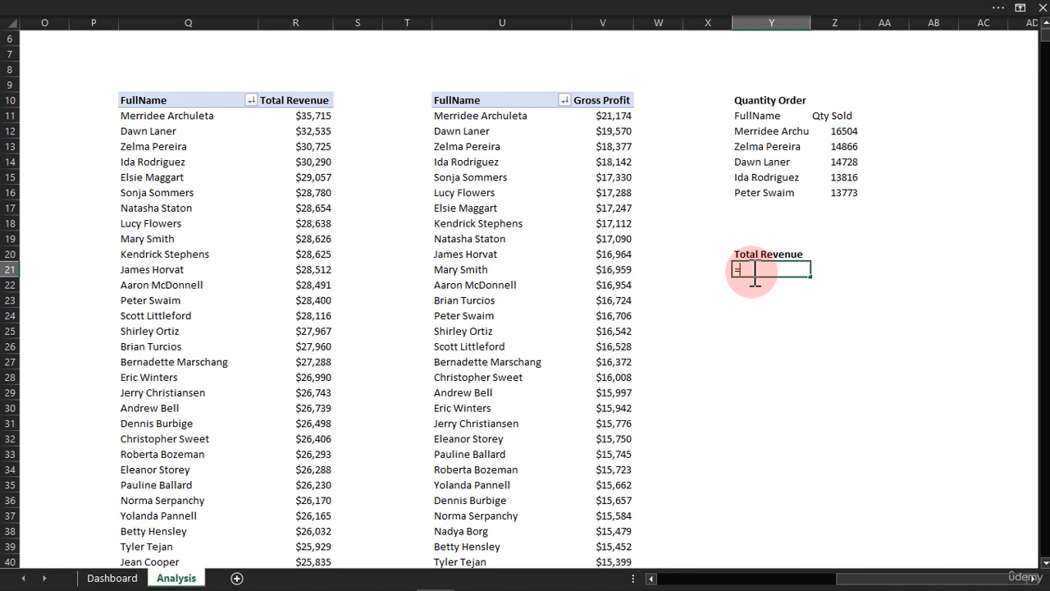
left_click(164, 99)
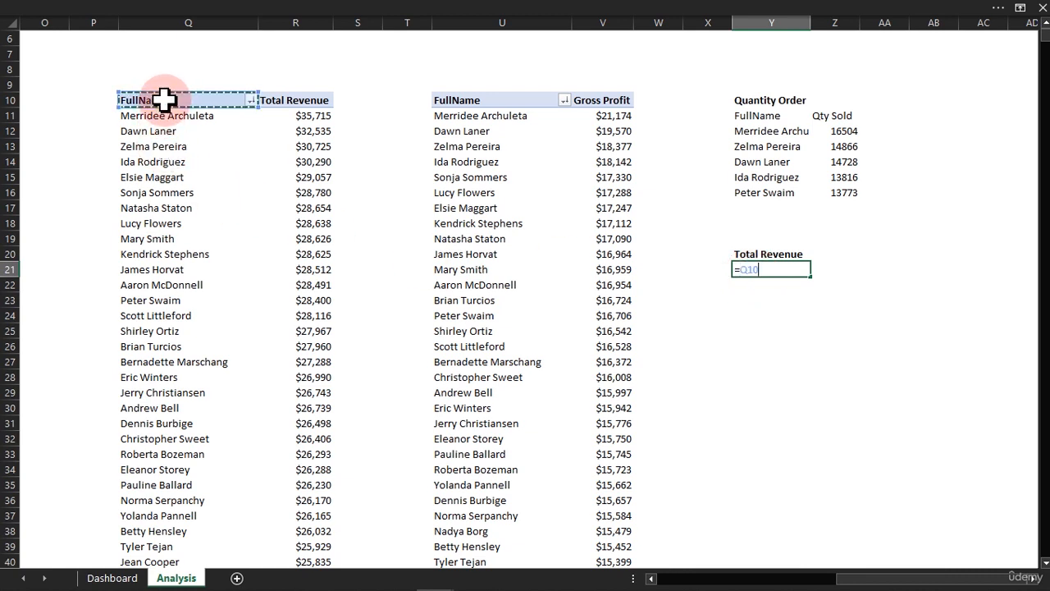
key("Return")
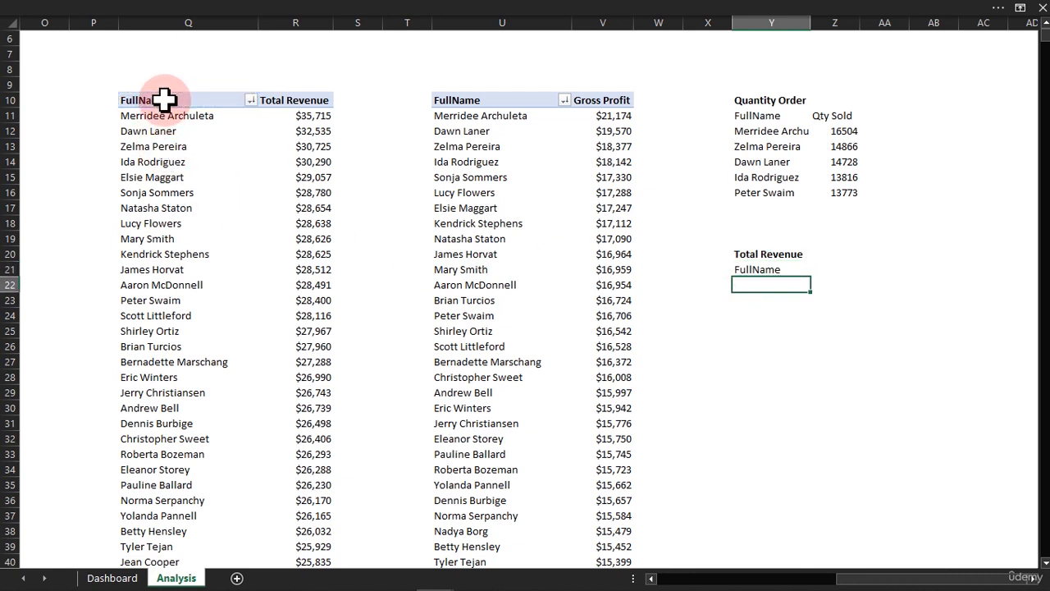
Fill the Y21 formula across to column Z and down for the top five customers, clearing the extra cells in row 27
left_click(758, 269)
left_click_drag(814, 281, 861, 373)
left_click_drag(767, 286, 864, 362)
key("Delete")
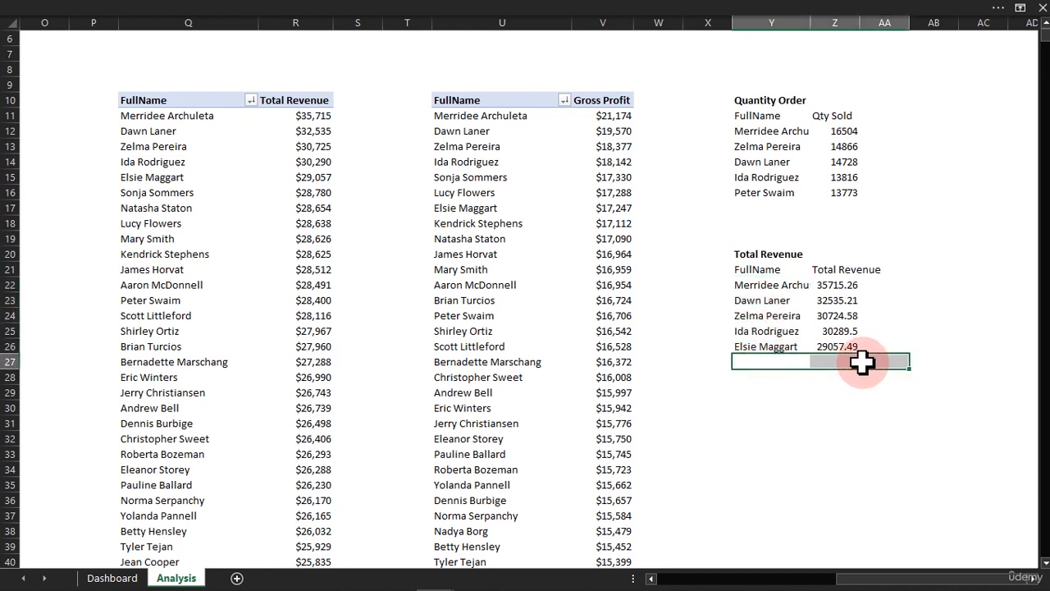
Enter the bold heading Gross Profit in Y30 and link Y31 to the Gross Profit pivot table's FullName header in U10
left_click(764, 404)
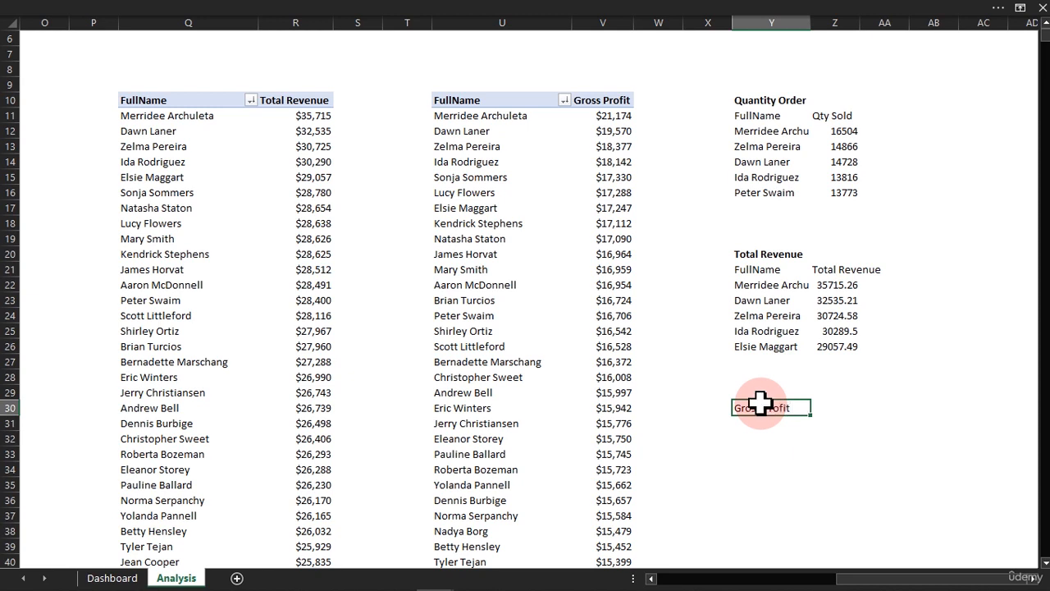
key("Return")
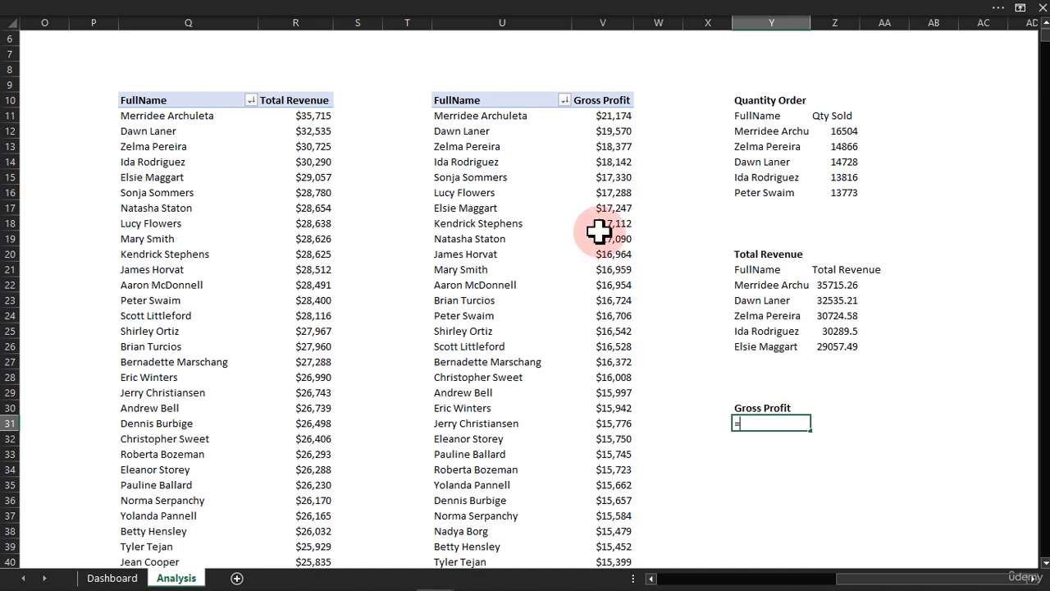
left_click(460, 99)
key("Return")
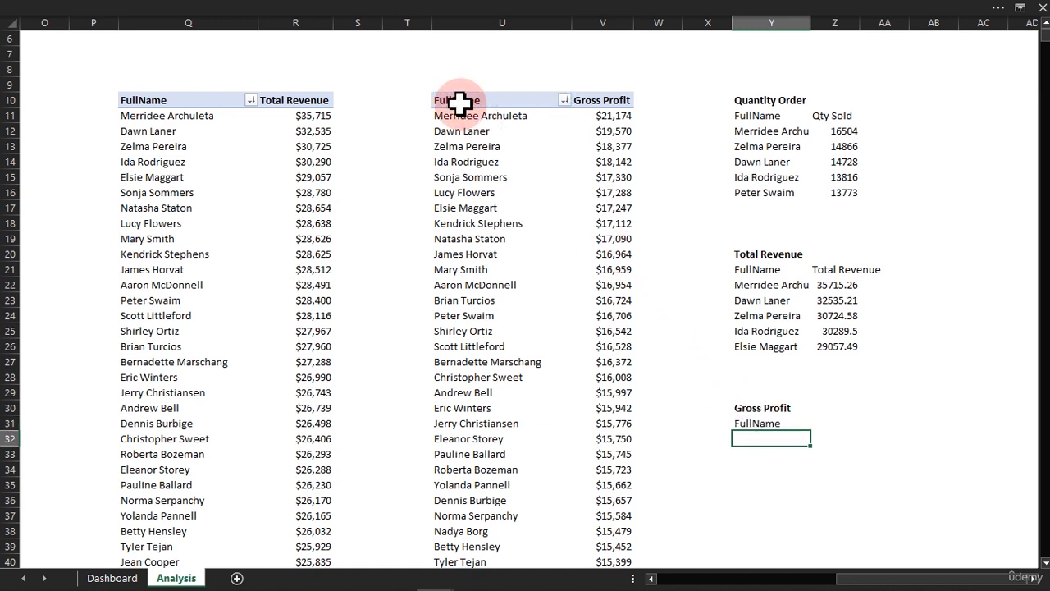
left_click(766, 427)
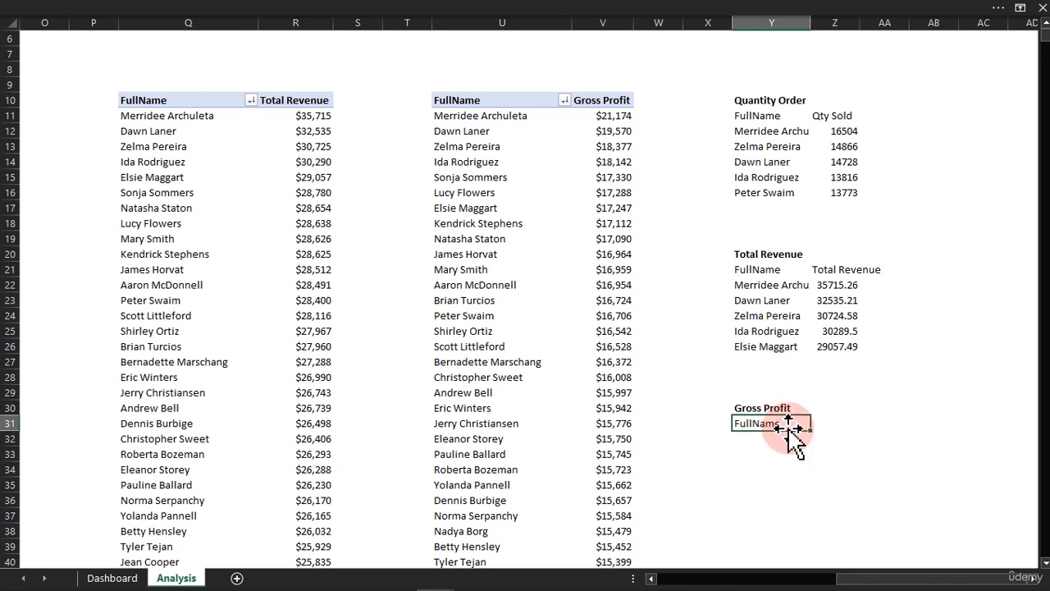
Fill the Y31 formula across to column Z and down for the top five customers, clearing the extra cells in row 37
left_click_drag(811, 432, 844, 525)
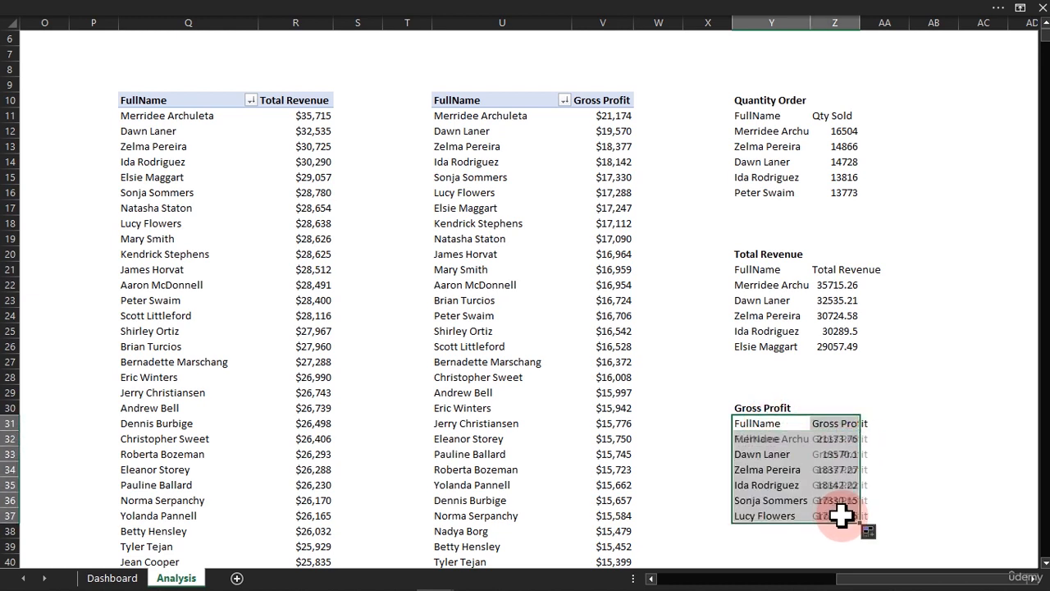
left_click_drag(748, 439, 748, 468)
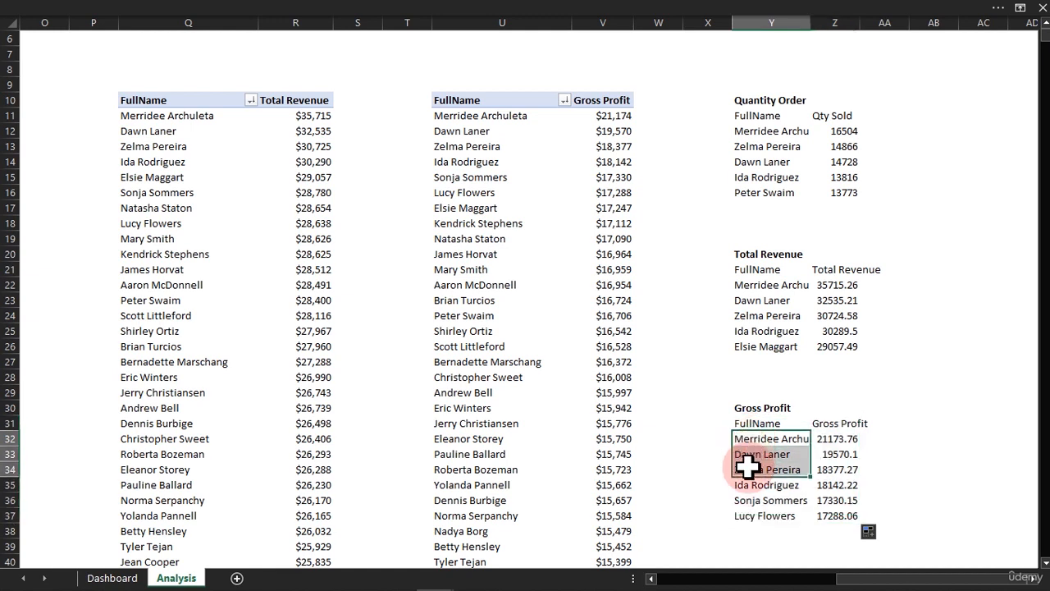
left_click_drag(745, 516, 868, 515)
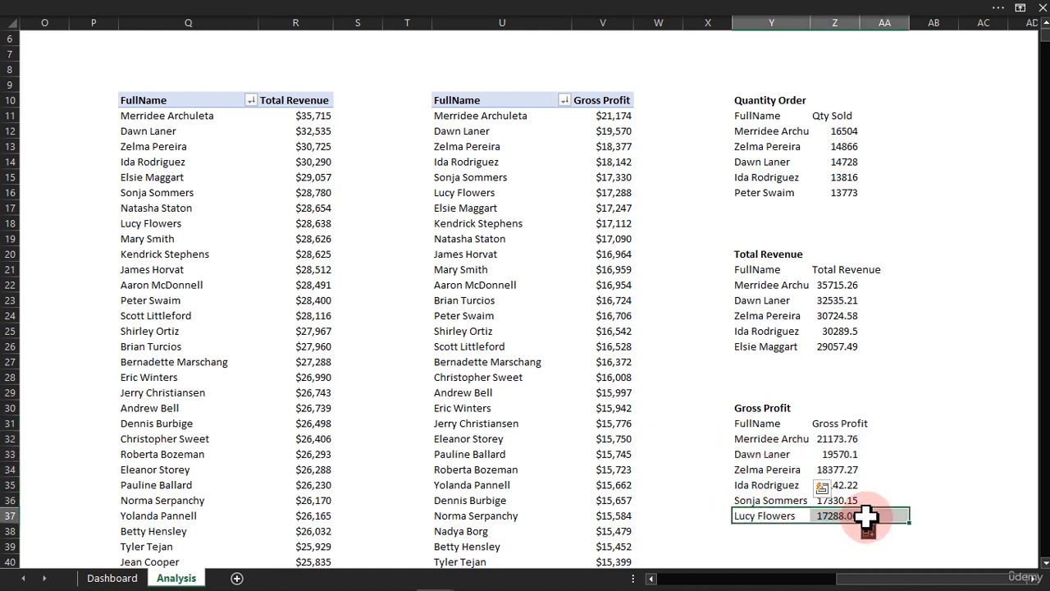
key("Delete")
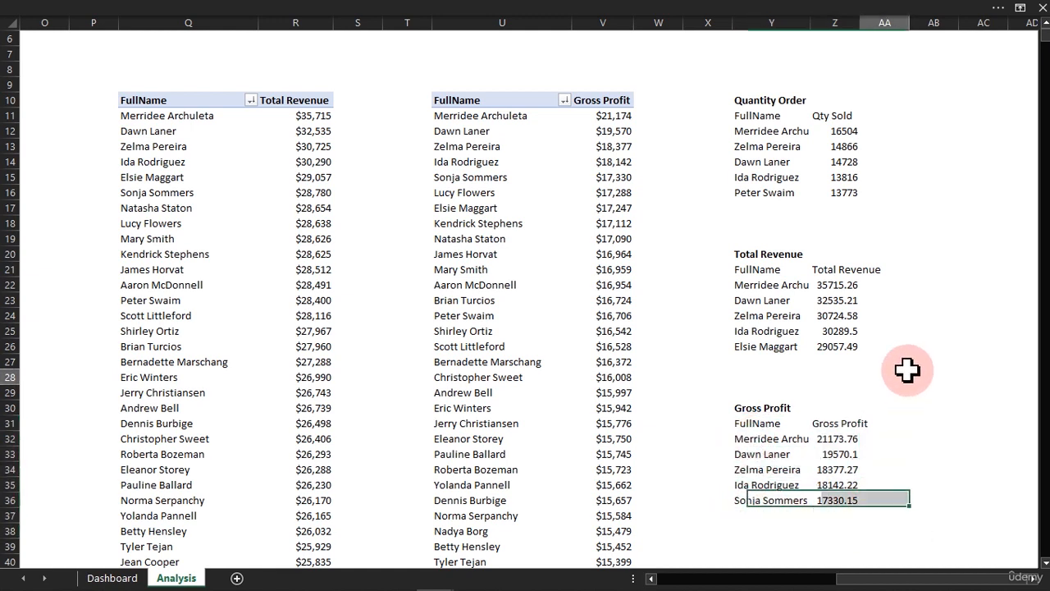
left_click(906, 375)
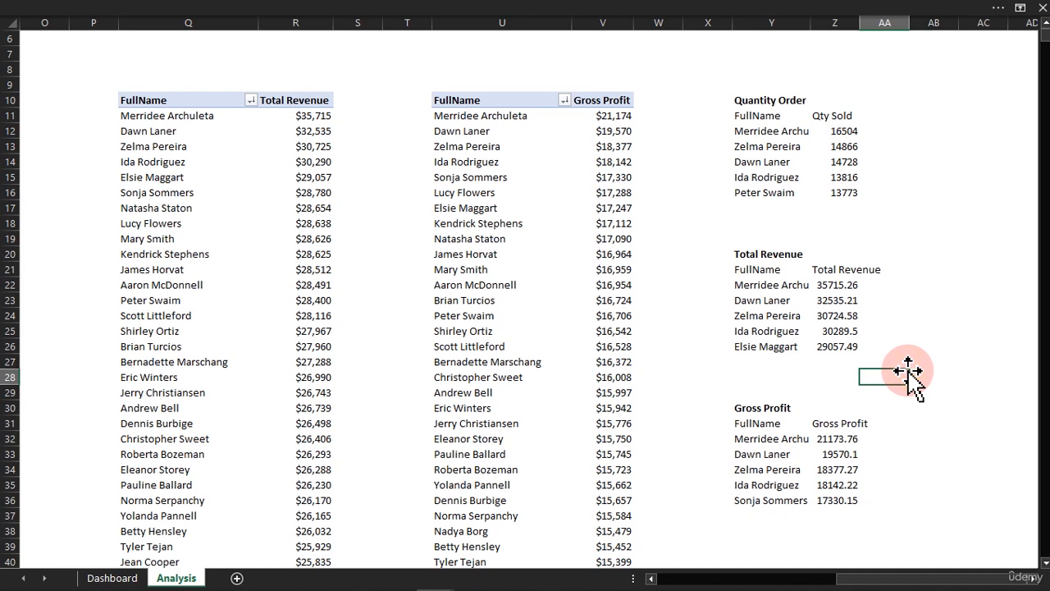
Enter the label Switch in AC10, beside the Quantity Order list
left_click(1034, 578)
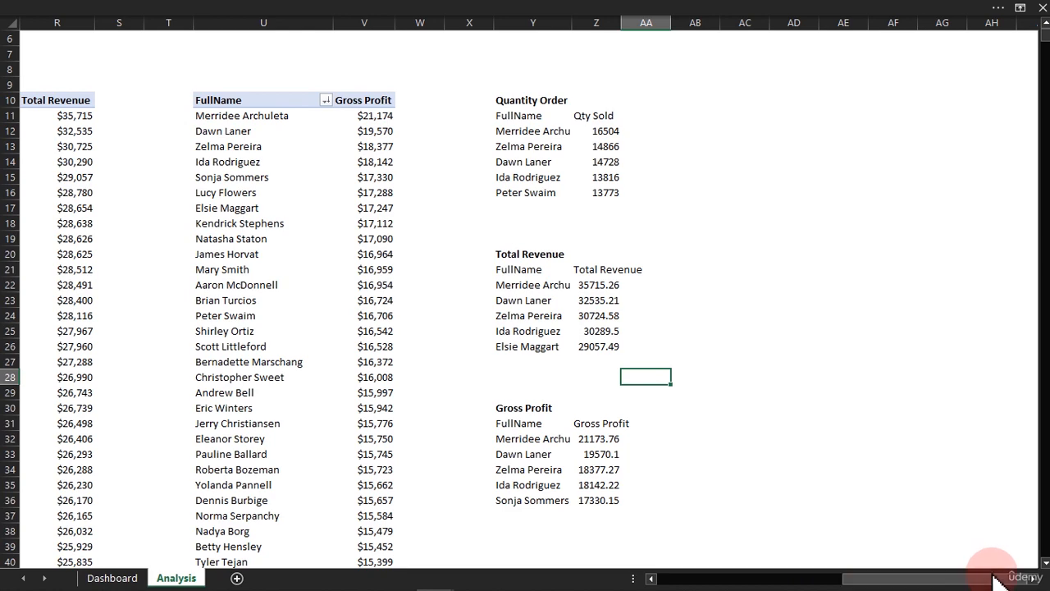
left_click(1032, 577)
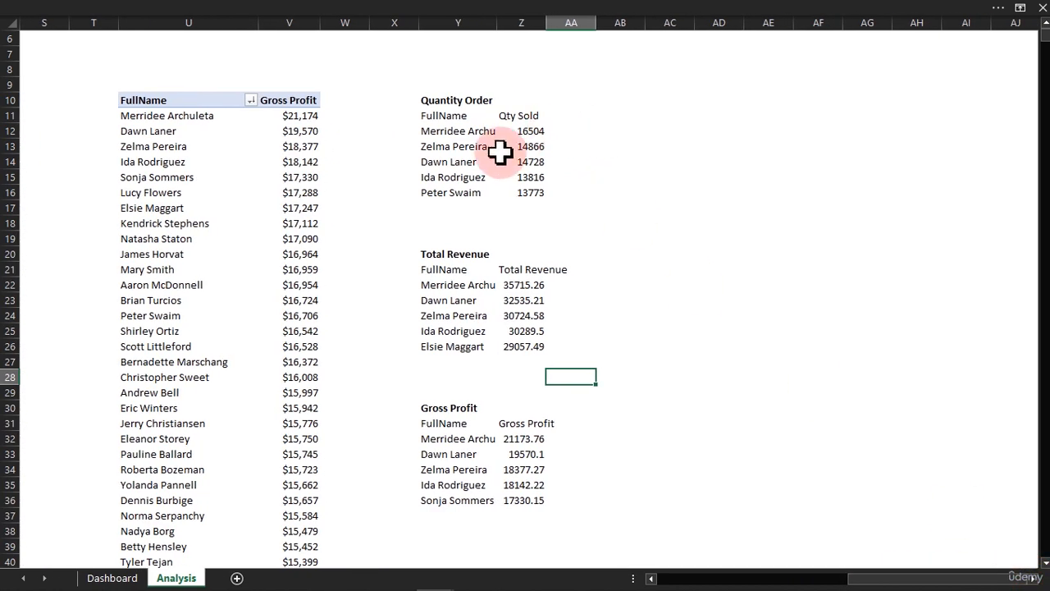
left_click(672, 119)
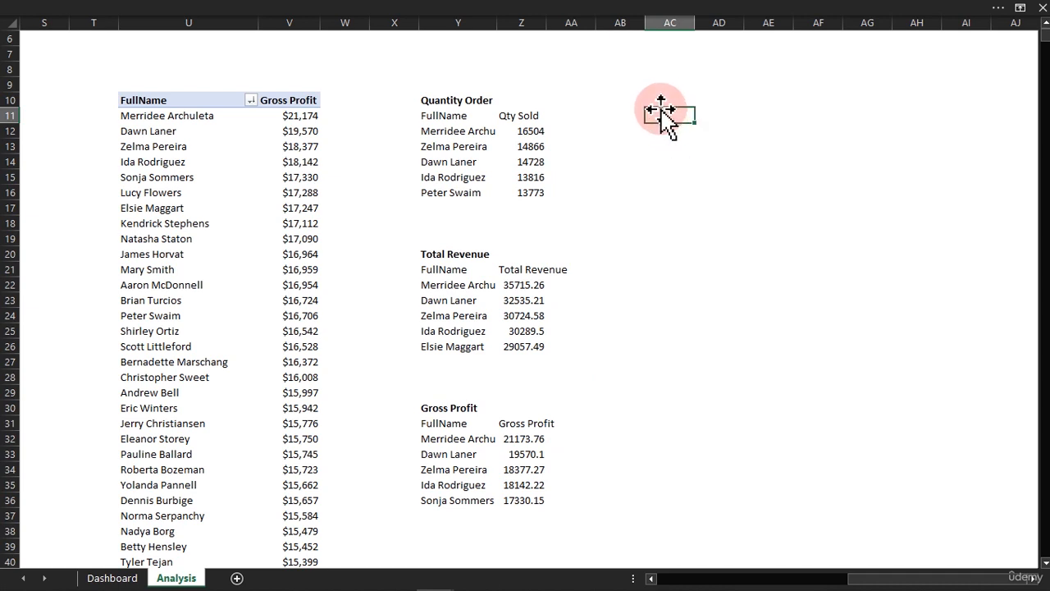
left_click(666, 98)
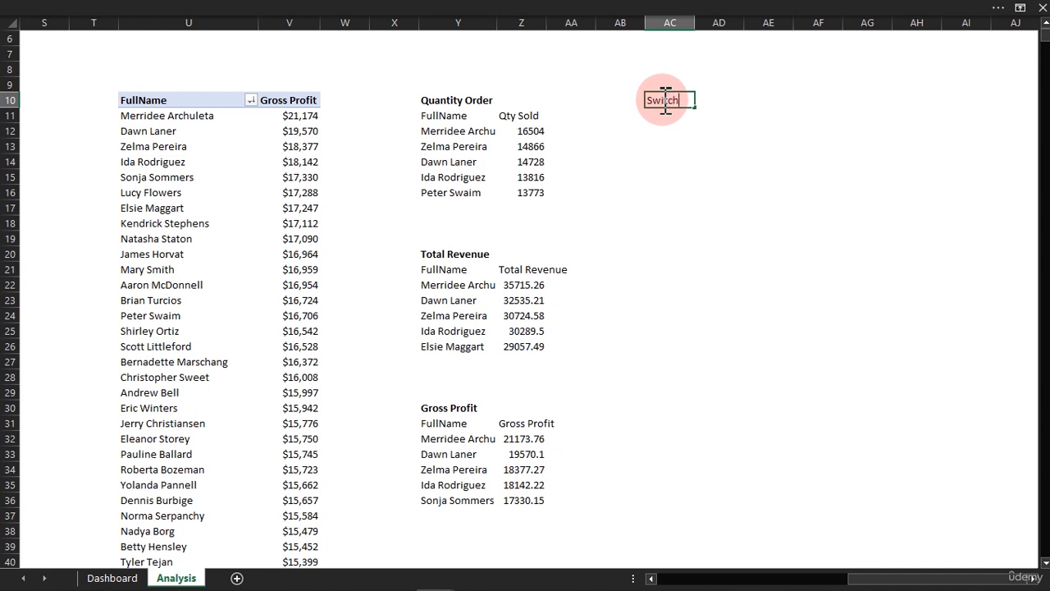
key("Return")
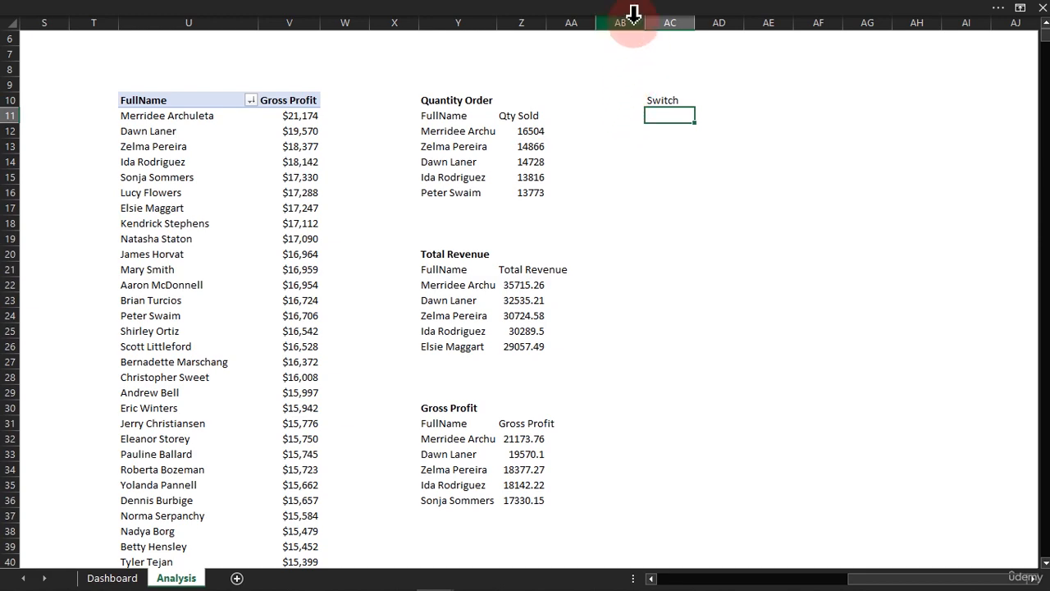
Check in the Customize Ribbon options whether Developer is enabled, and leave the options without changing anything
left_click(434, 12)
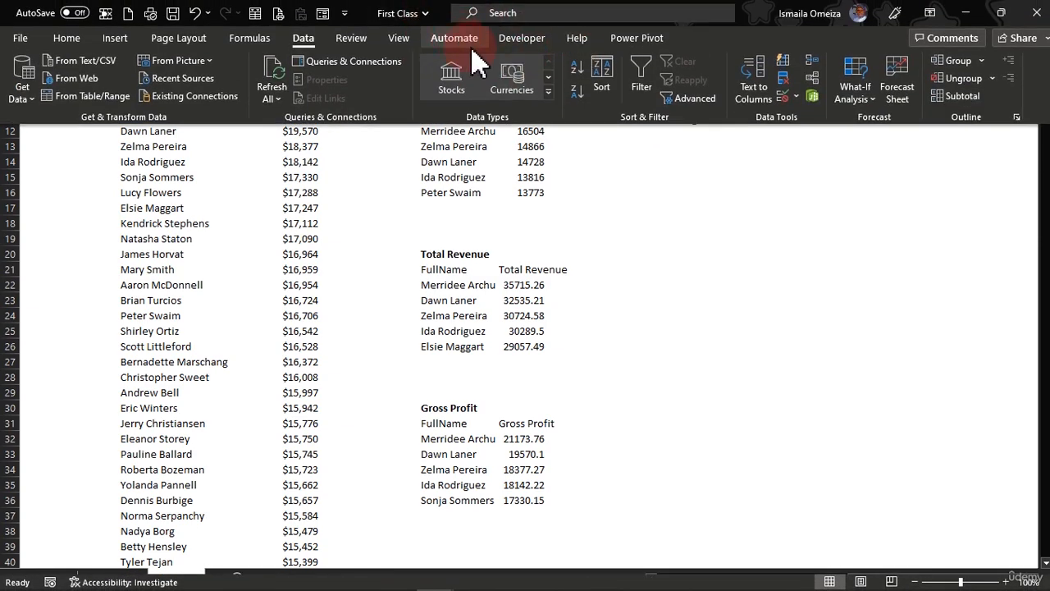
left_click(519, 39)
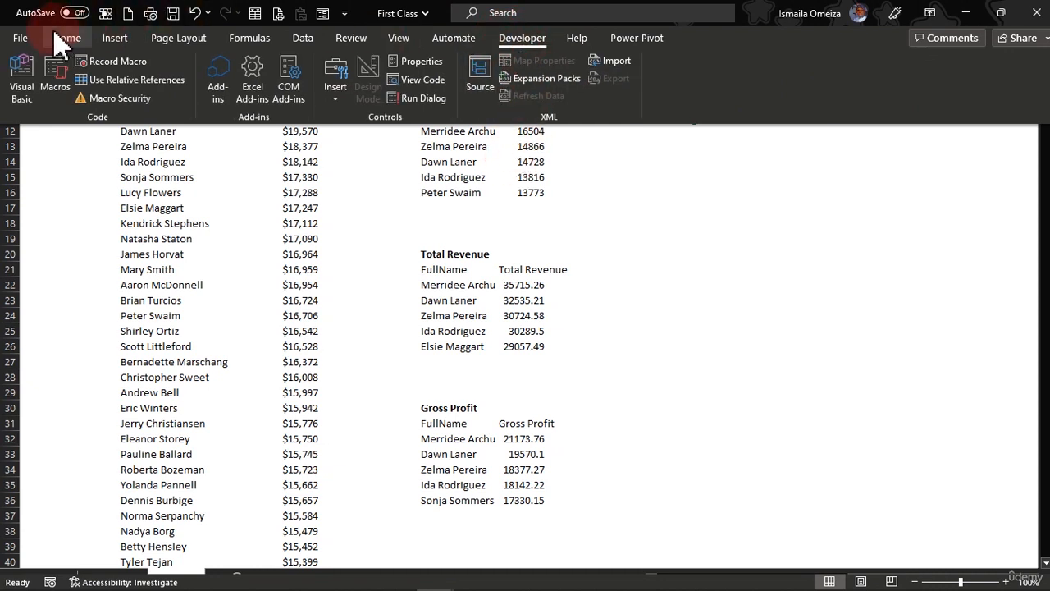
left_click(25, 39)
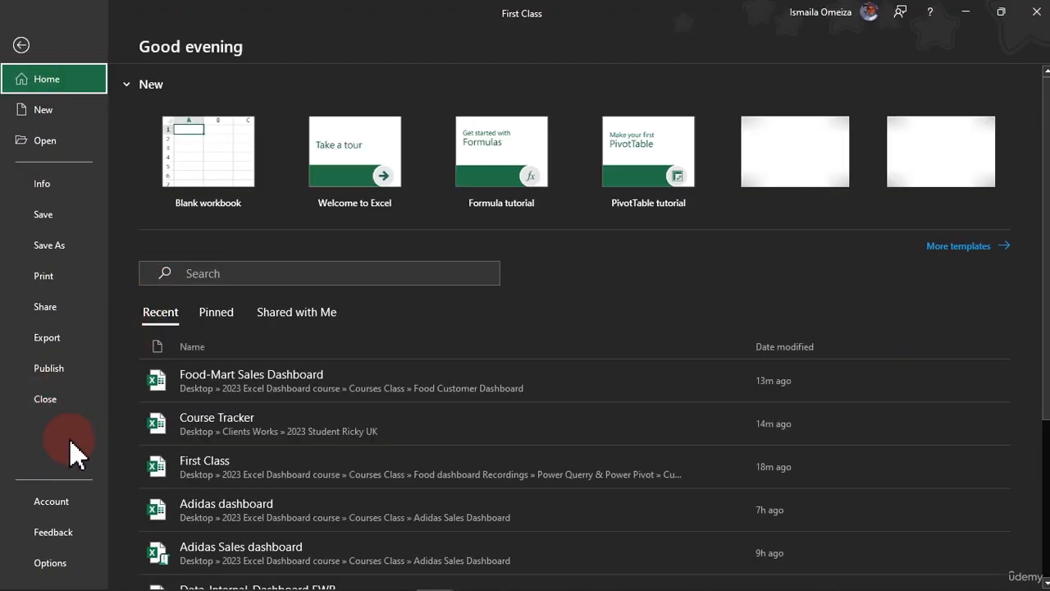
left_click(44, 563)
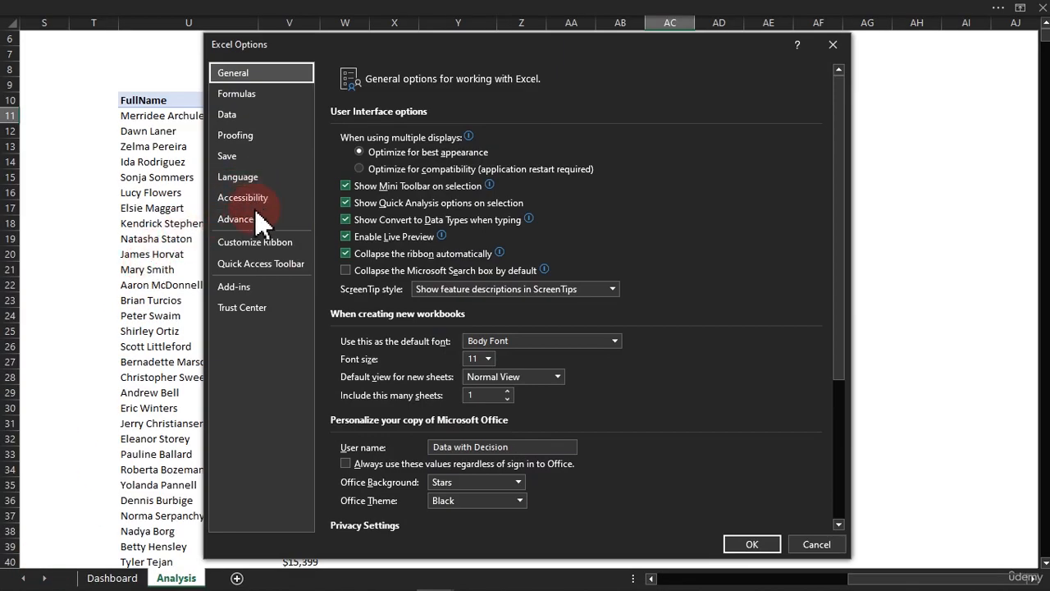
left_click(247, 243)
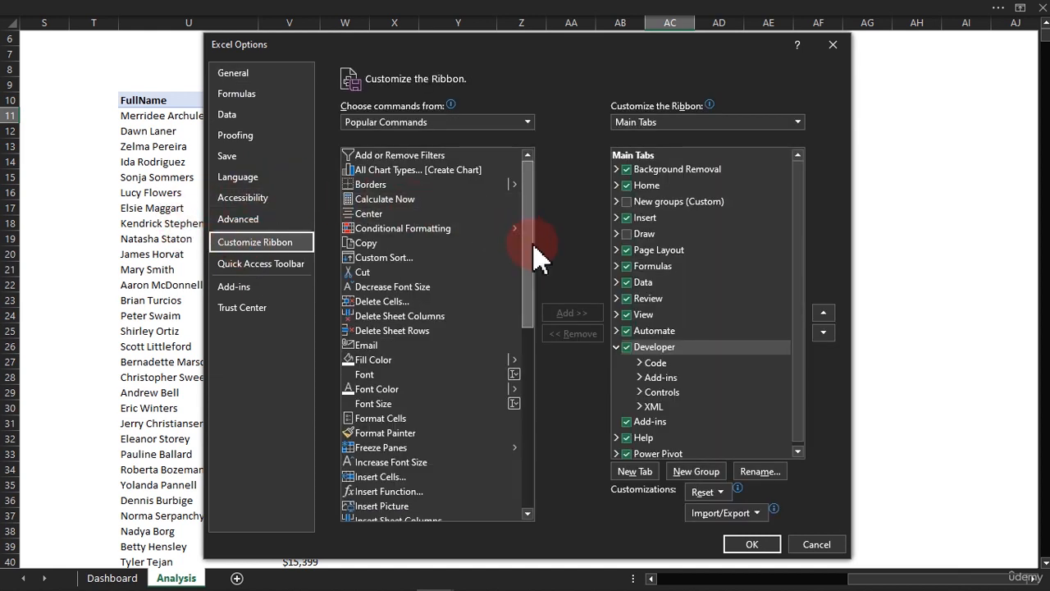
left_click(629, 347)
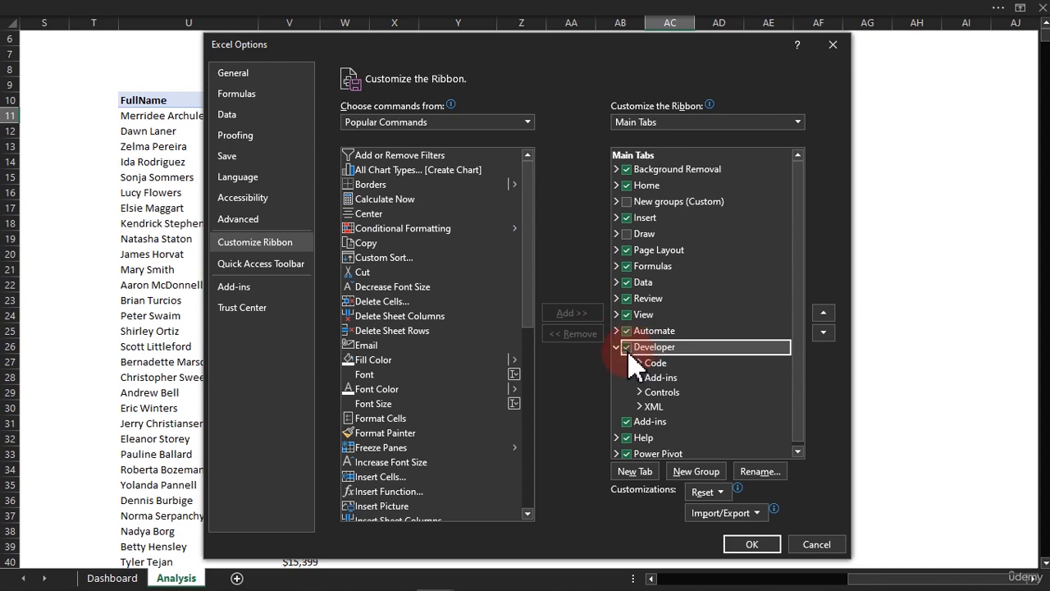
left_click(809, 545)
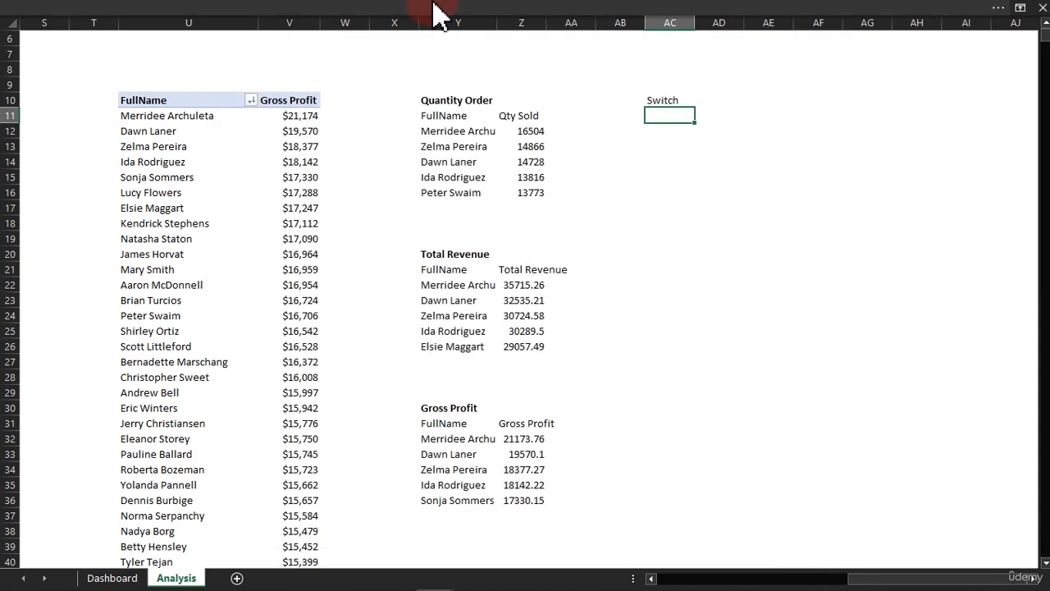
Insert an option button form control on the Dashboard sheet and place it just beside the lower part of the blank white panel
left_click(435, 13)
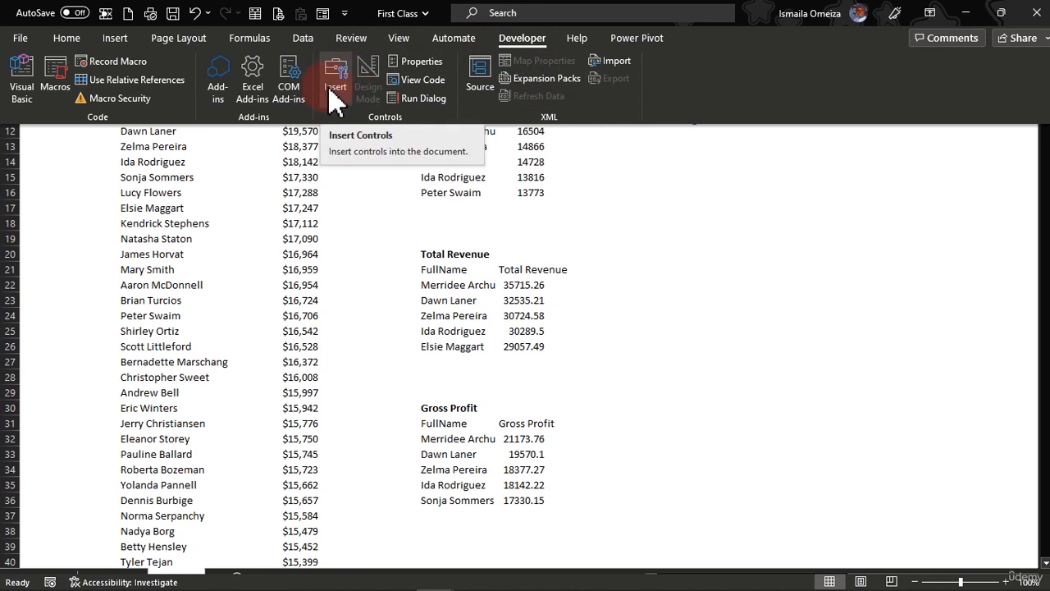
left_click(336, 115)
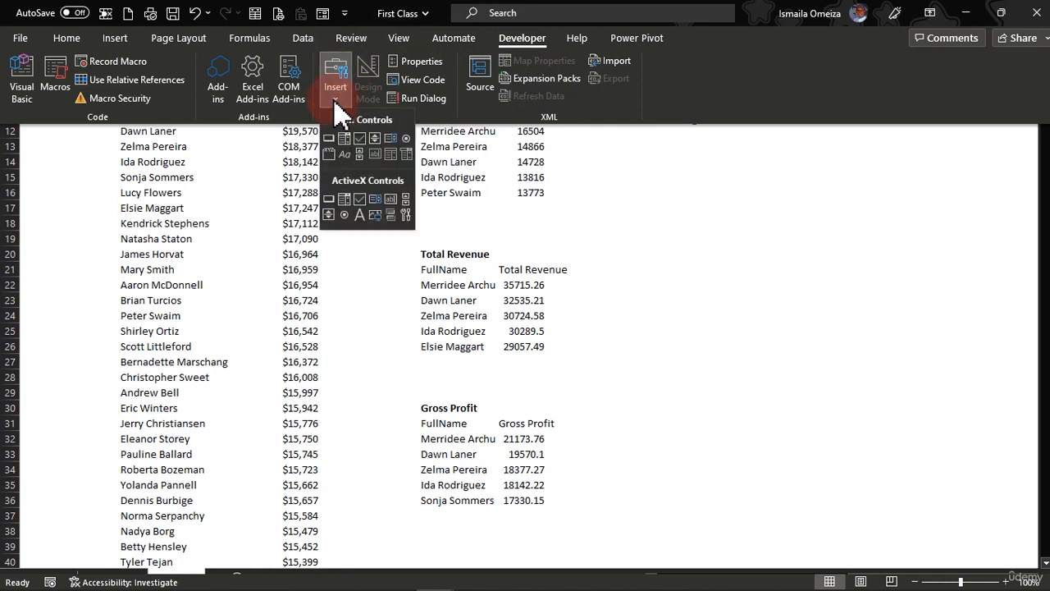
left_click(408, 139)
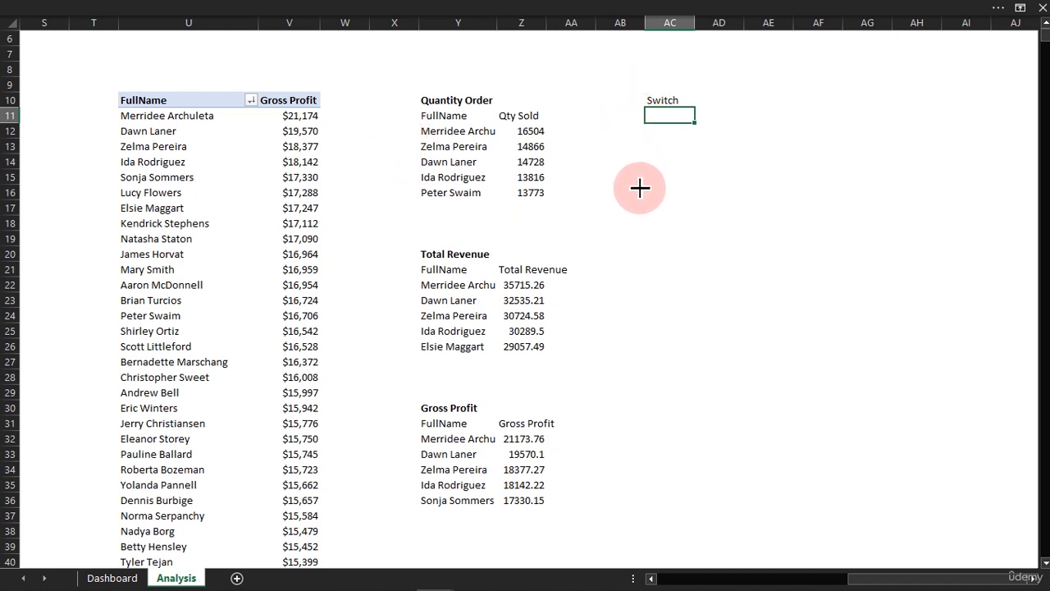
left_click(117, 581)
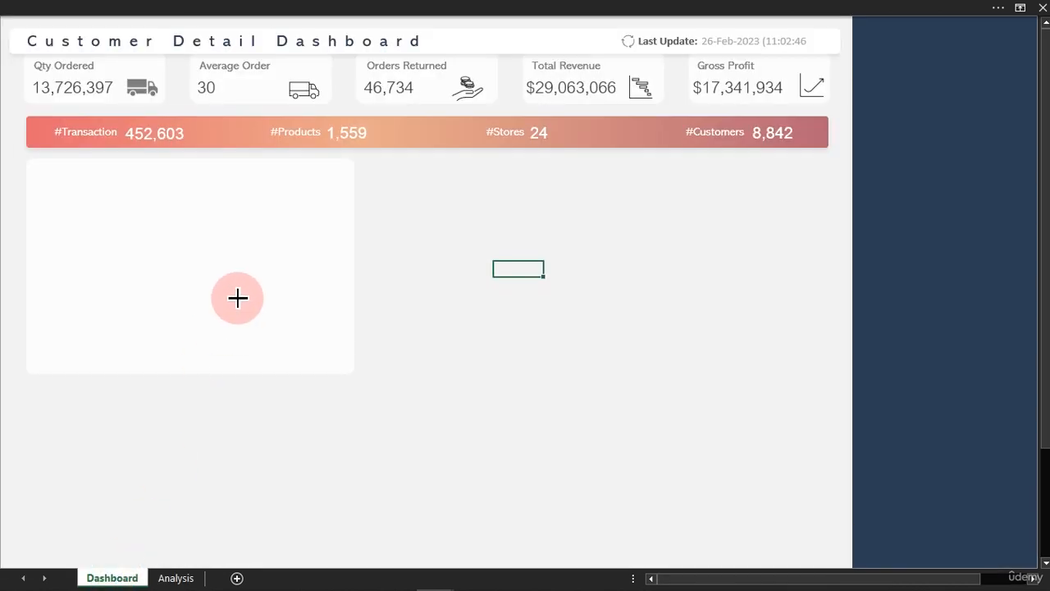
left_click(401, 216)
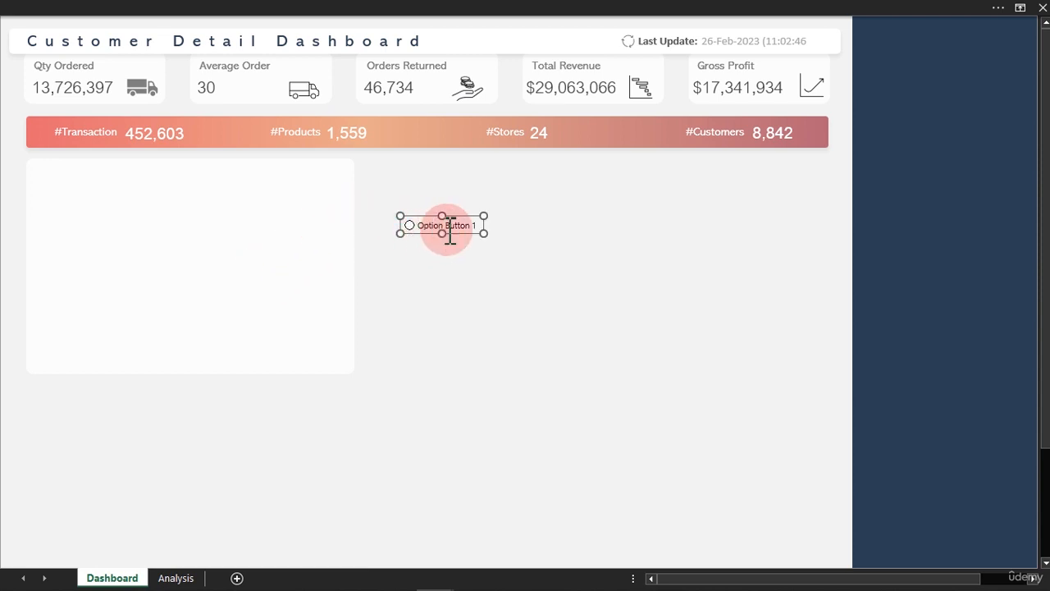
left_click_drag(459, 234, 448, 351)
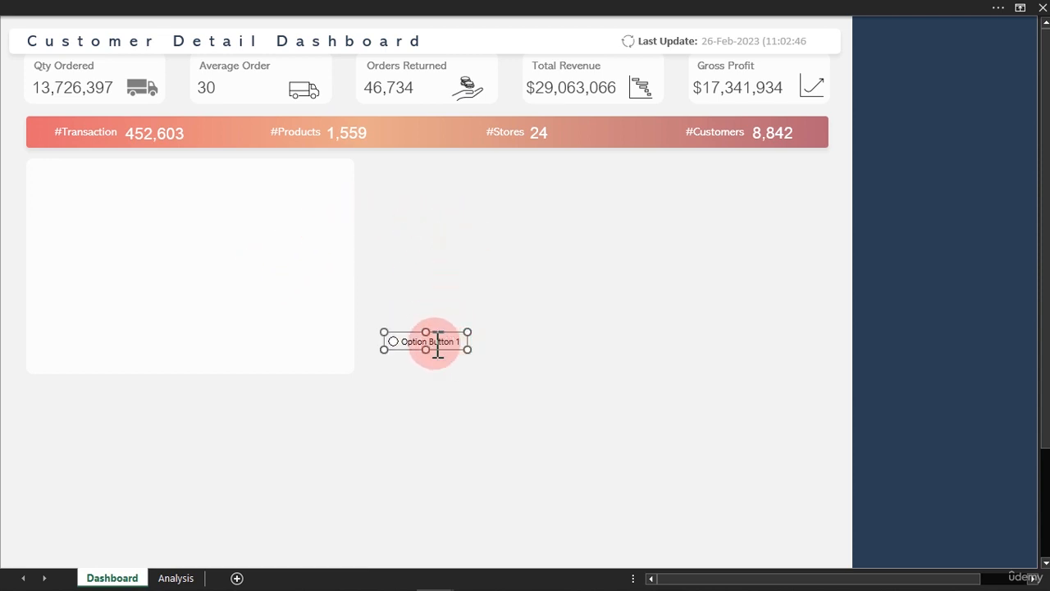
left_click(438, 343)
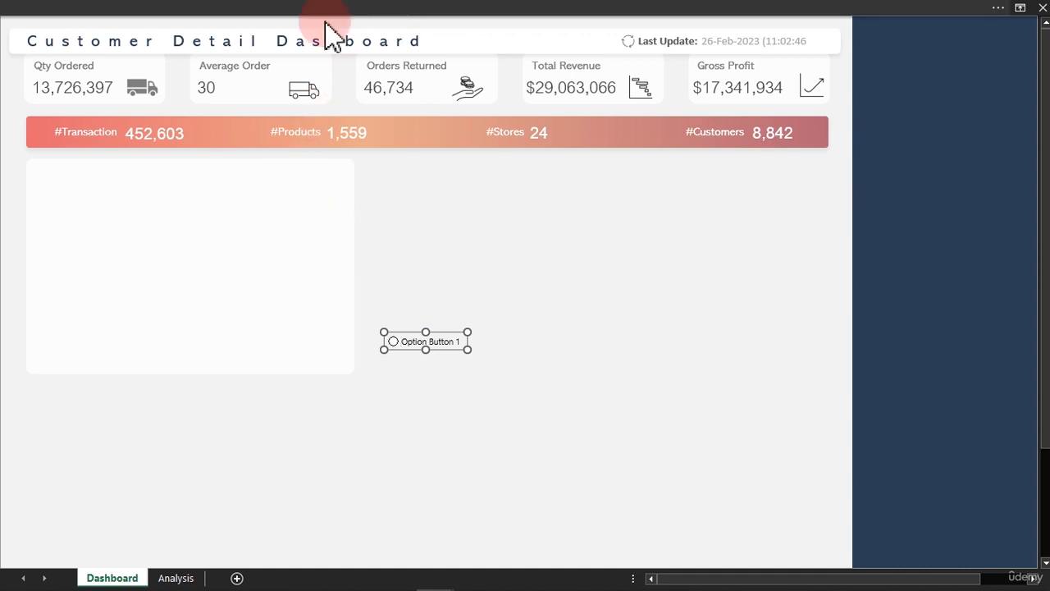
Change the option button's label to Qty Order, after consulting the list headings on the Analysis sheet
left_click(177, 578)
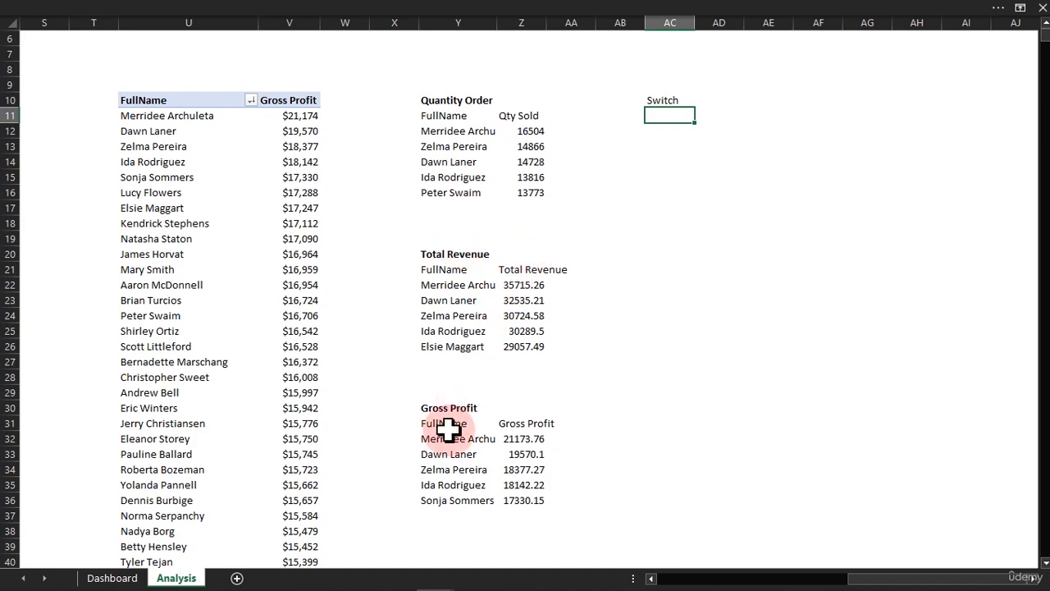
left_click(97, 577)
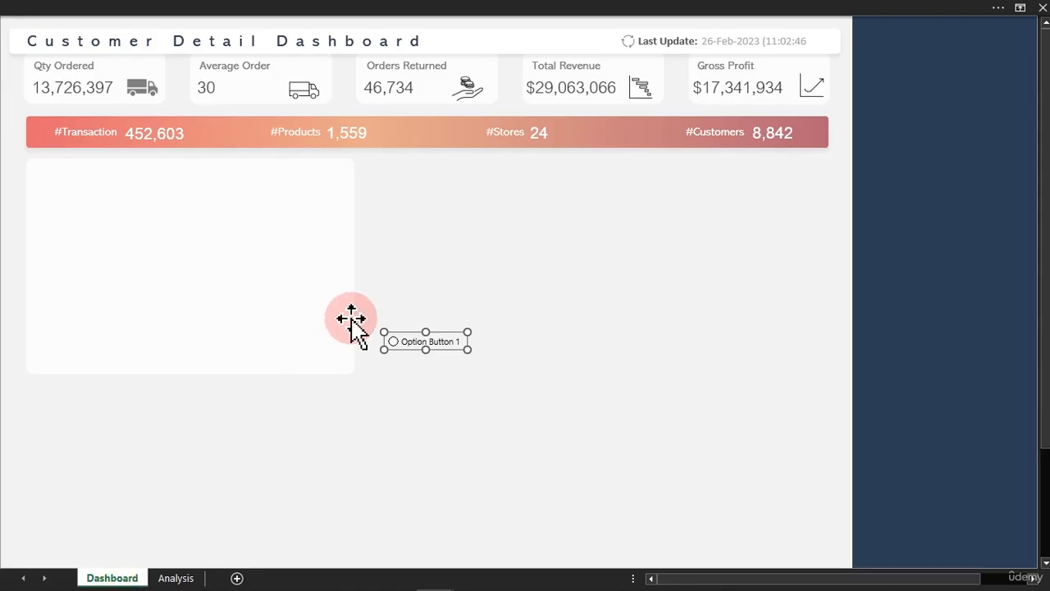
left_click(410, 343)
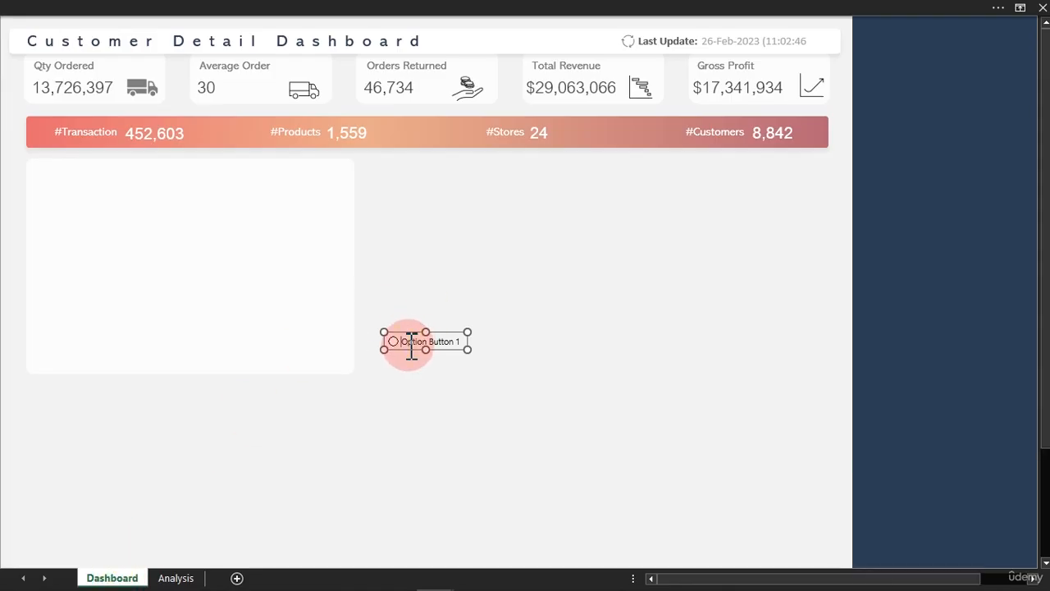
key("Delete")
left_click(439, 391)
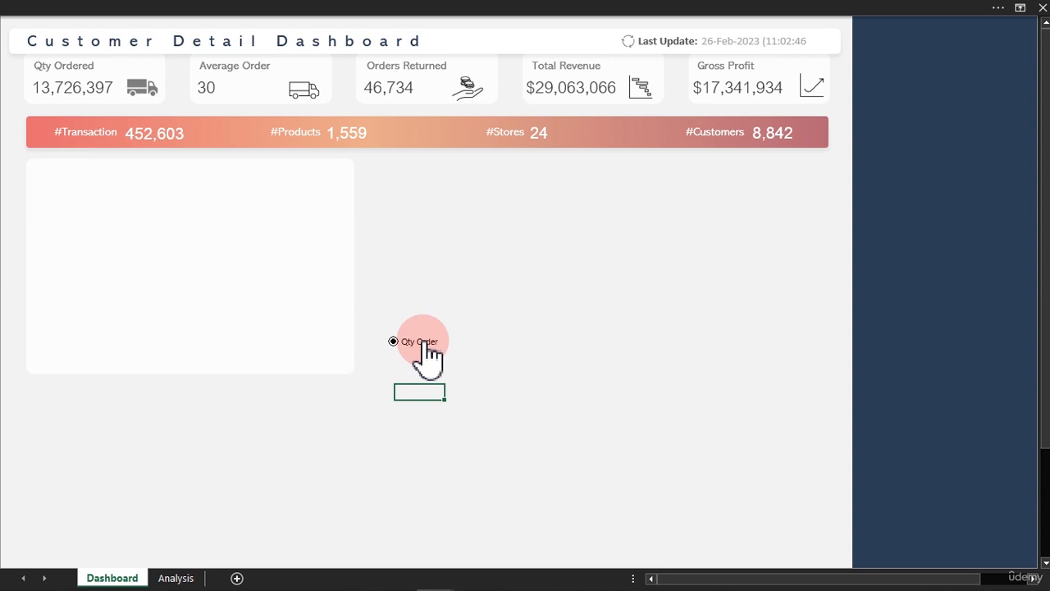
Duplicate the Qty Order option button, place the copy below it and relabel the copy Total Revenue
left_click(426, 341, "ctrl")
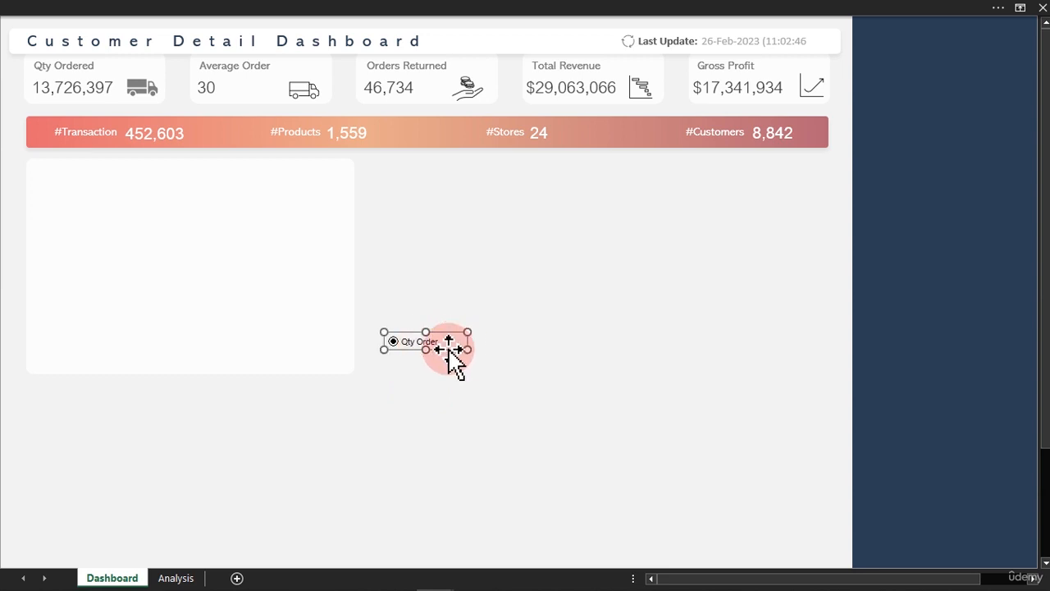
key("ctrl+d")
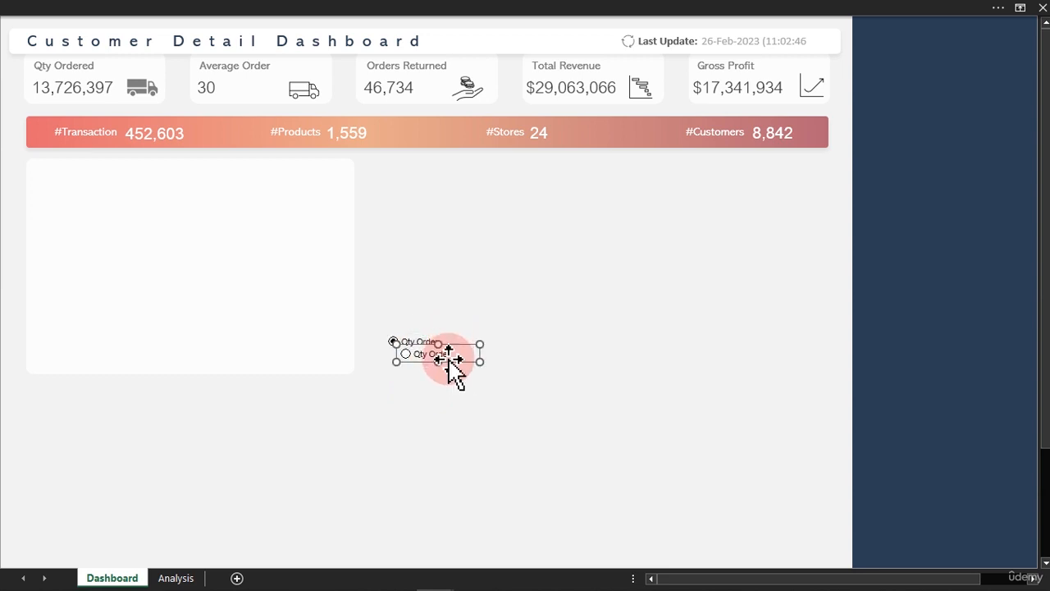
left_click_drag(448, 361, 442, 387)
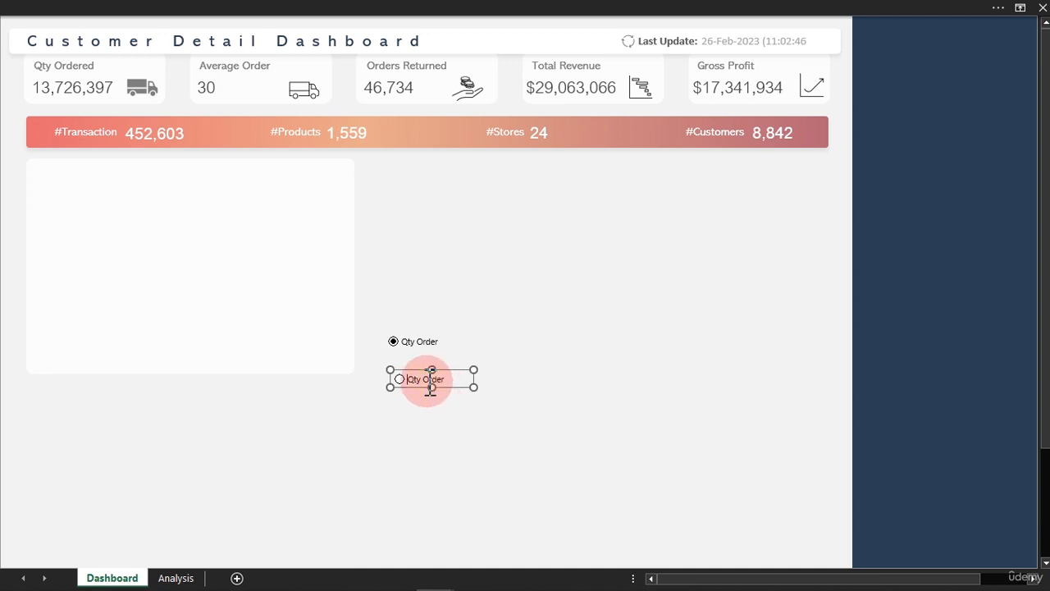
key("Delete")
key("Delete")
left_click(440, 420)
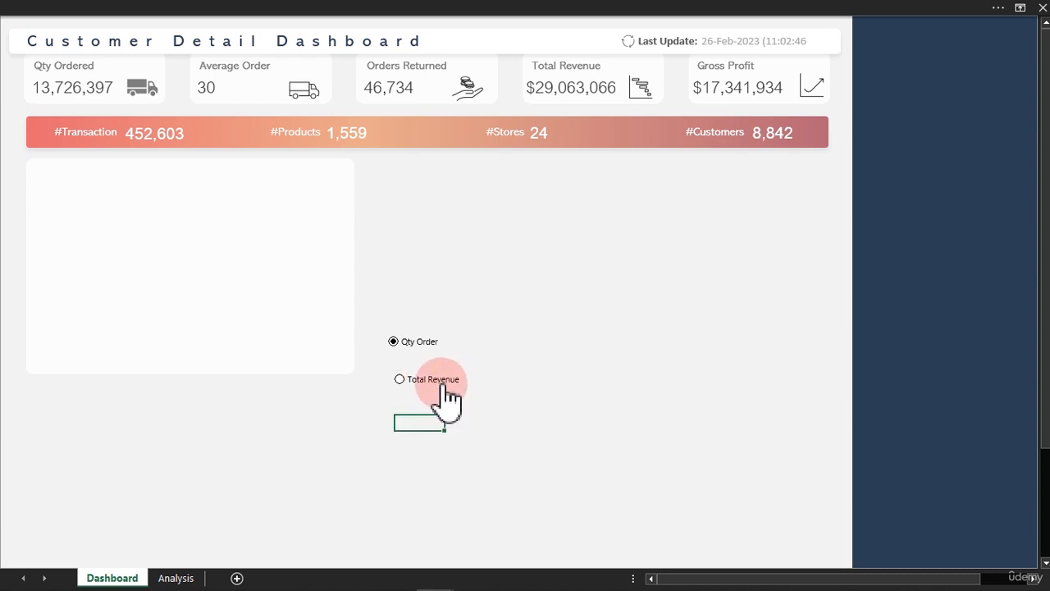
Duplicate the Total Revenue option button, place the copy below it and relabel the copy Gross Profit
left_click(444, 384, "ctrl")
key("ctrl+d")
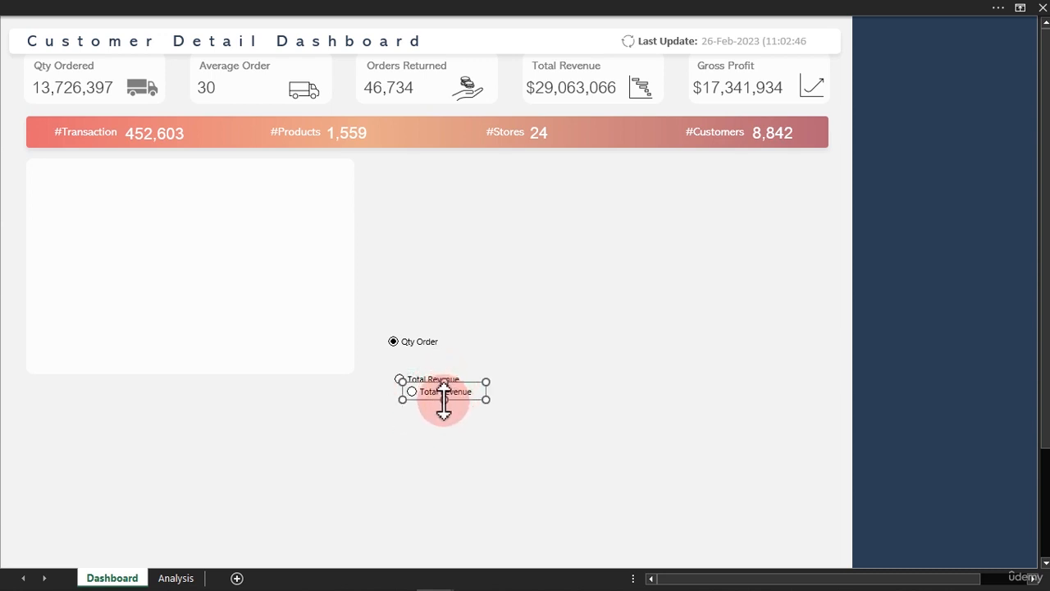
left_click_drag(450, 404, 440, 432)
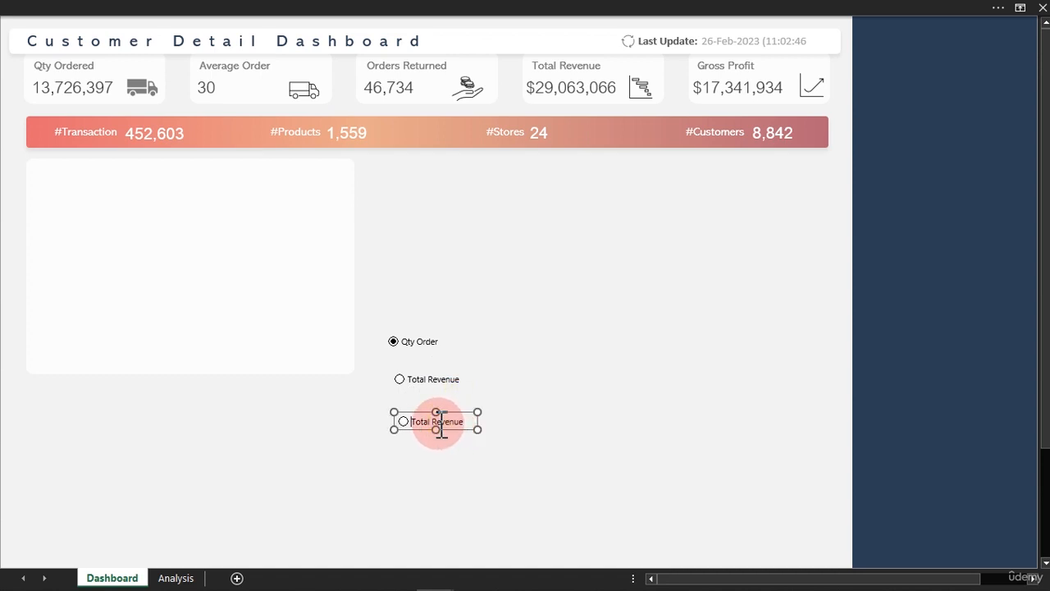
left_click(442, 424)
left_click(488, 449)
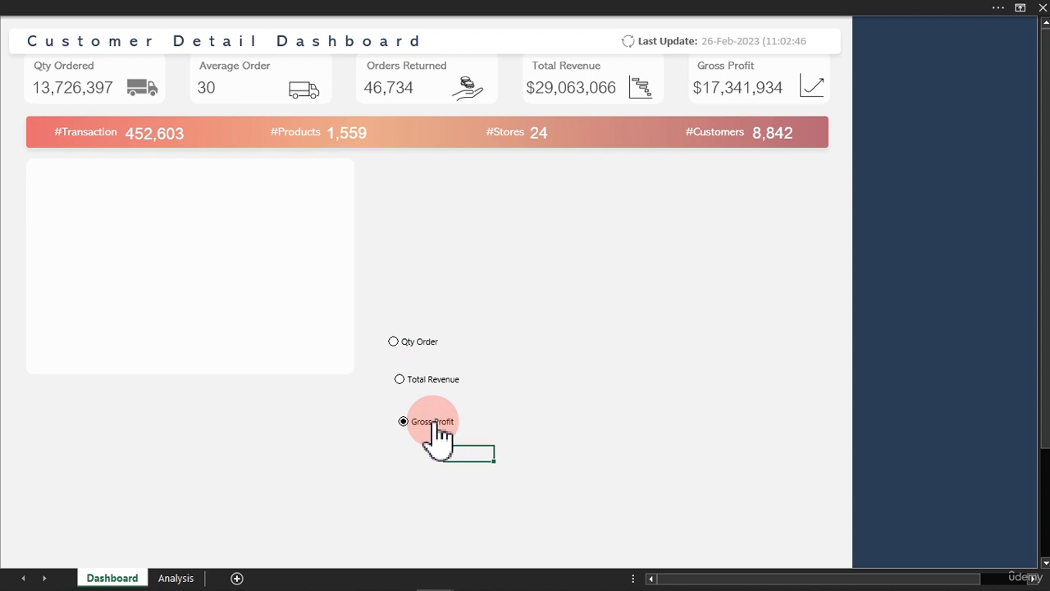
Open the Qty Order option button's format settings and review its other property pages, including object positioning and alternative text
left_click(424, 350)
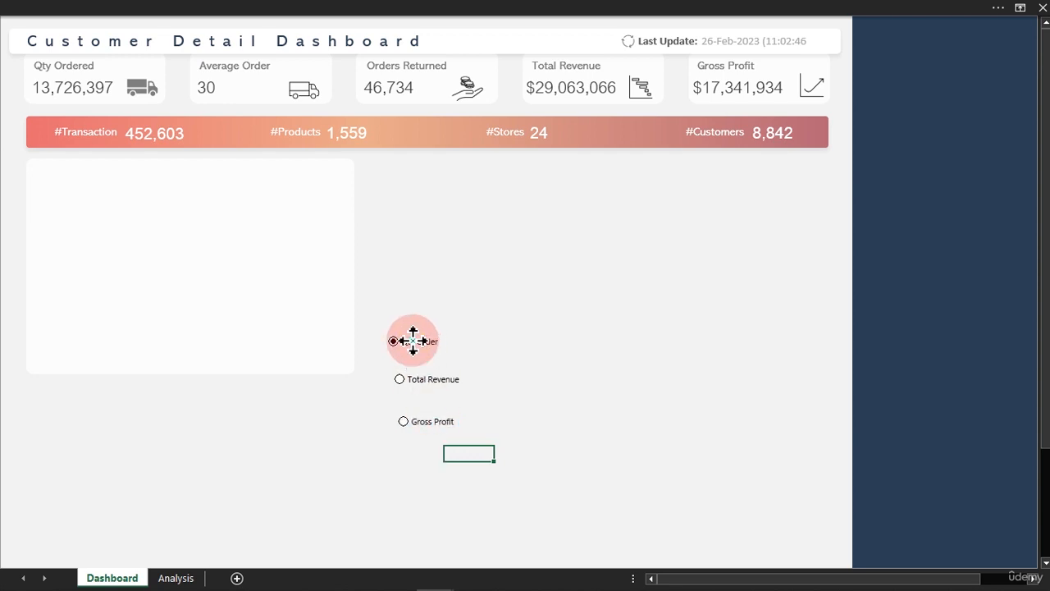
right_click(414, 342)
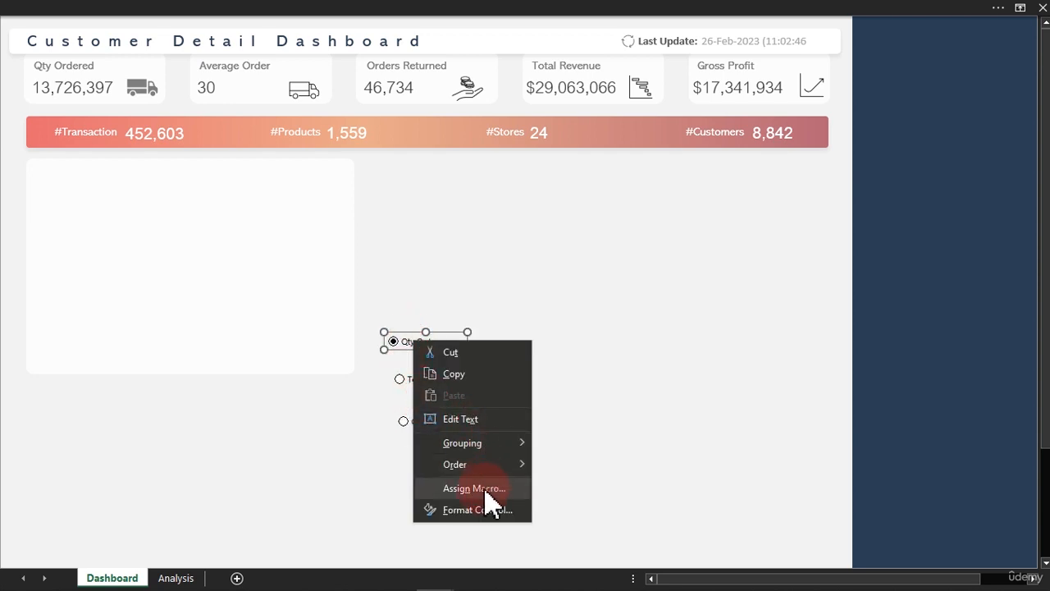
left_click(469, 510)
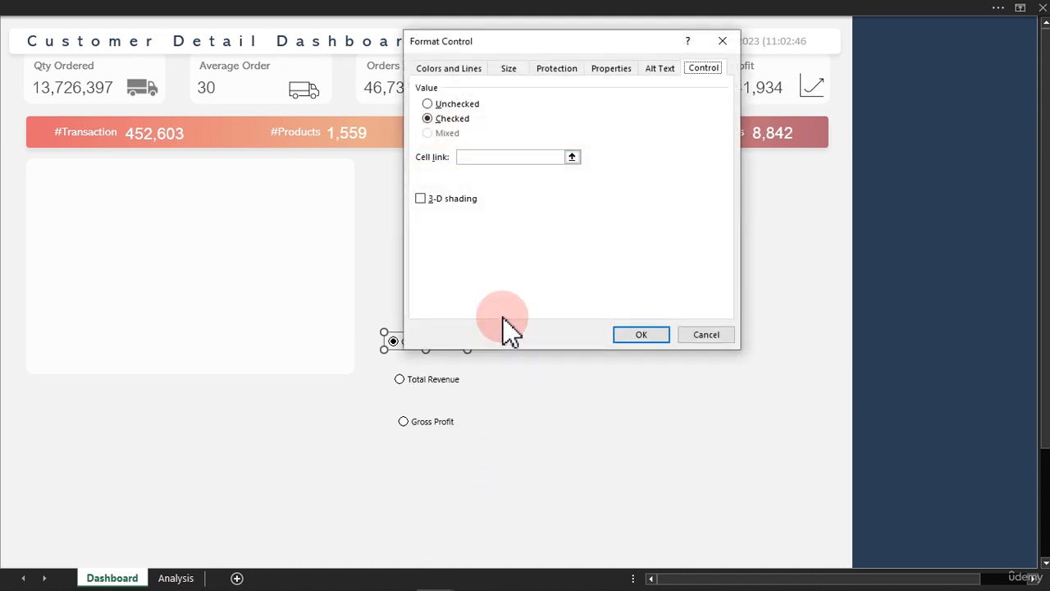
left_click(459, 71)
left_click(509, 70)
left_click(551, 72)
left_click(611, 72)
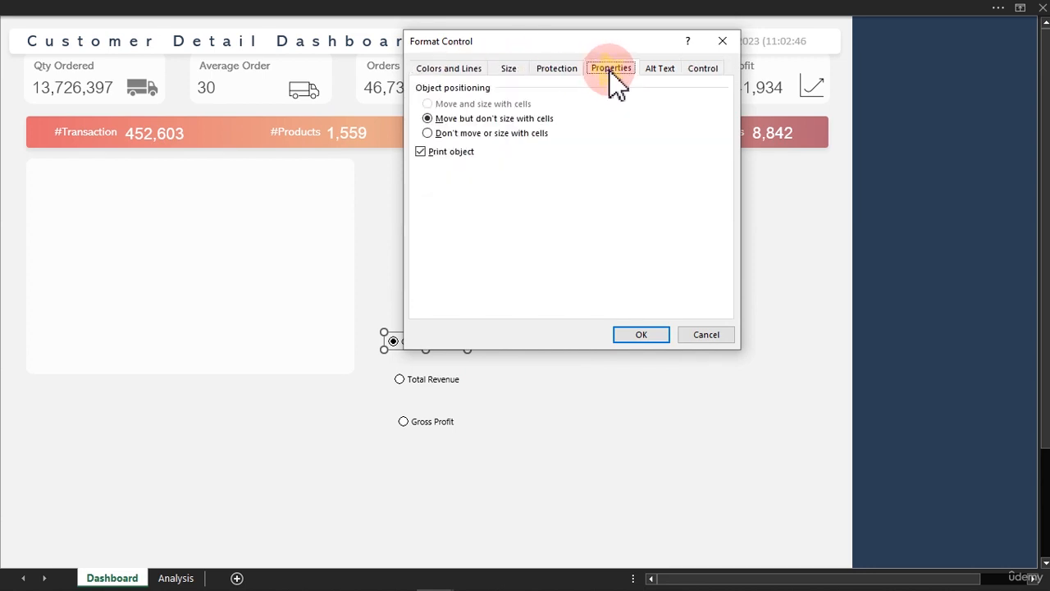
left_click(666, 76)
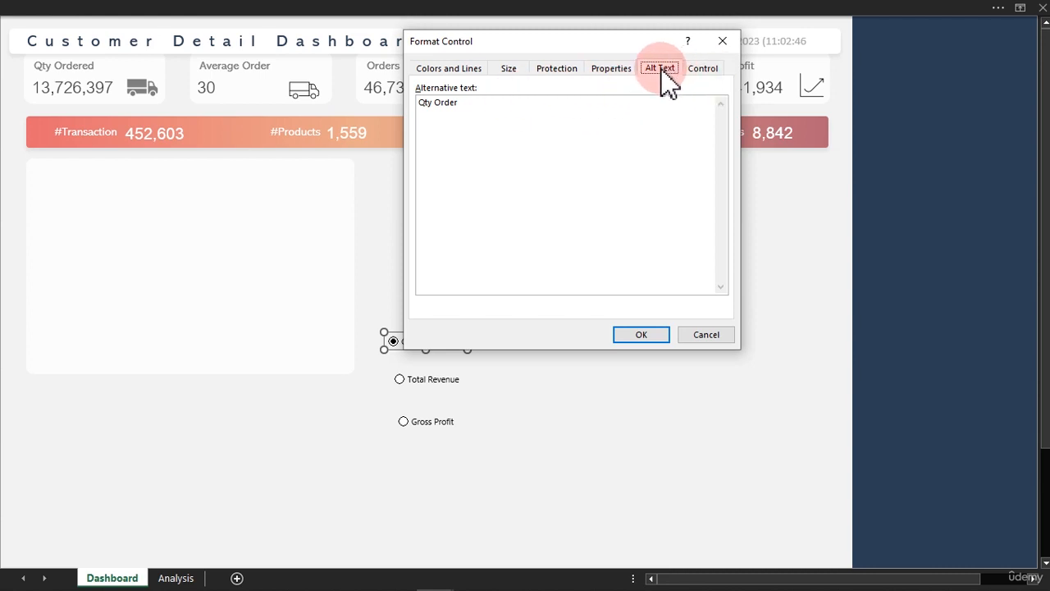
left_click(453, 105)
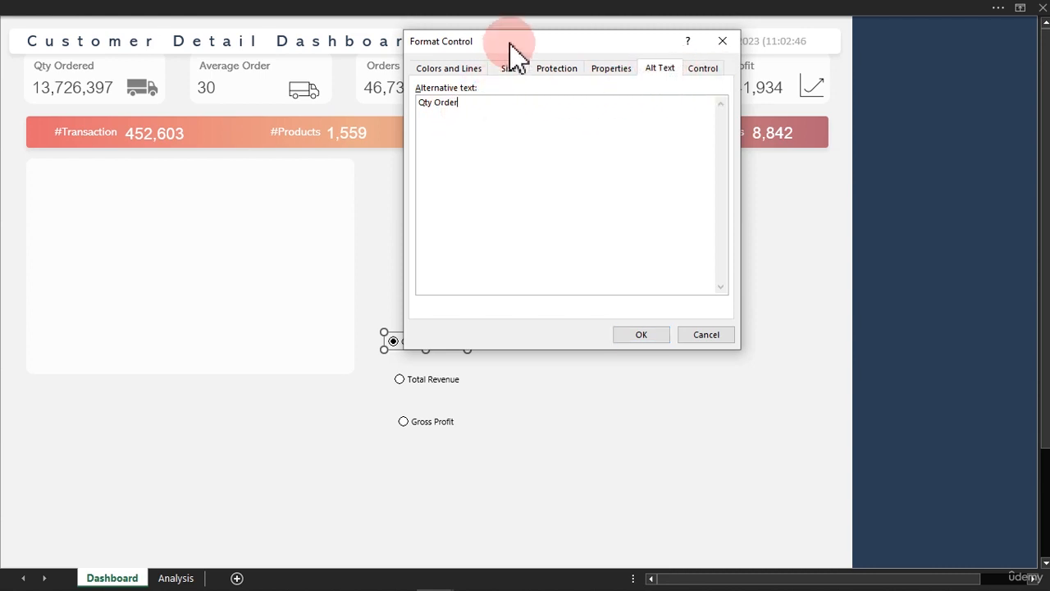
left_click_drag(509, 47, 607, 57)
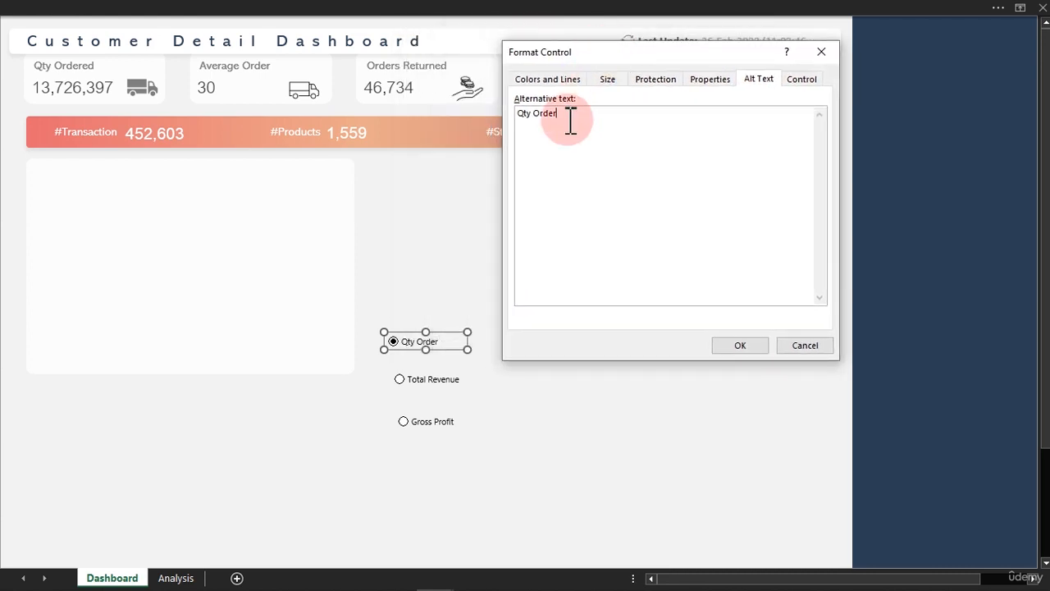
Link the Qty Order option button to cell AC9 on the Analysis sheet, just above the Switch heading
left_click(798, 79)
left_click(648, 168)
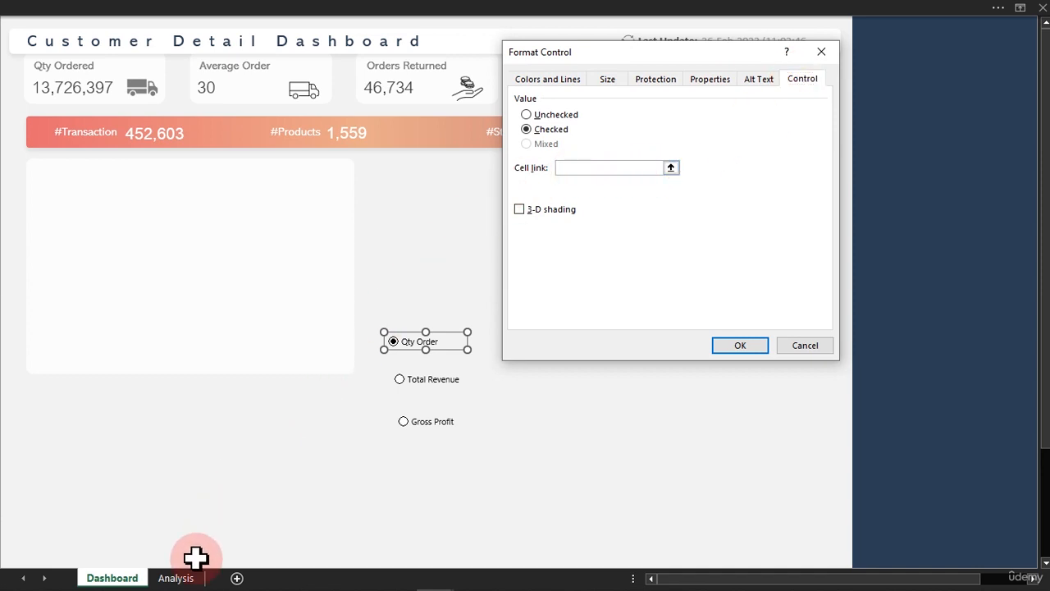
left_click(180, 578)
left_click_drag(704, 70, 385, 184)
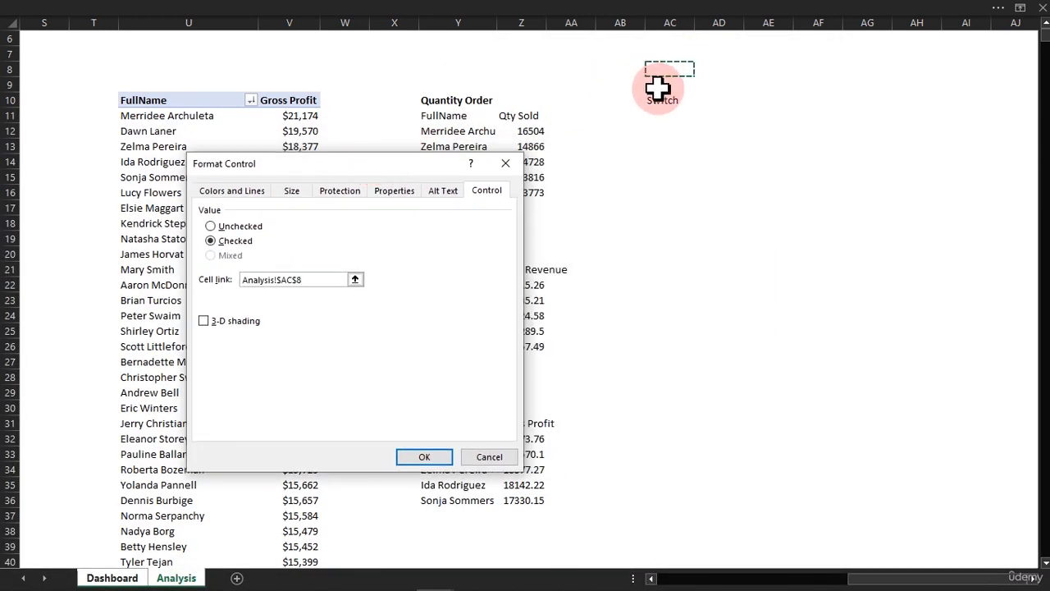
left_click(424, 457)
left_click(525, 359)
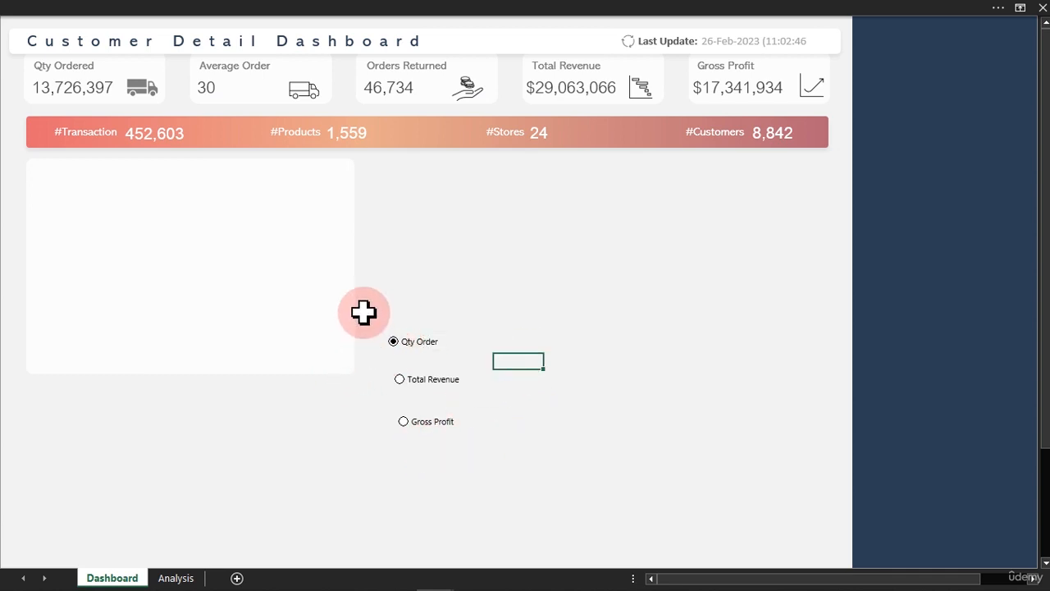
Test the cell link by choosing Total Revenue and Gross Profit in turn on the Dashboard, checking Analysis cell AC9 for each option
left_click(179, 576)
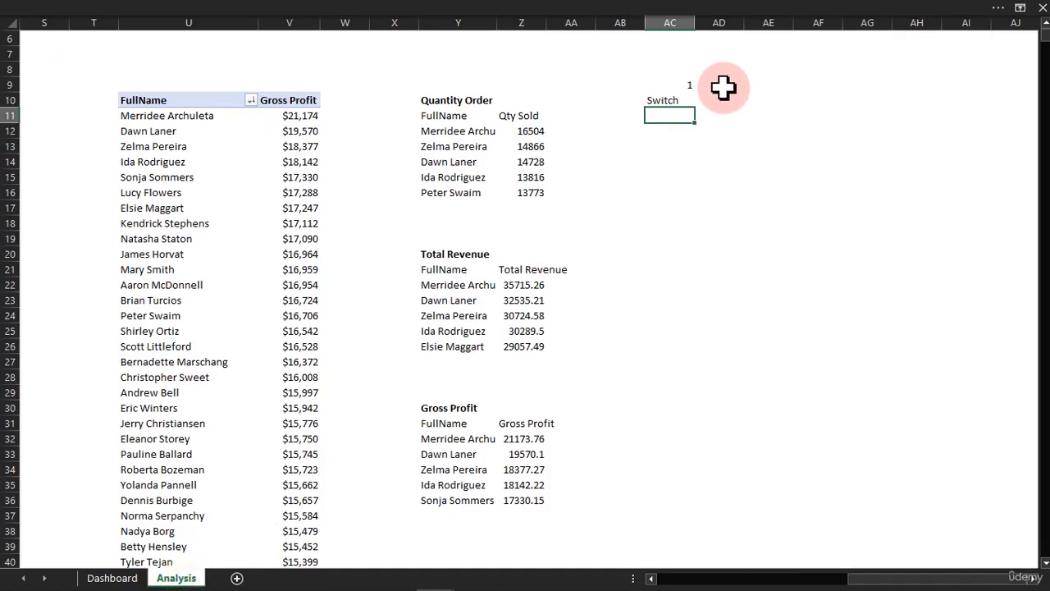
left_click(119, 576)
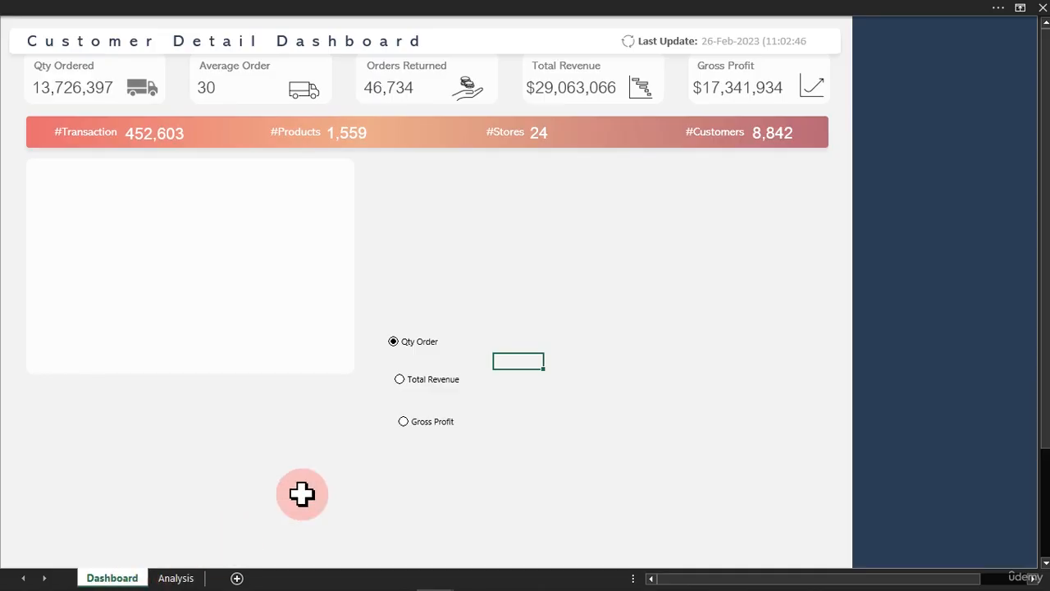
left_click(401, 381)
left_click(181, 576)
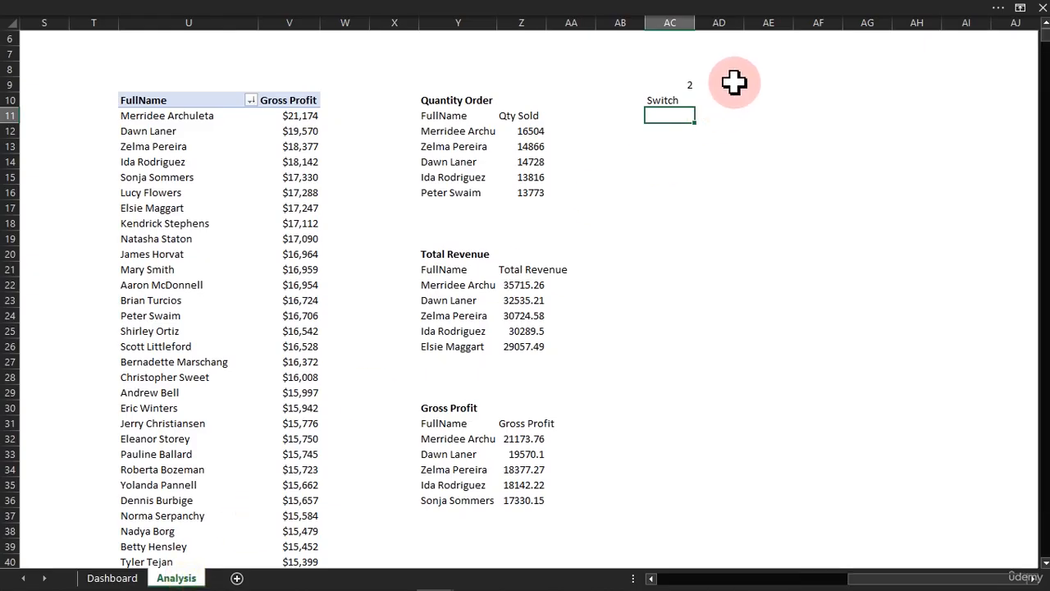
left_click(117, 576)
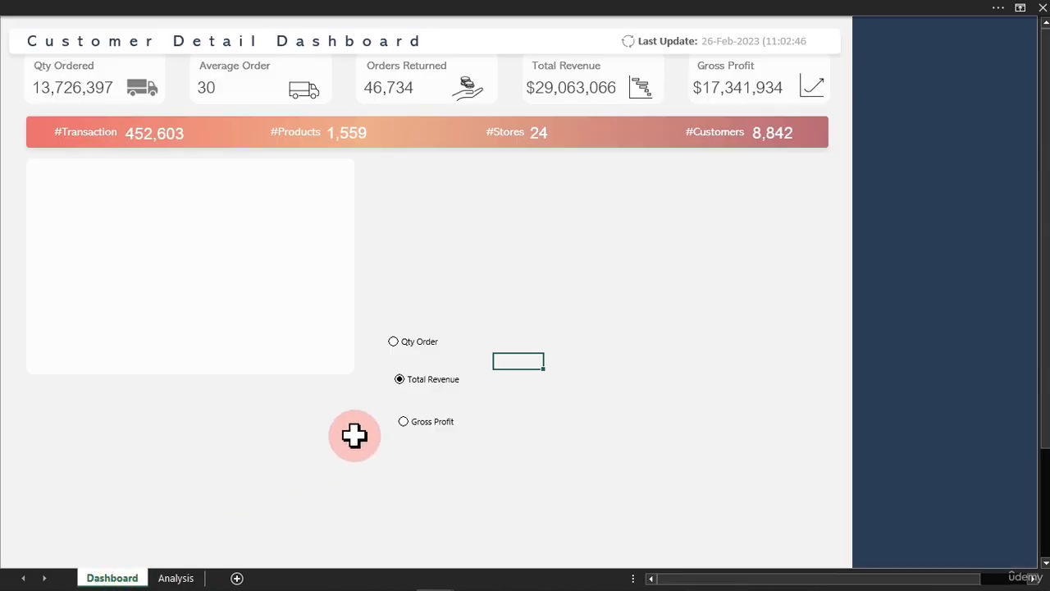
left_click(406, 422)
left_click(178, 578)
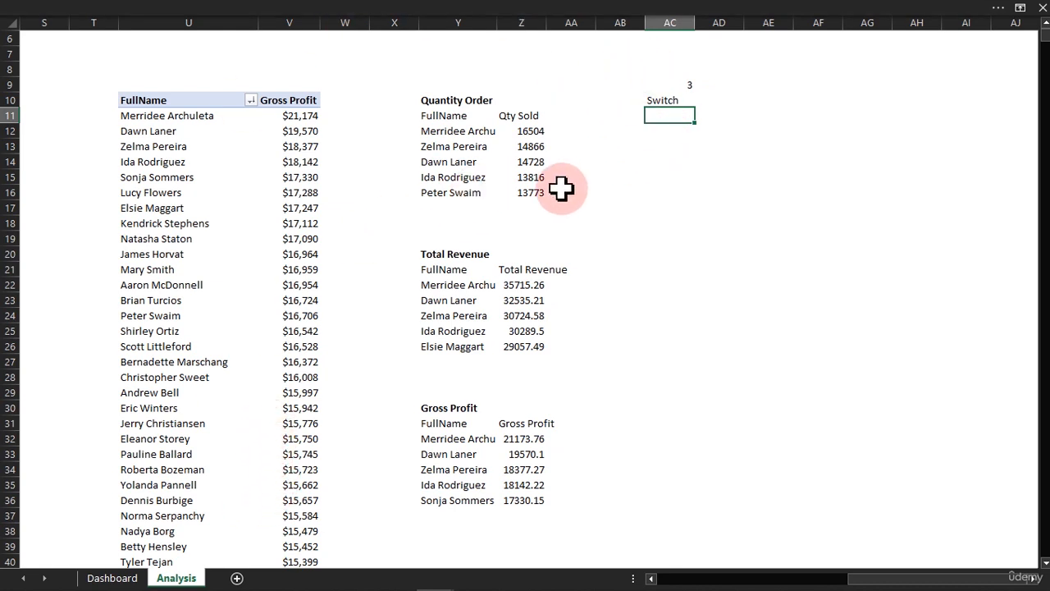
Enter the formula =IF(AC9=1,Y11) in cell AC12 of the Analysis sheet, below the Switch heading
left_click(661, 131)
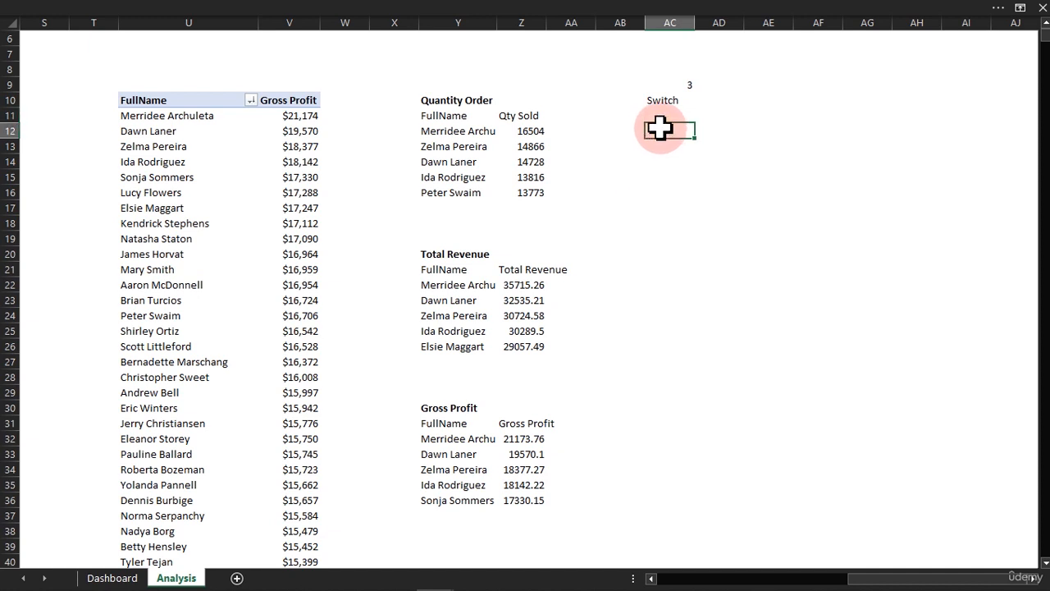
type("=IF(")
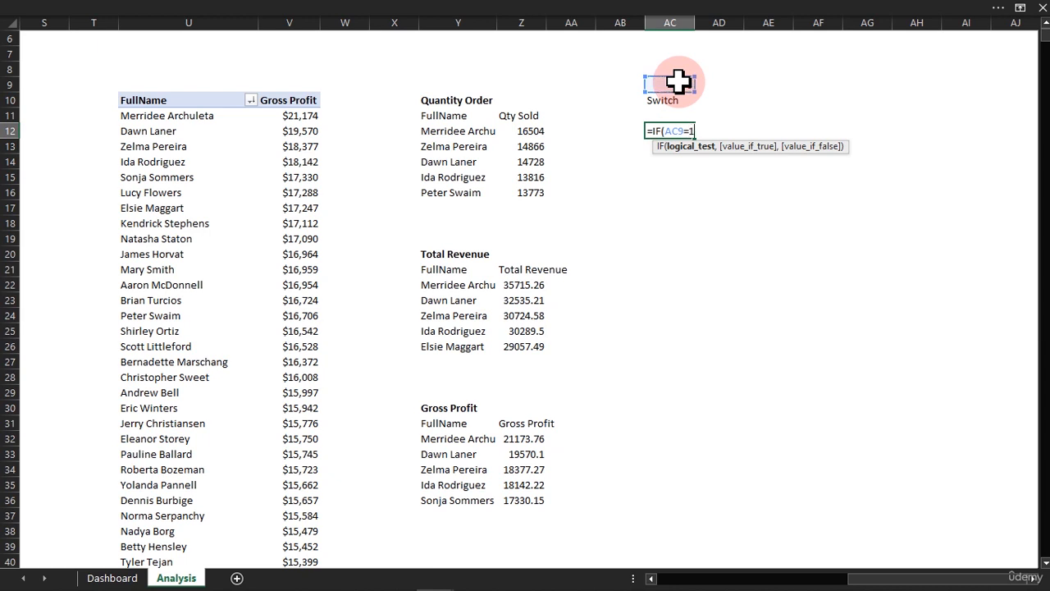
type("=1,")
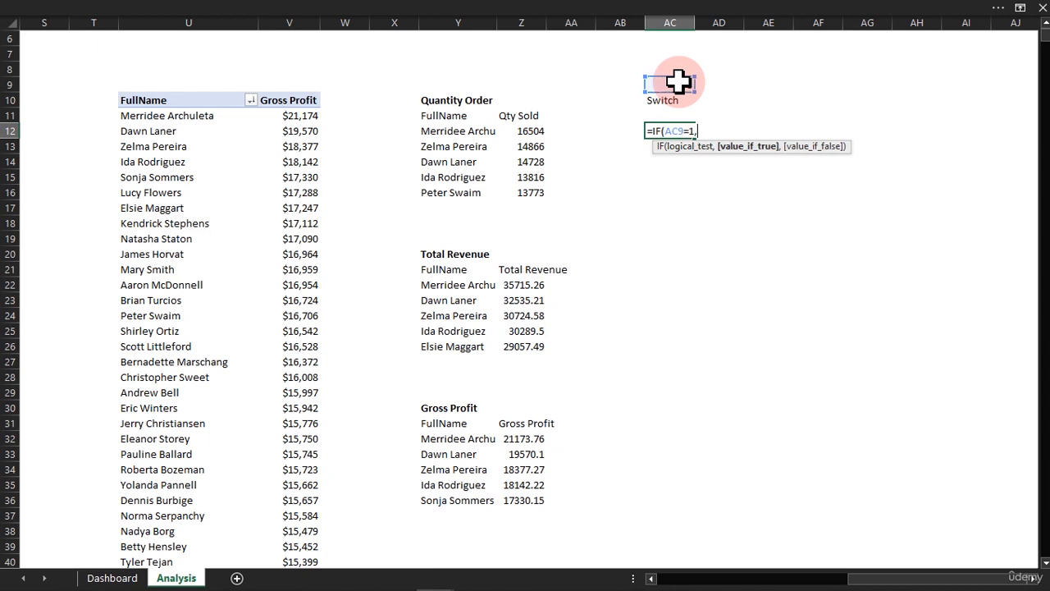
left_click(457, 110)
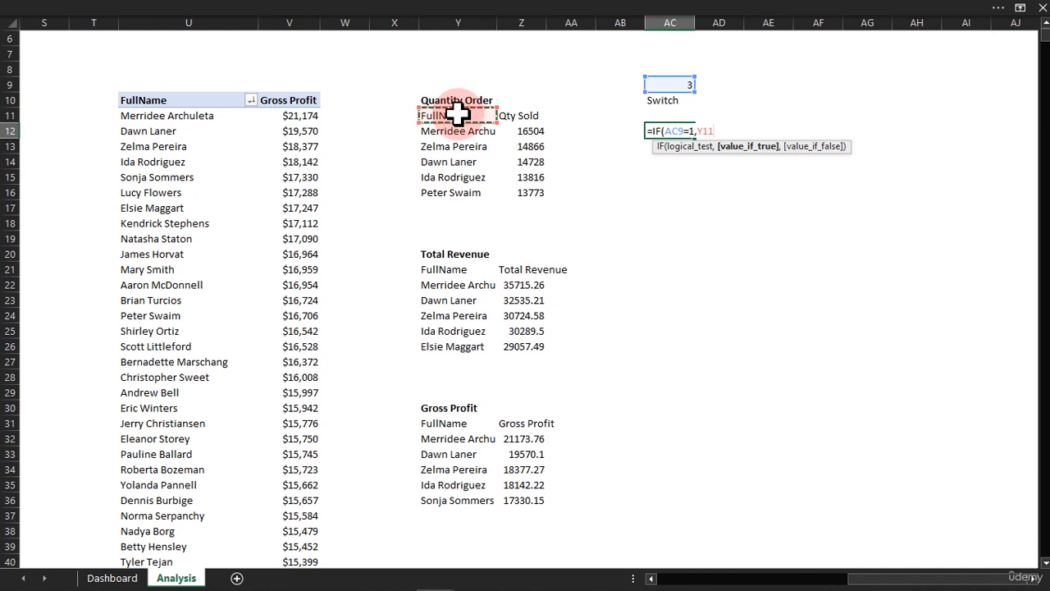
key("Return")
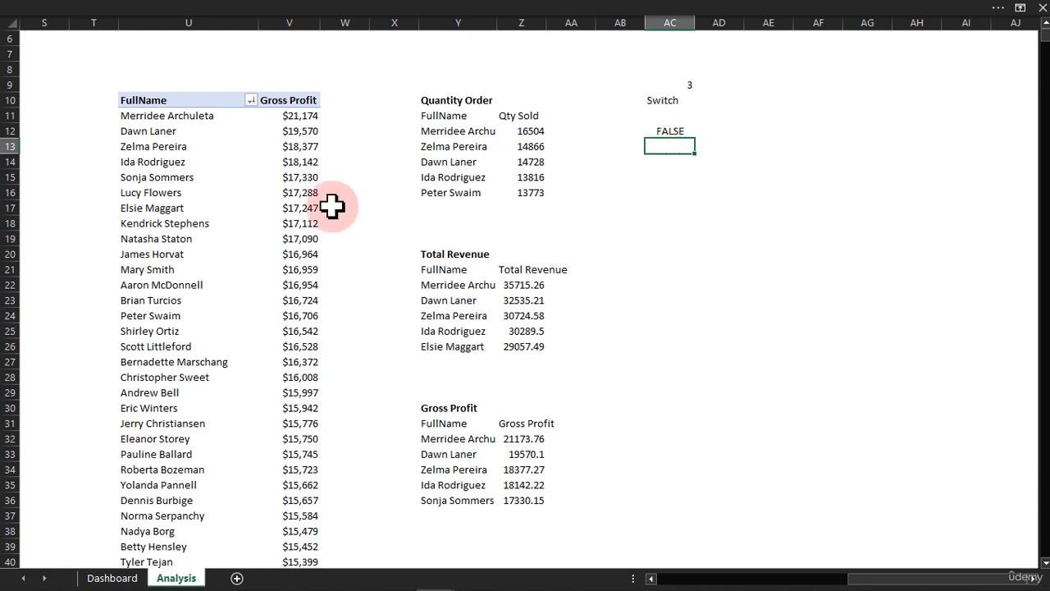
Choose the Qty Order option on the Dashboard and fill the AC12 formula on the Analysis sheet down to AC16
left_click(127, 579)
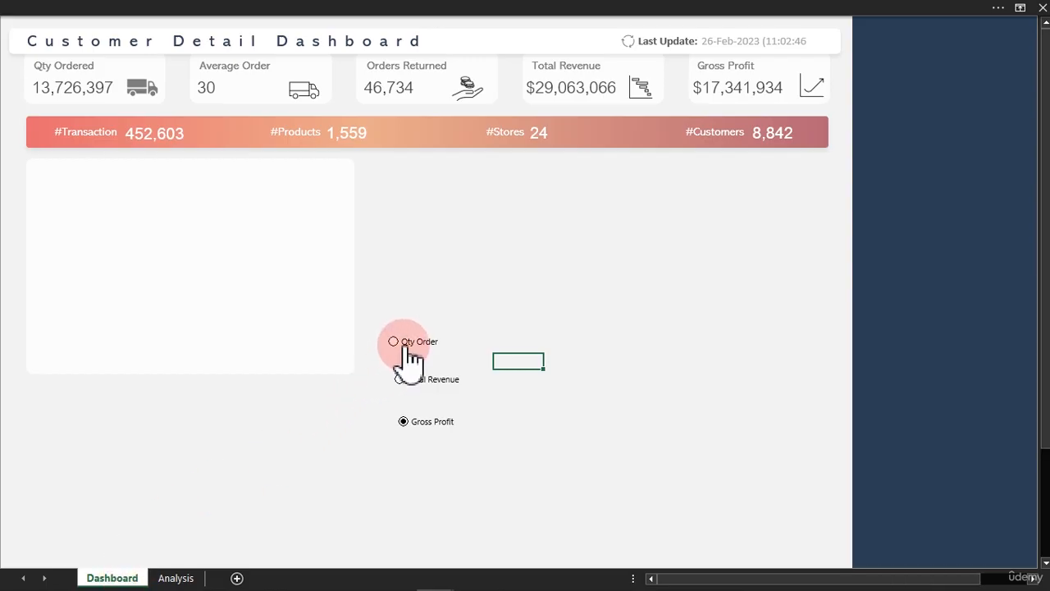
left_click(180, 576)
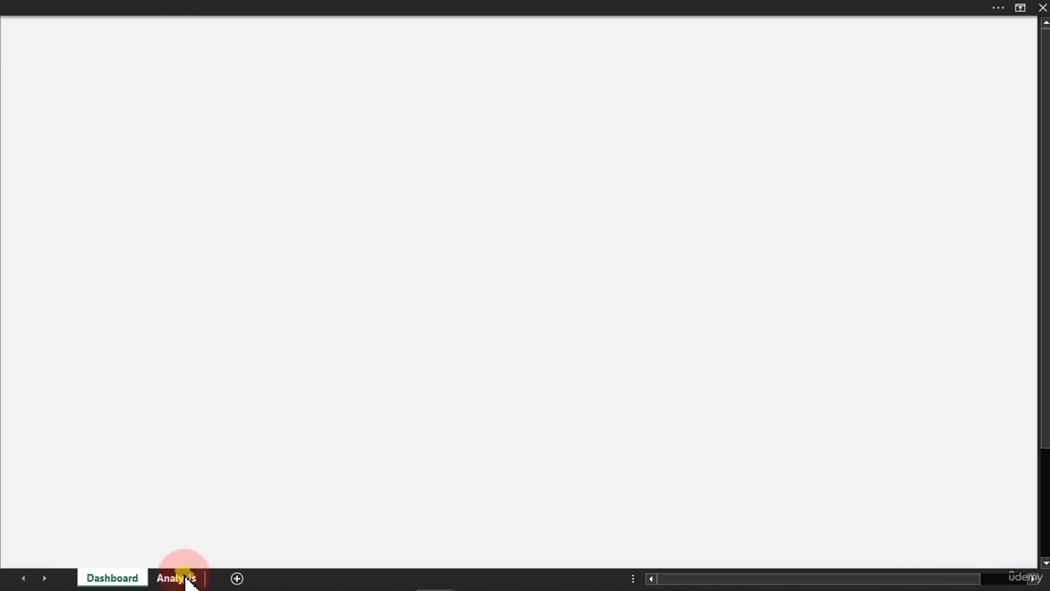
left_click(662, 130)
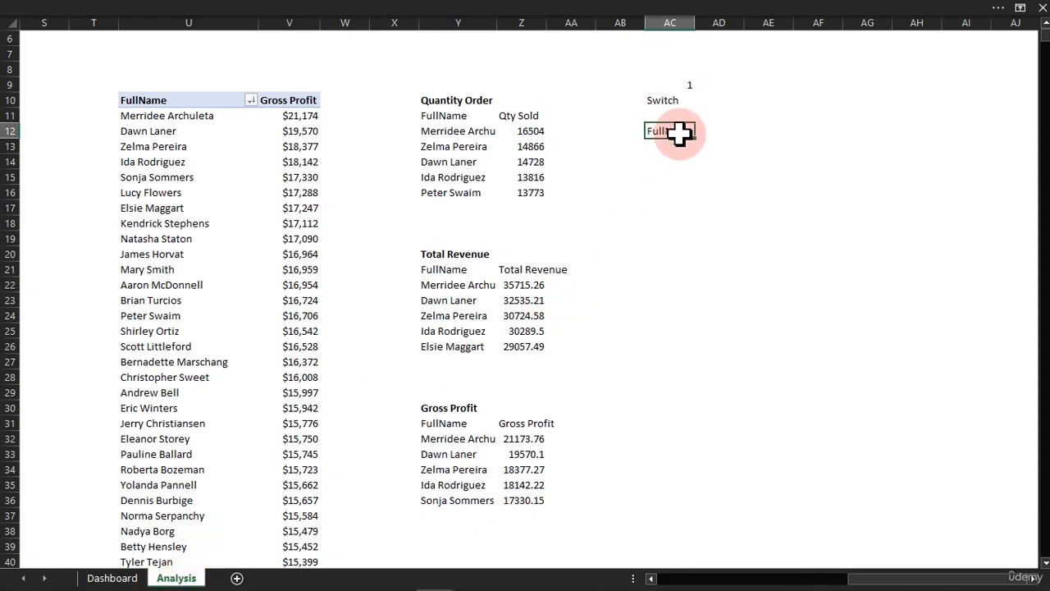
left_click_drag(695, 138, 699, 200)
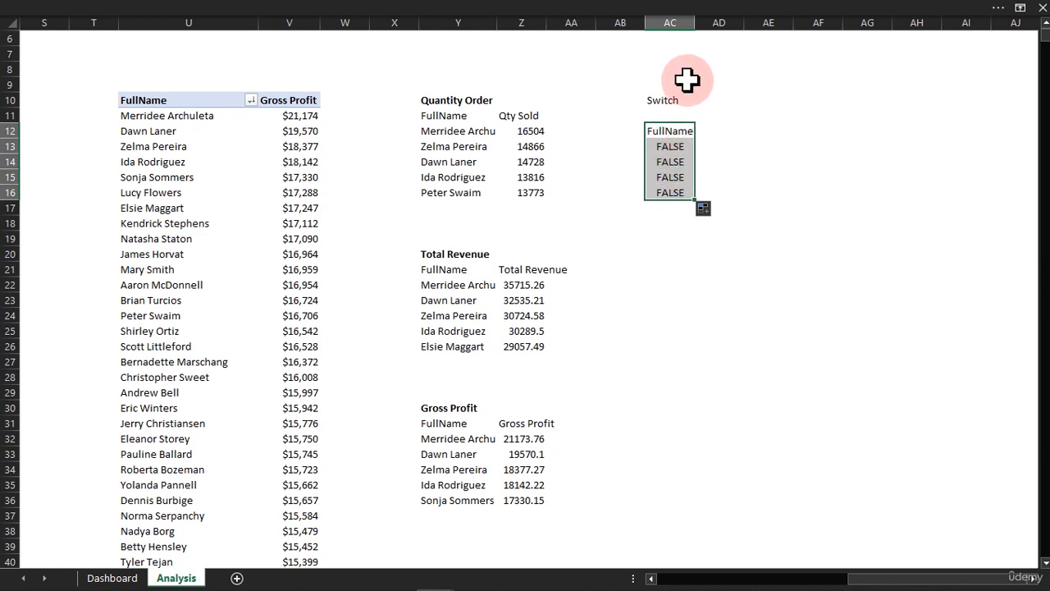
Inspect the copied formulas in column AC and the original in AC12 to see which switch cell each one references
double_click(669, 191)
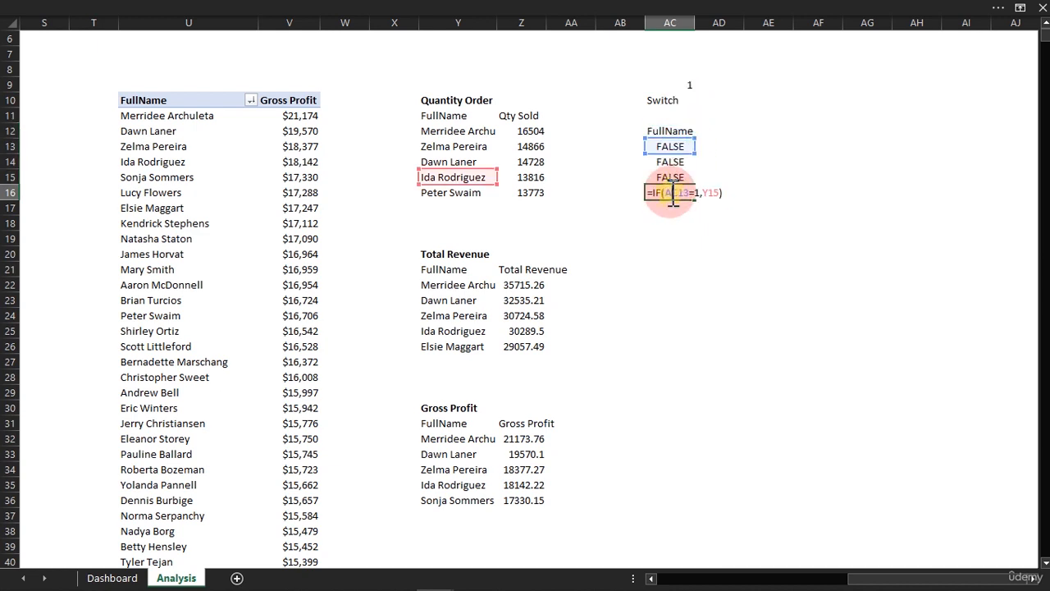
key("Escape")
left_click(675, 147)
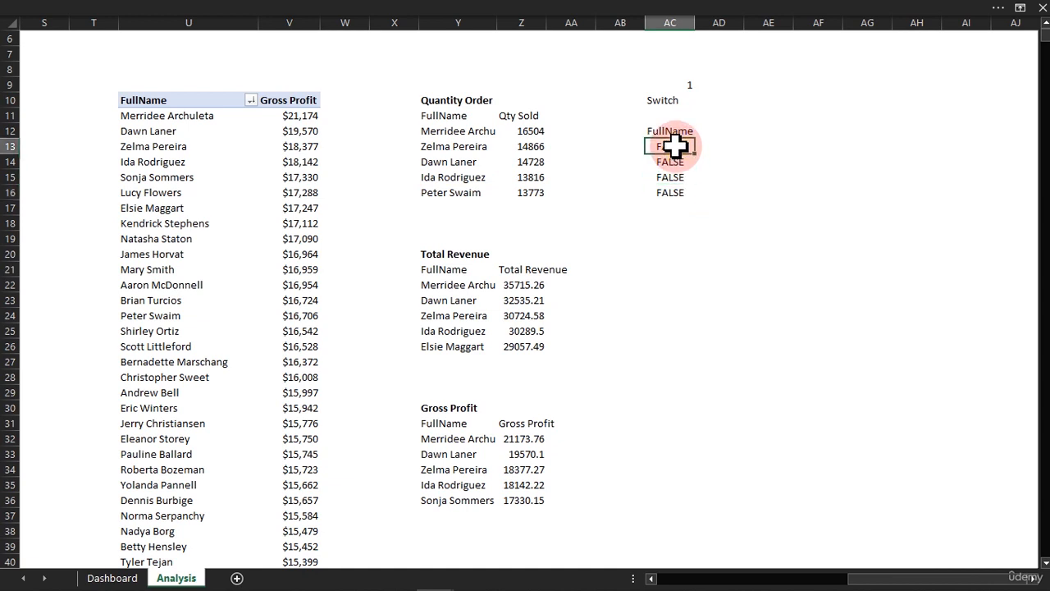
double_click(677, 147)
key("Escape")
double_click(669, 161)
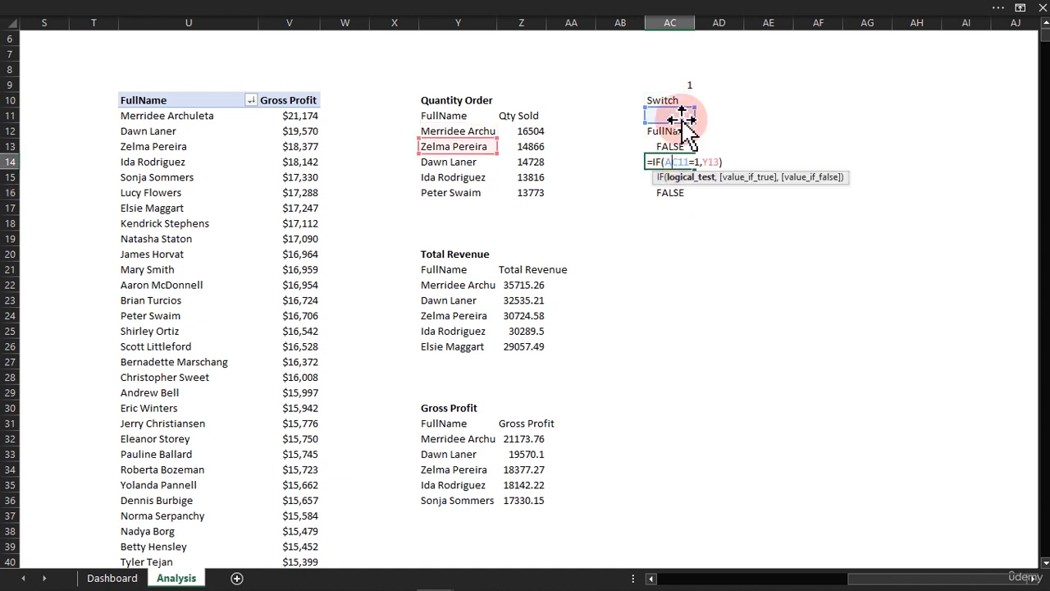
key("Escape")
left_click(680, 131)
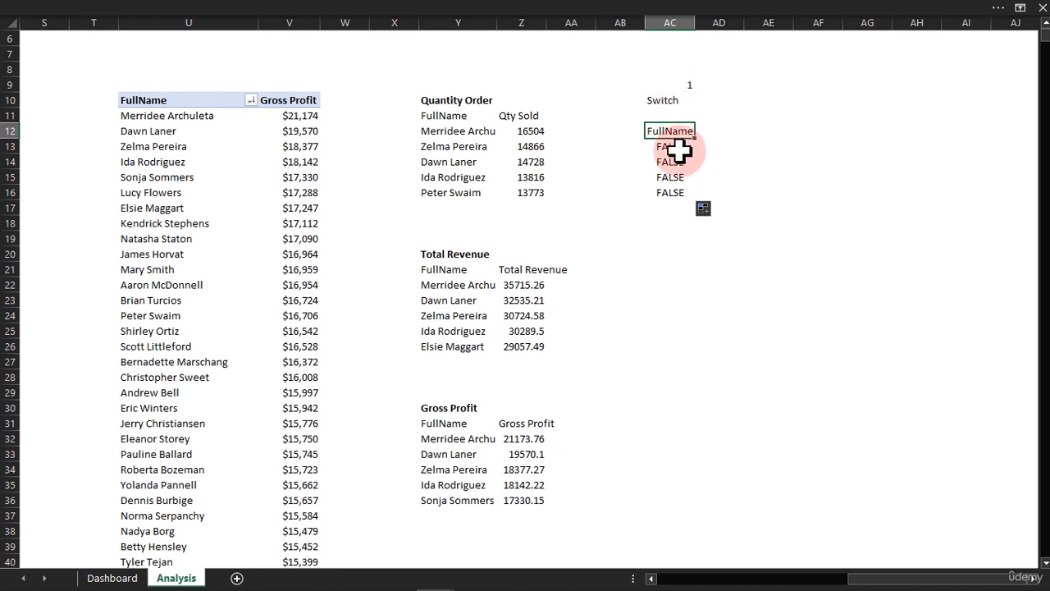
double_click(683, 130)
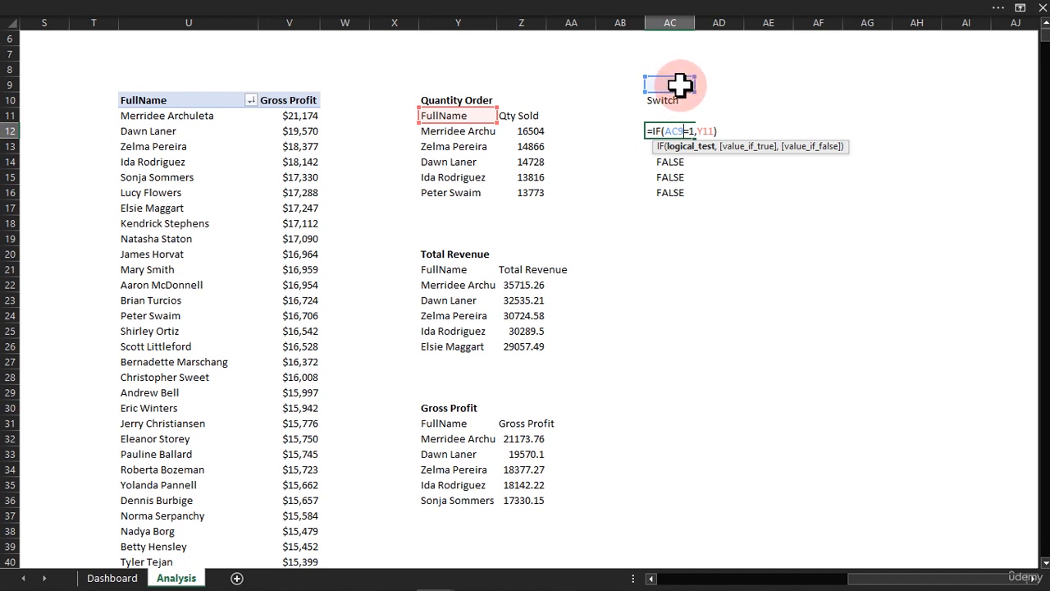
key("ctrl+Return")
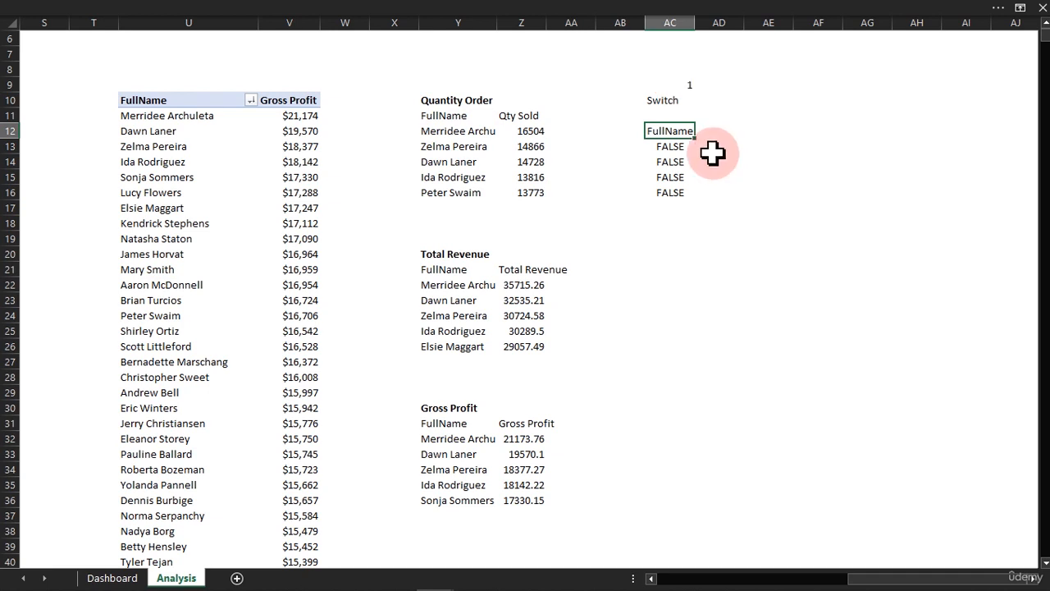
Make the switch cell reference in AC12 absolute so the formula reads =IF($AC$9=1,Y11)
left_click(669, 130)
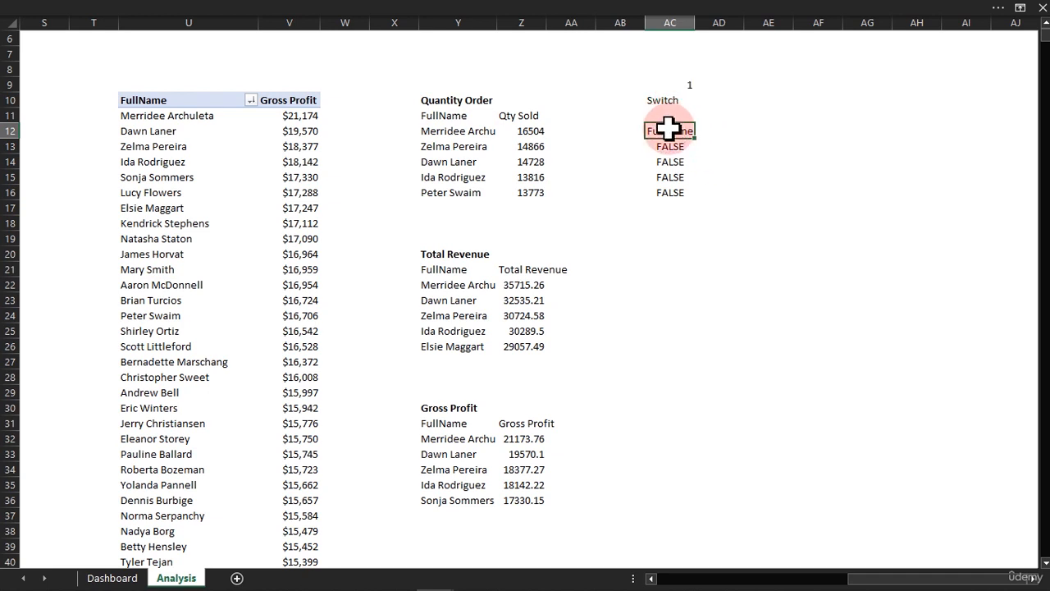
double_click(669, 131)
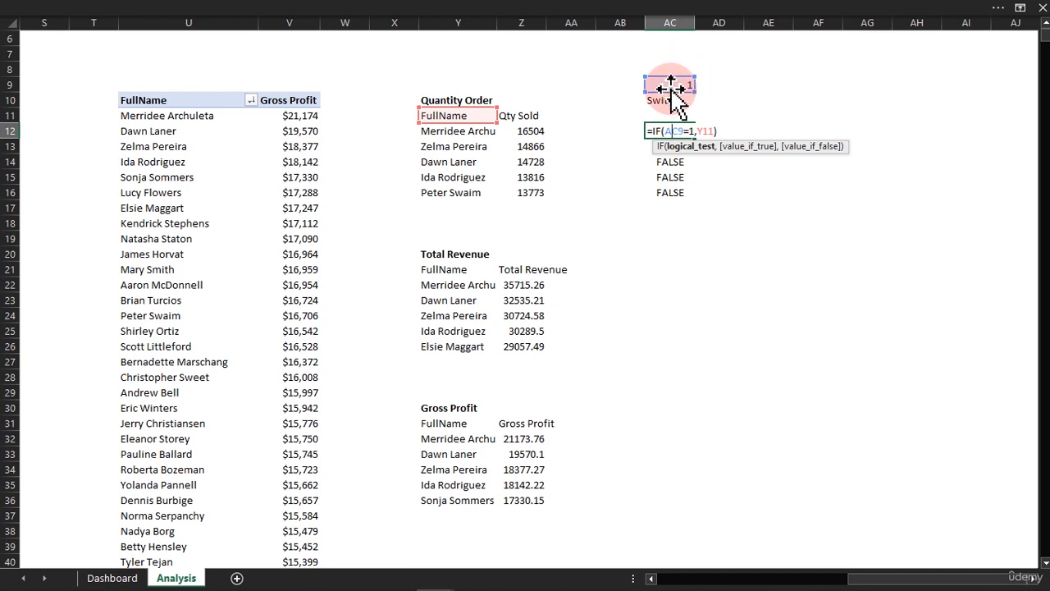
left_click(684, 129)
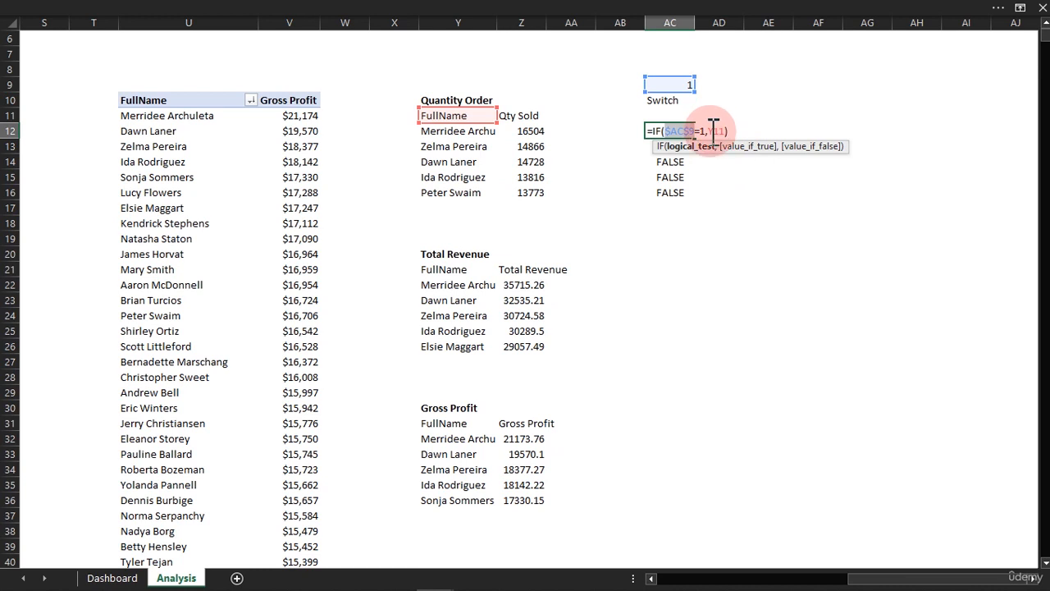
key("Return")
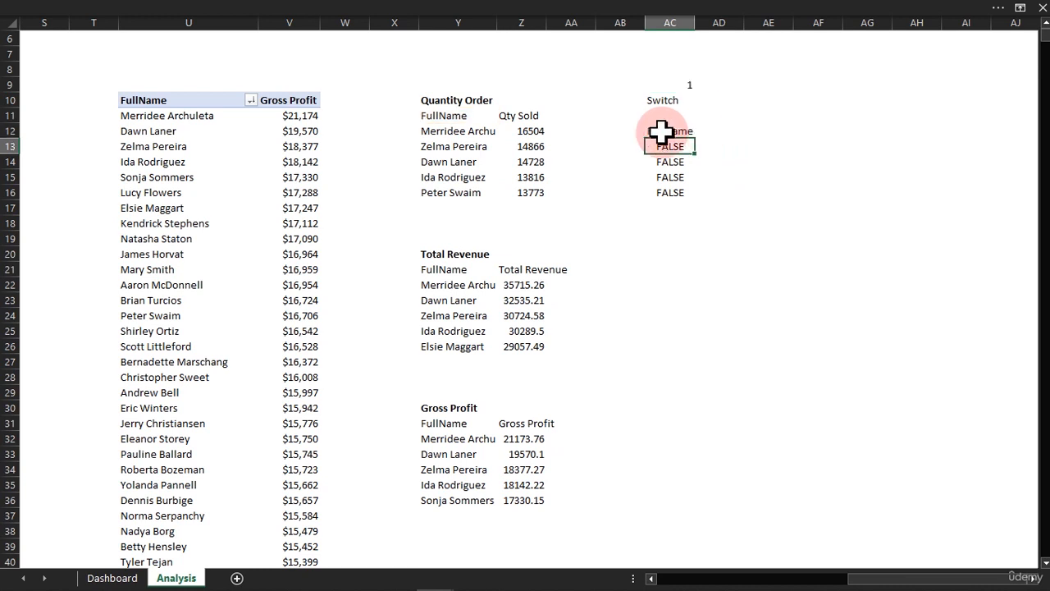
Fill the corrected formula in AC12 down to AC16
left_click(676, 134)
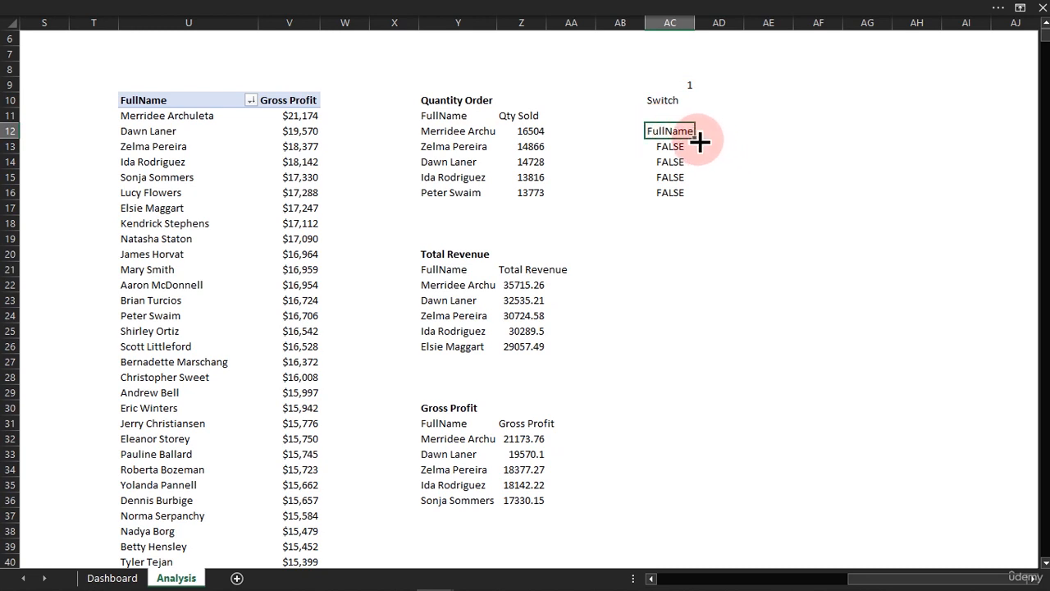
double_click(697, 138)
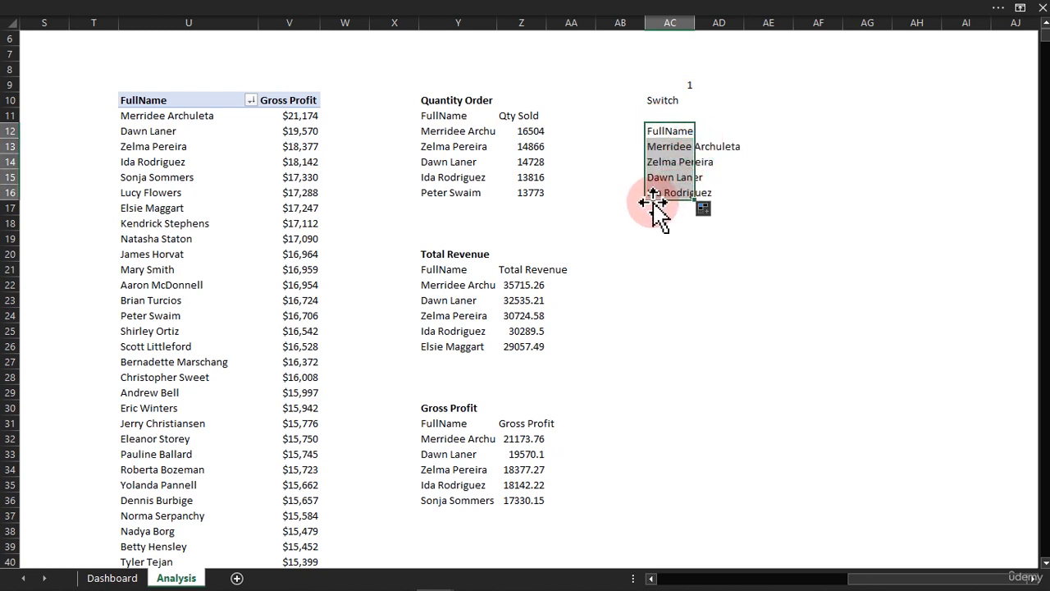
Move the formula list up to AC11:AC15 and the switch value with its Switch heading to AC8:AC9, in bold
left_click_drag(694, 141, 672, 137)
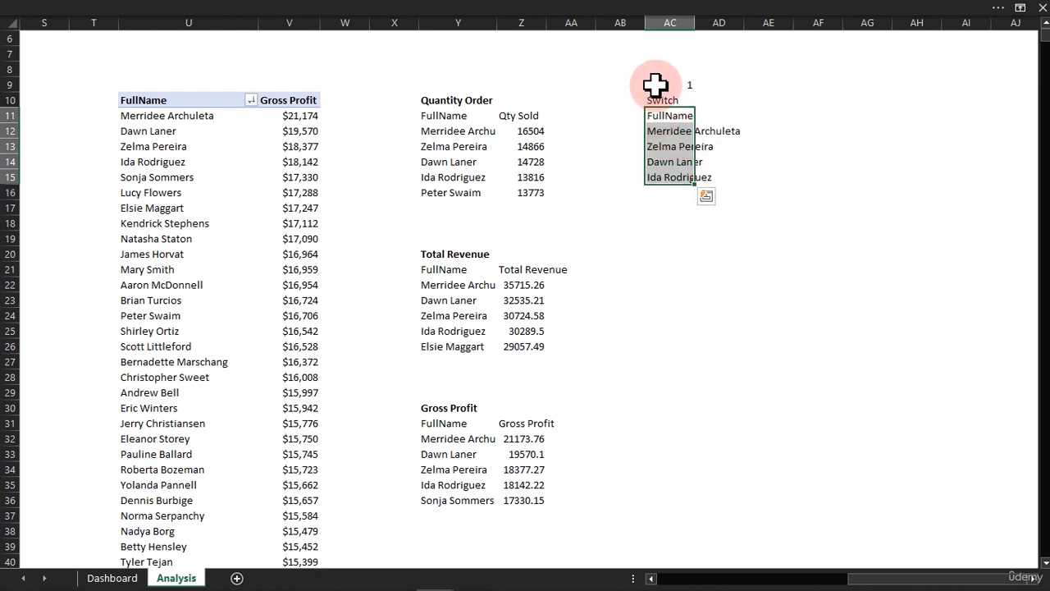
left_click_drag(663, 87, 684, 85)
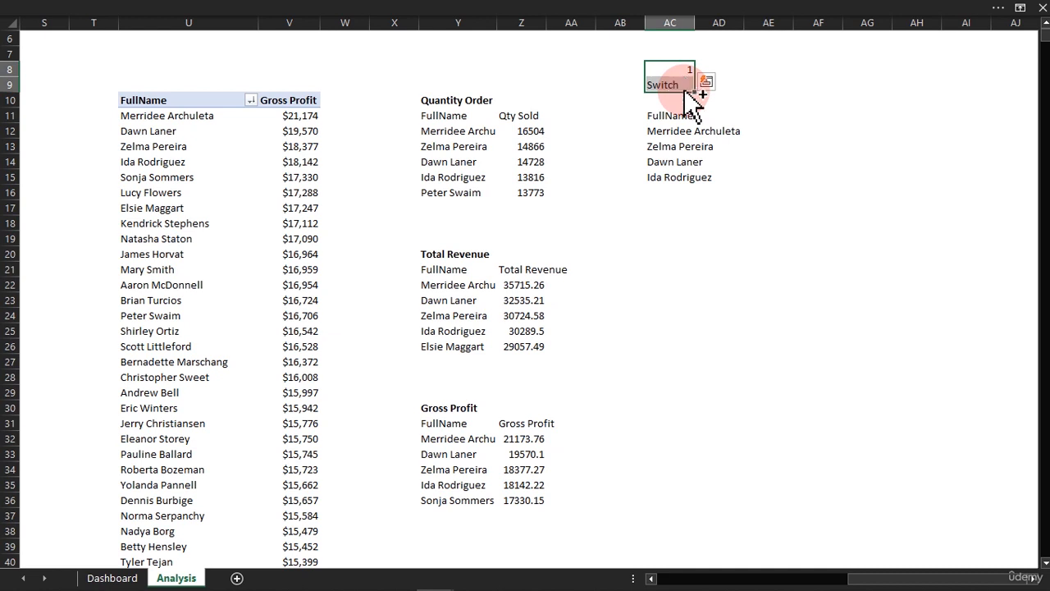
left_click(517, 113)
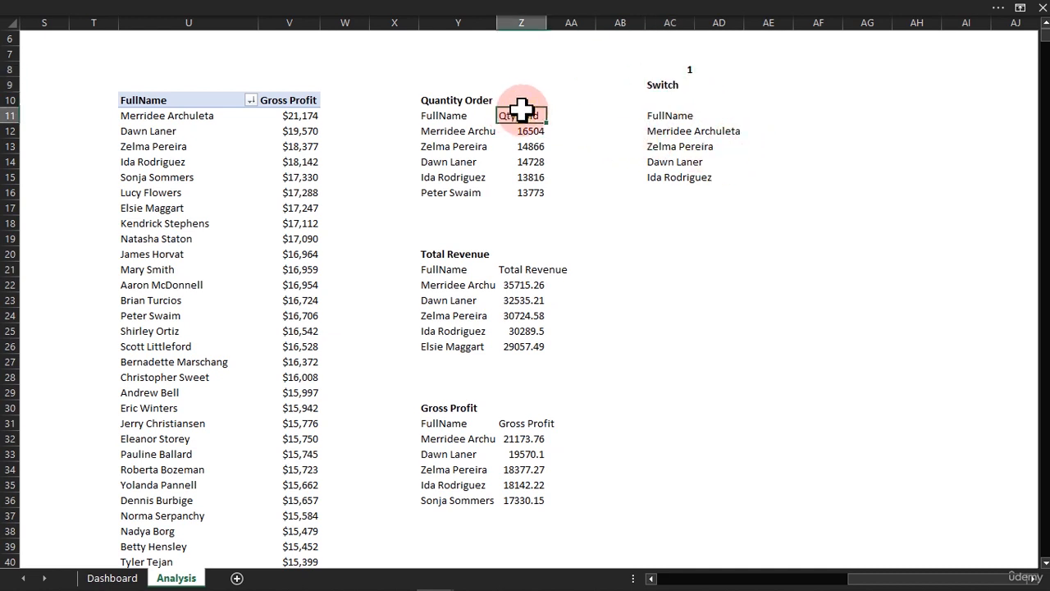
Copy the AC11:AC15 formulas across into AD11:AD15 and fit column AD's width to its contents
left_click(685, 116)
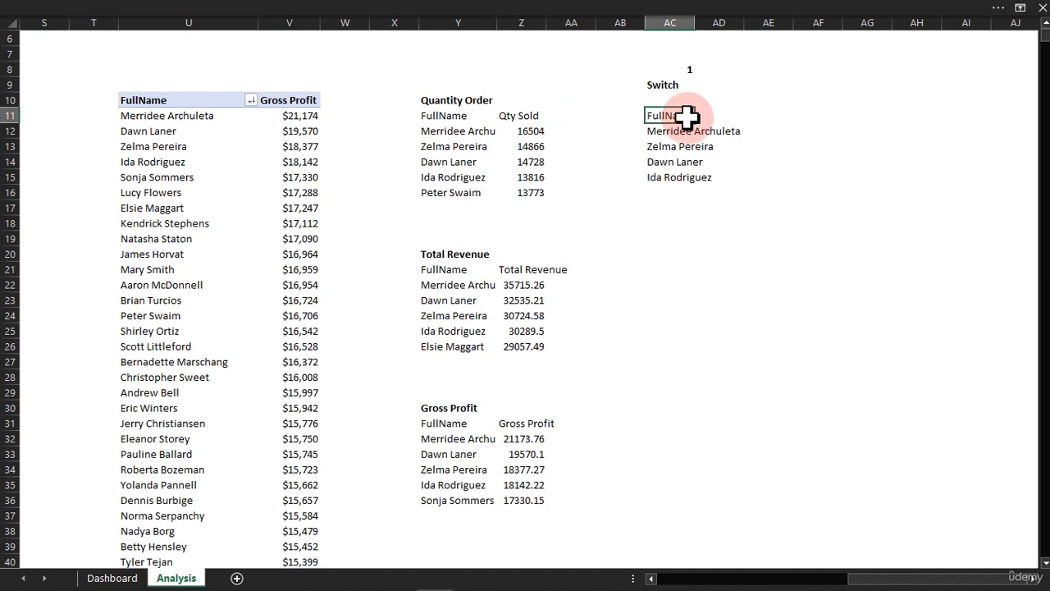
left_click_drag(686, 116, 749, 190)
double_click(743, 22)
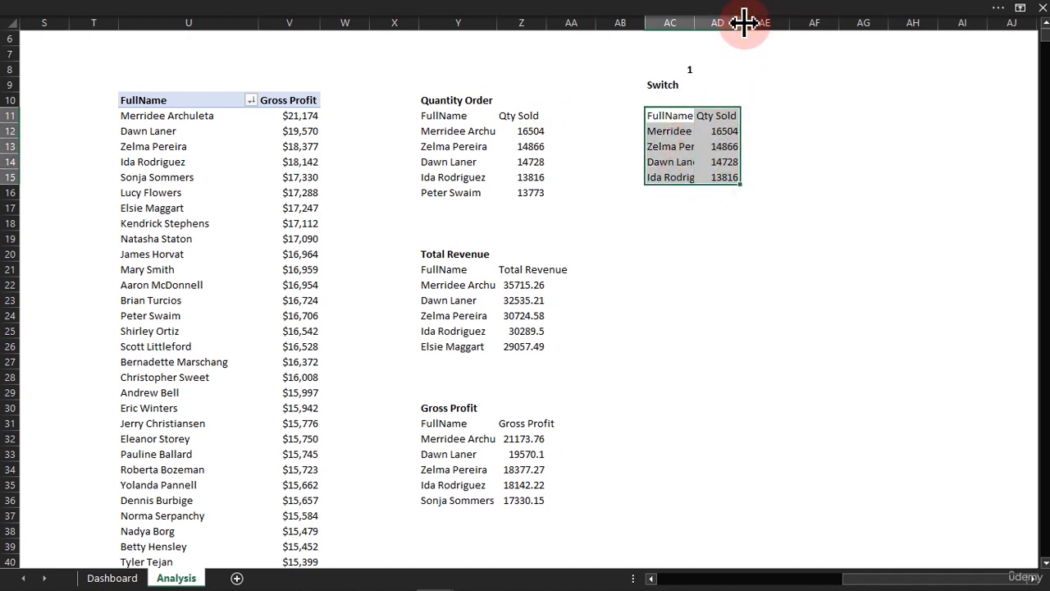
left_click(727, 131)
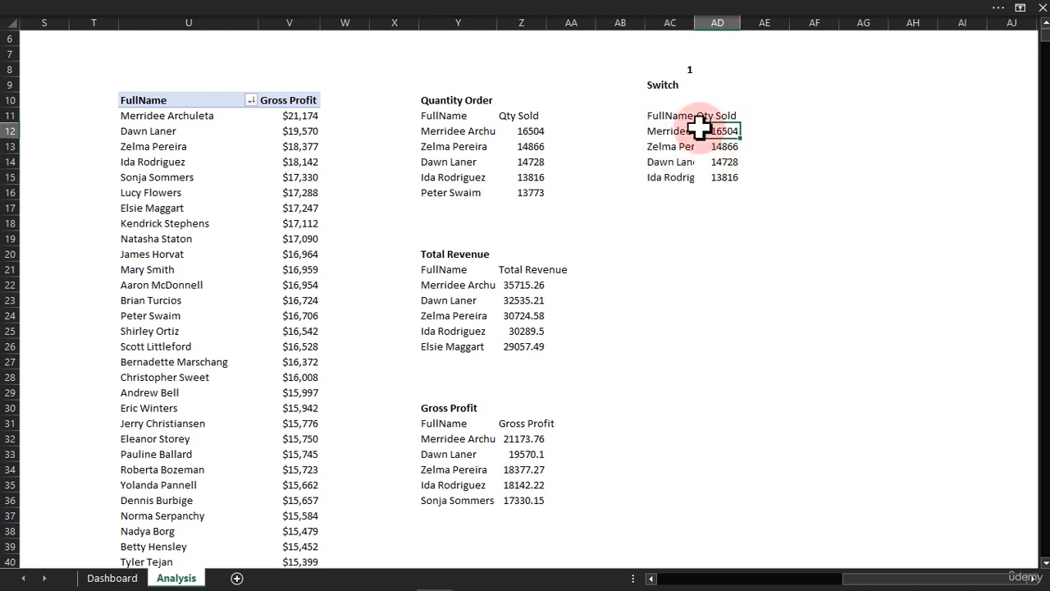
Choose the Total Revenue option on the Dashboard and check the switch list on the Analysis sheet
left_click(113, 577)
left_click(402, 379)
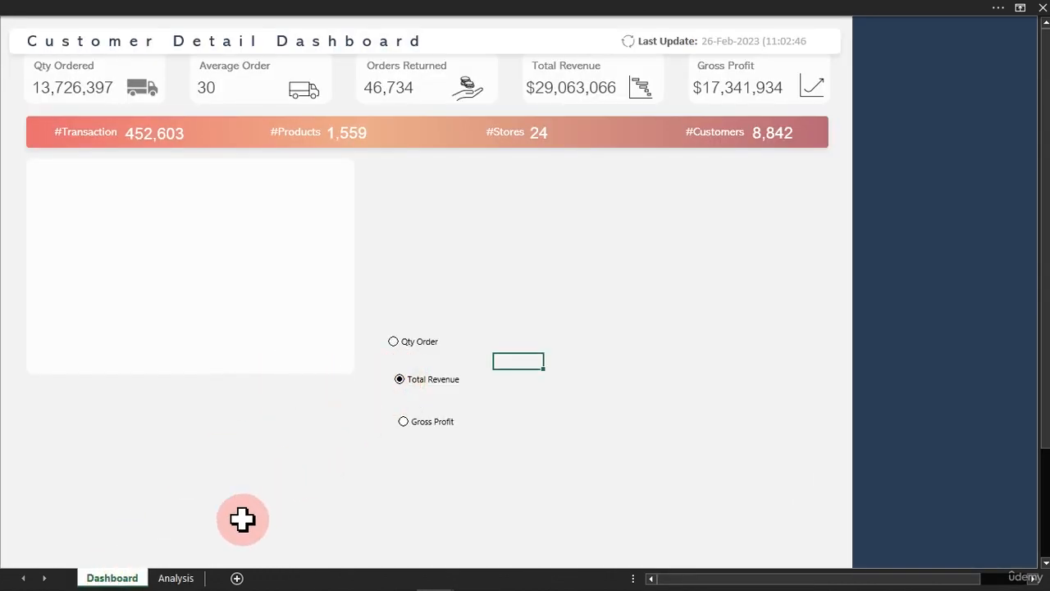
left_click(177, 578)
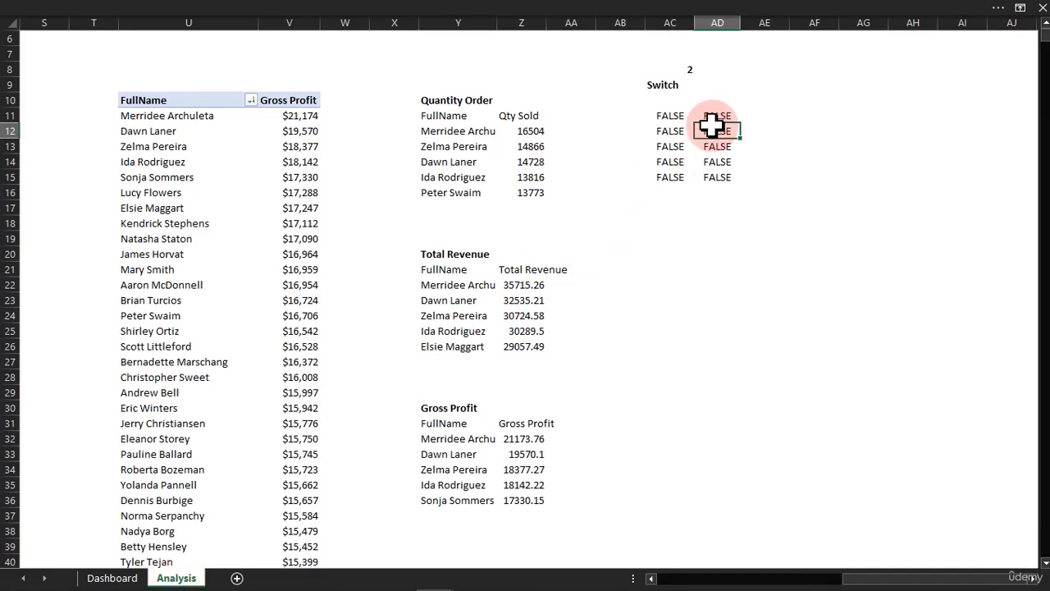
Extend the AC11 formula with a nested IF to read =IF($AC$8=1,Y11,IF($AC$8=2,Y21,Y31)), accepting the bracket correction
left_click(672, 115)
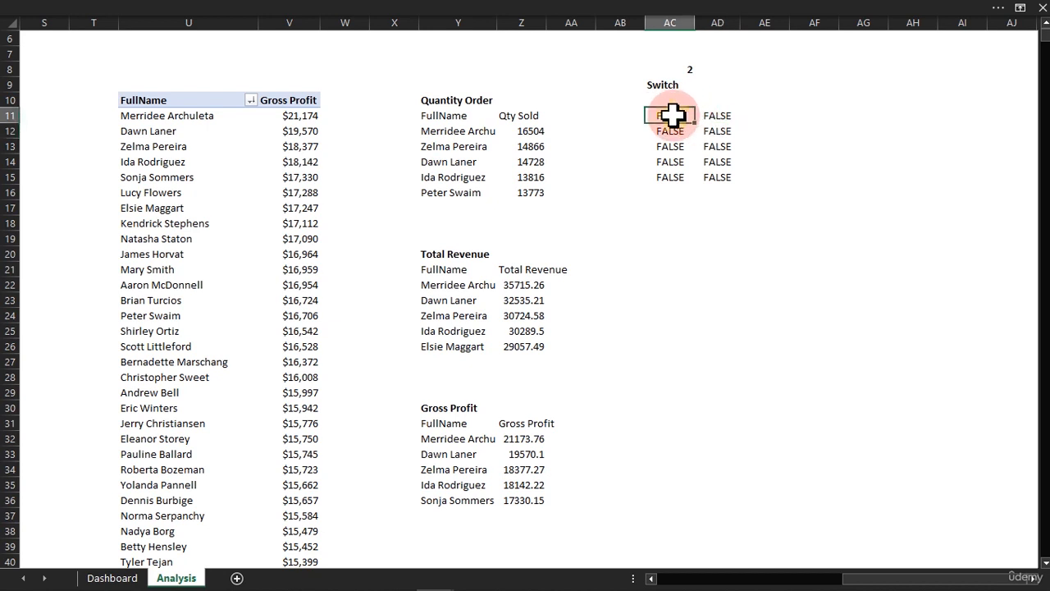
double_click(671, 115)
left_click(732, 110)
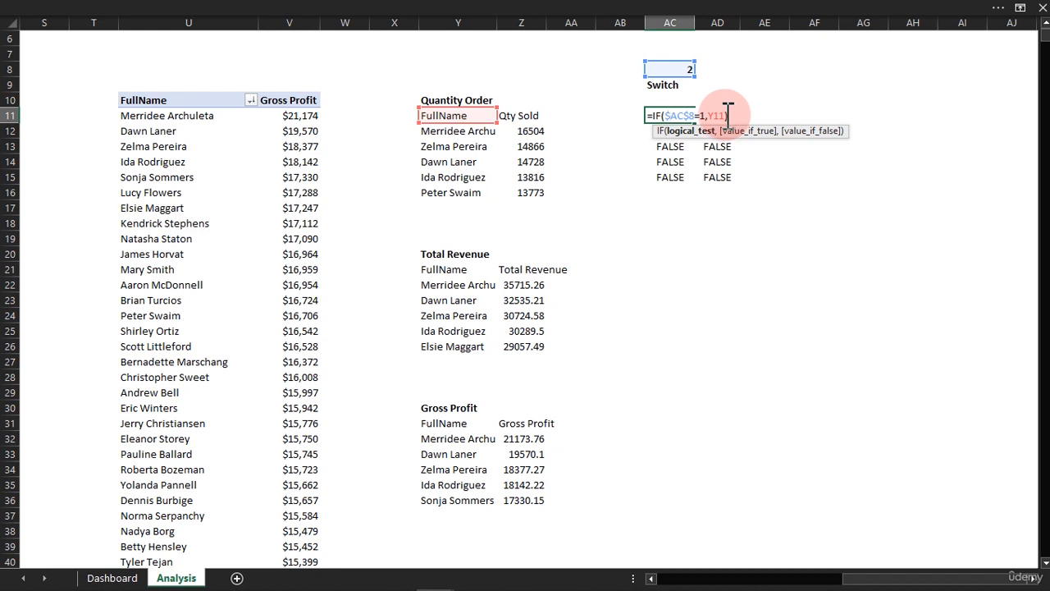
left_click(727, 111)
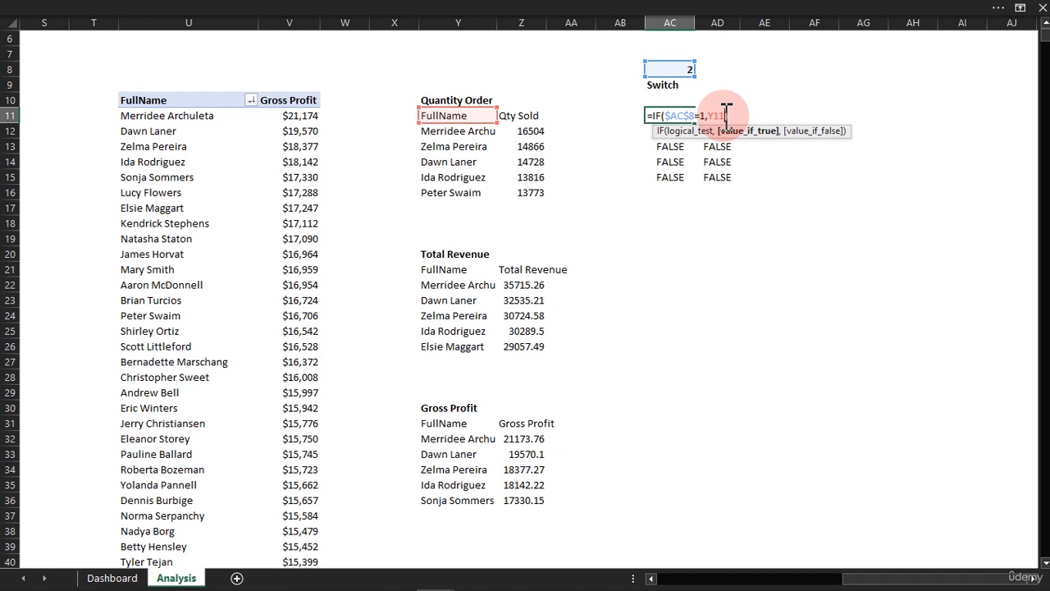
type(",")
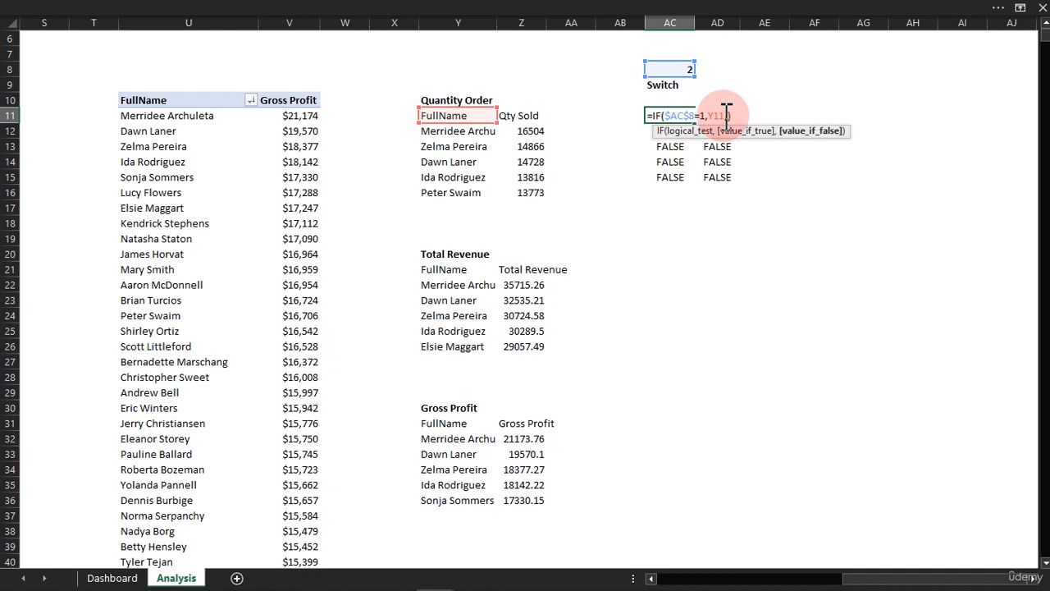
type("if")
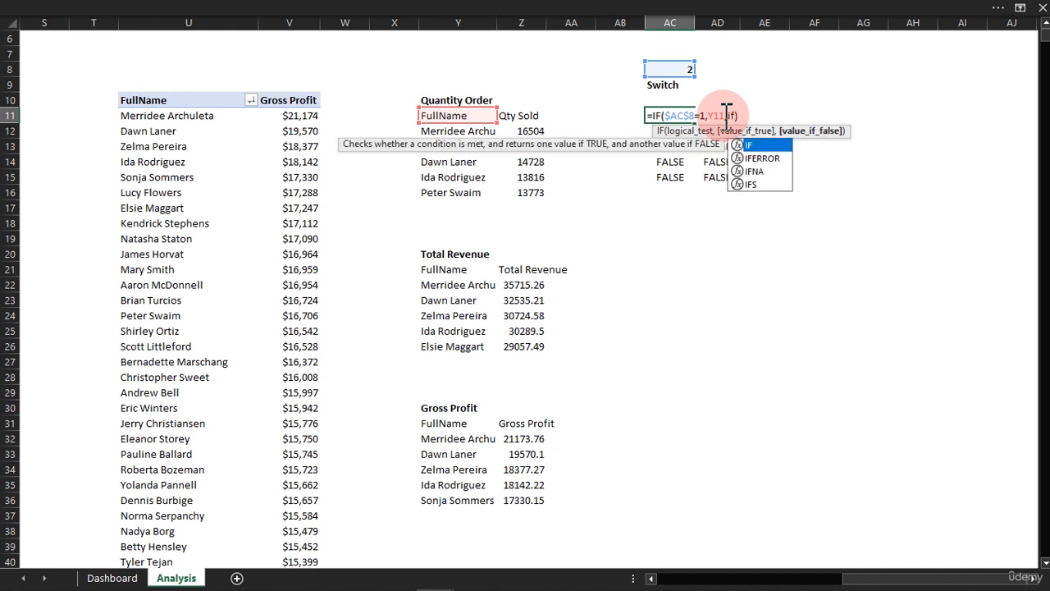
key("Tab")
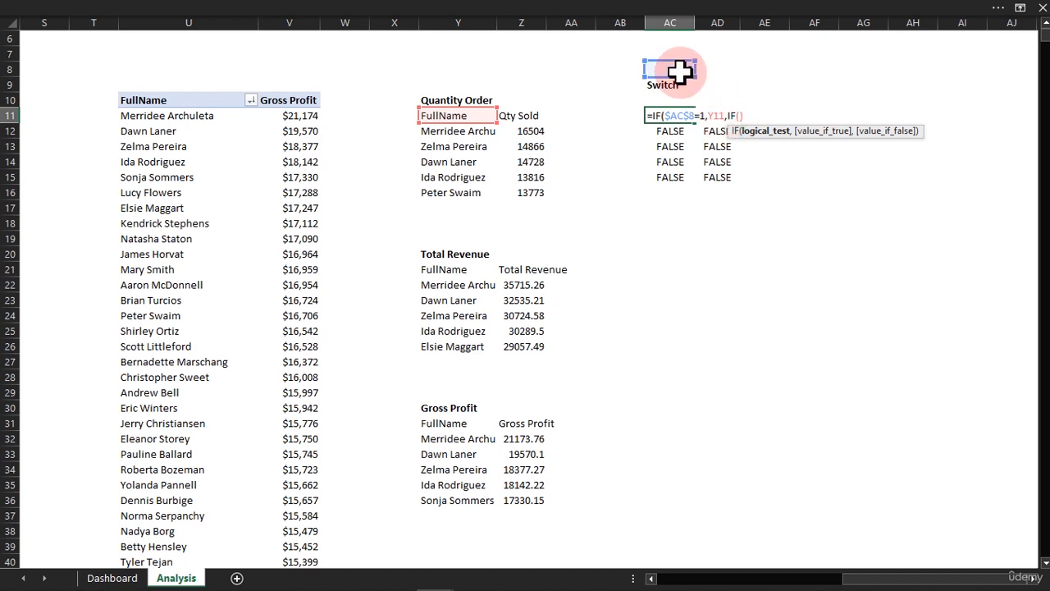
left_click(679, 68)
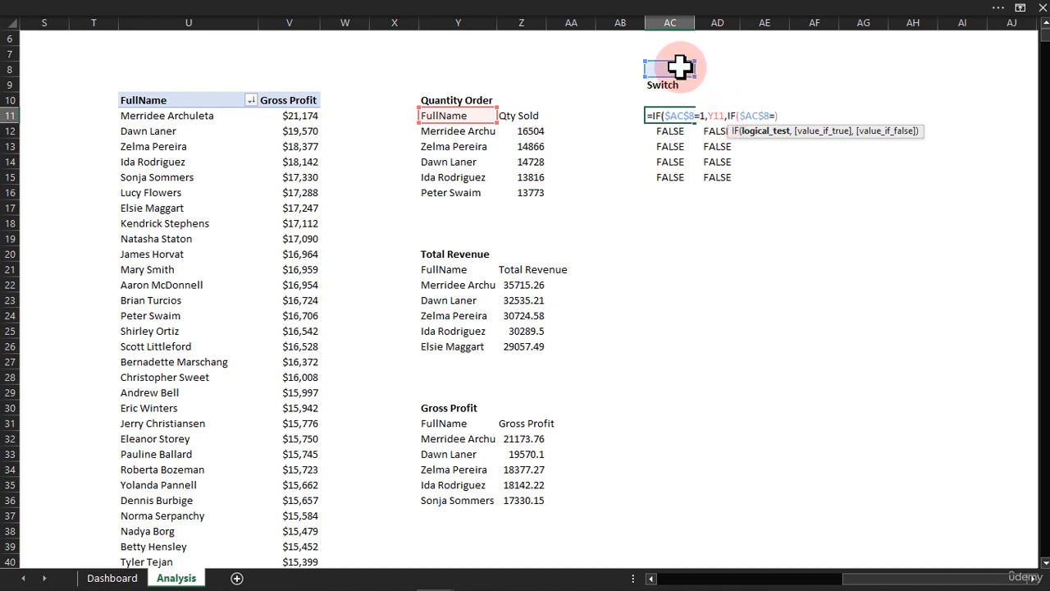
type("=2,")
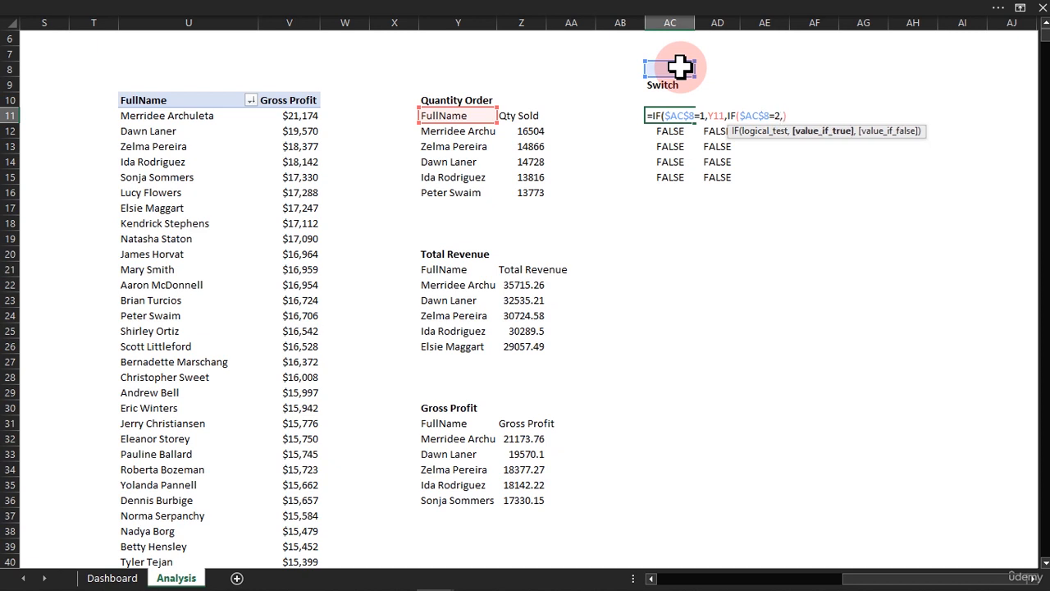
left_click(456, 267)
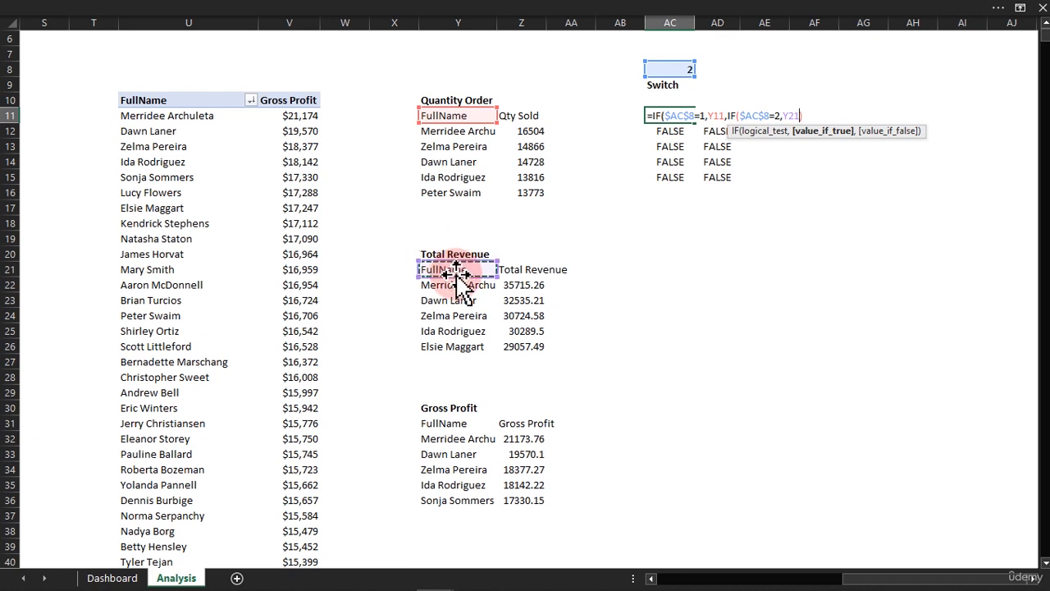
type(",")
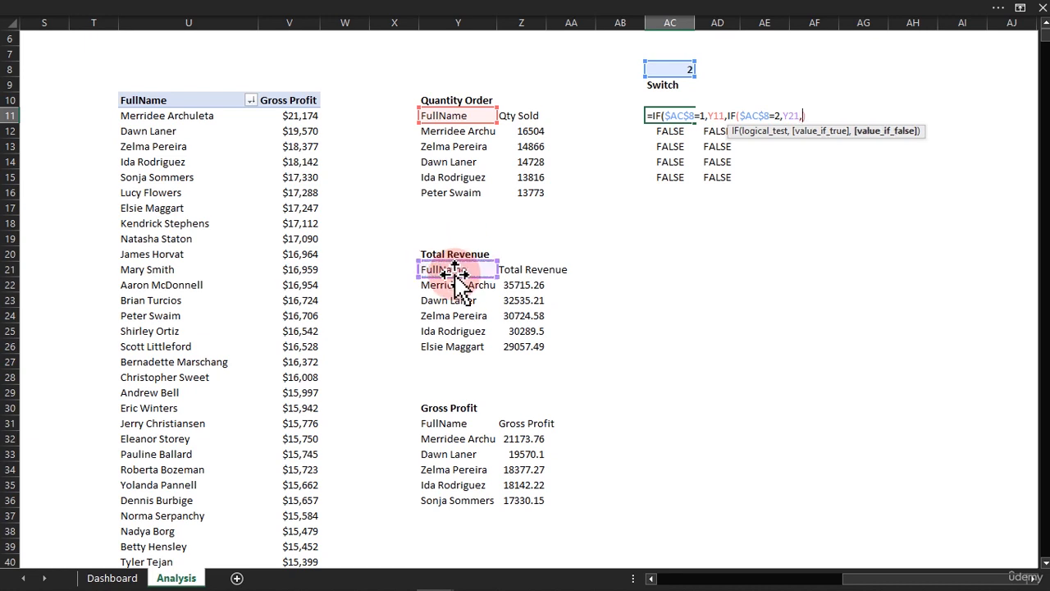
left_click(446, 422)
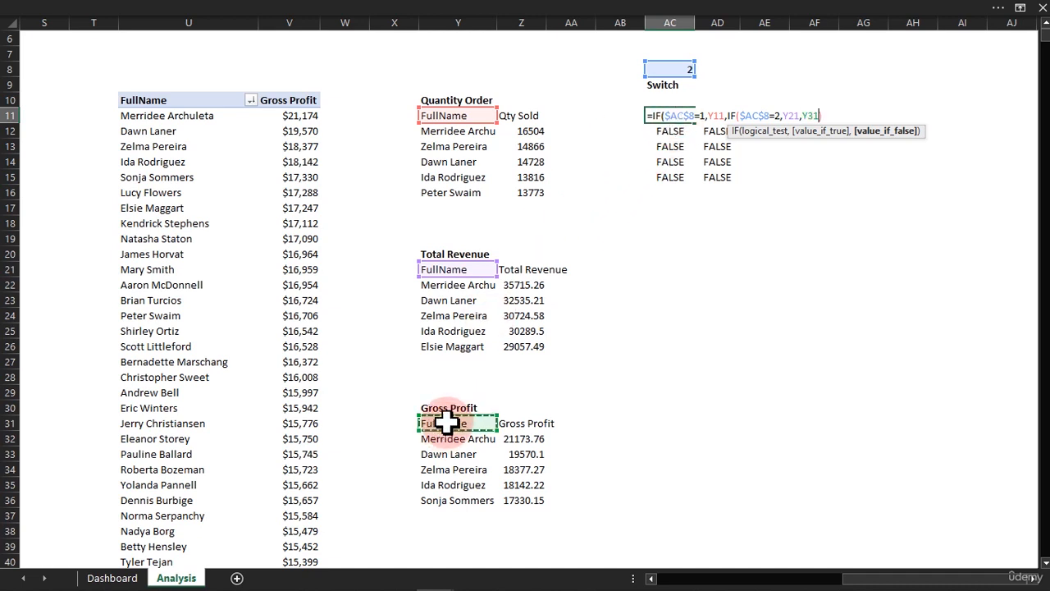
key("Return")
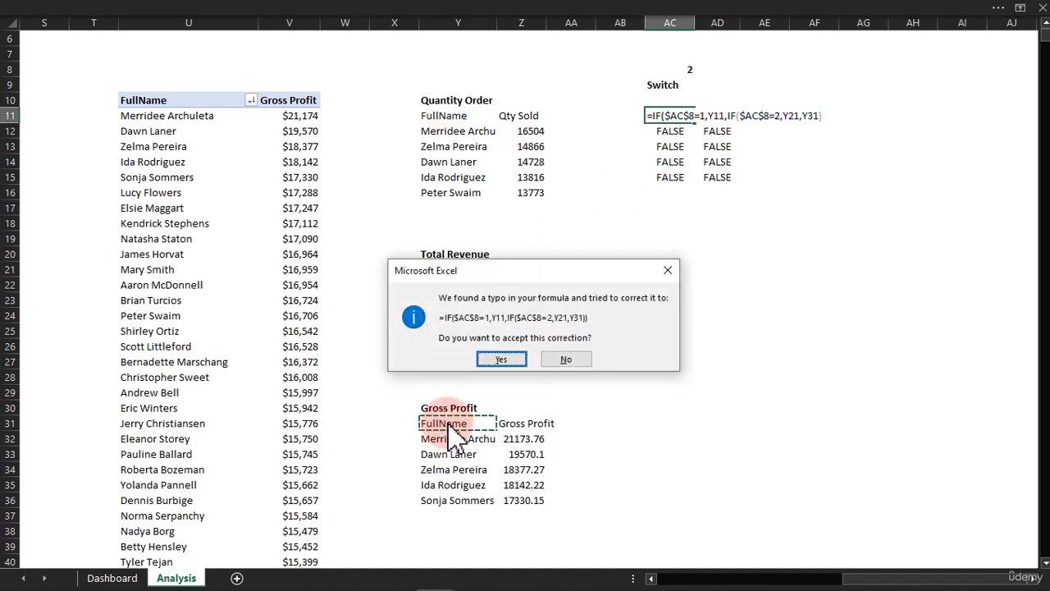
left_click(504, 361)
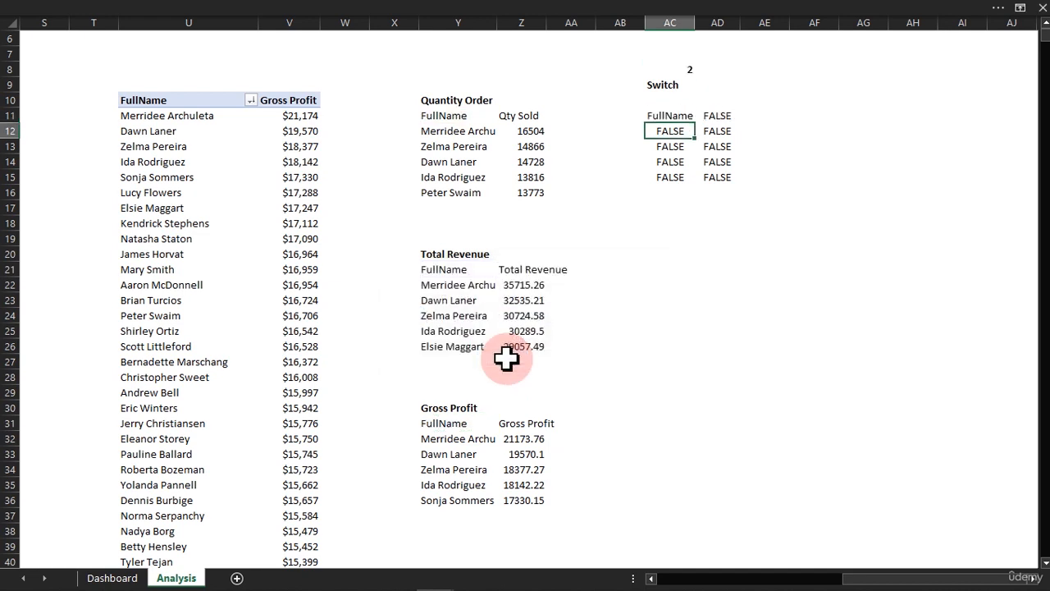
Fill the nested AC11 formula across to AD11 and down to row 15, fitting column AD's width to its contents
left_click(688, 115)
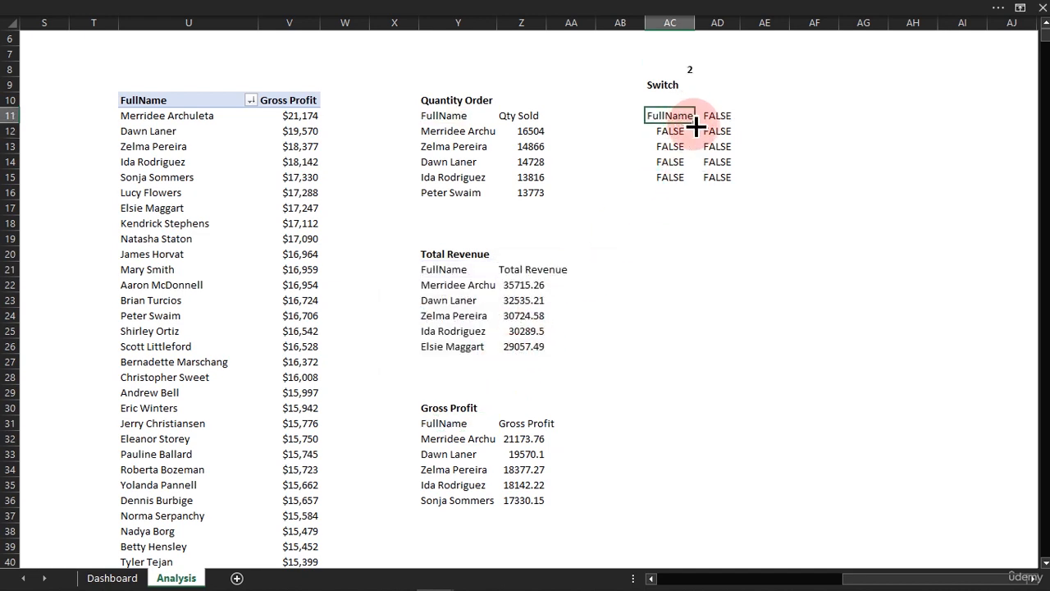
left_click_drag(696, 123, 741, 123)
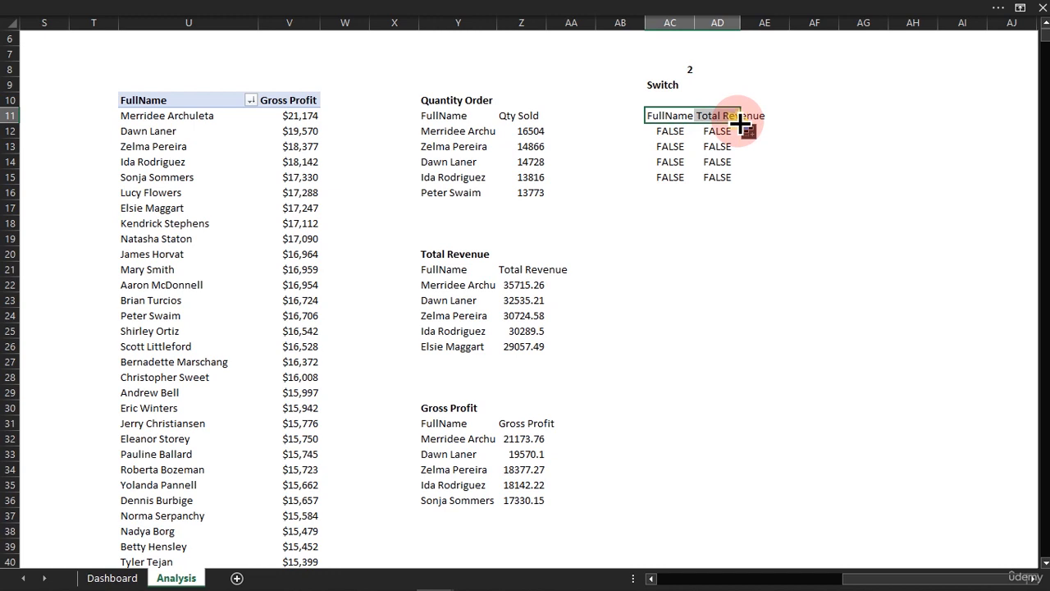
double_click(741, 123)
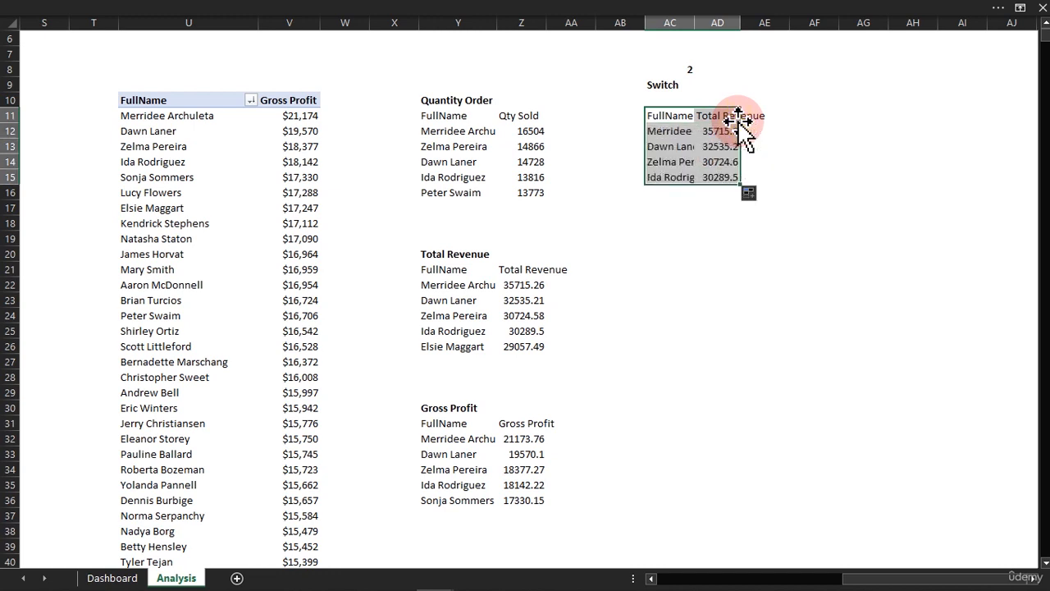
double_click(745, 27)
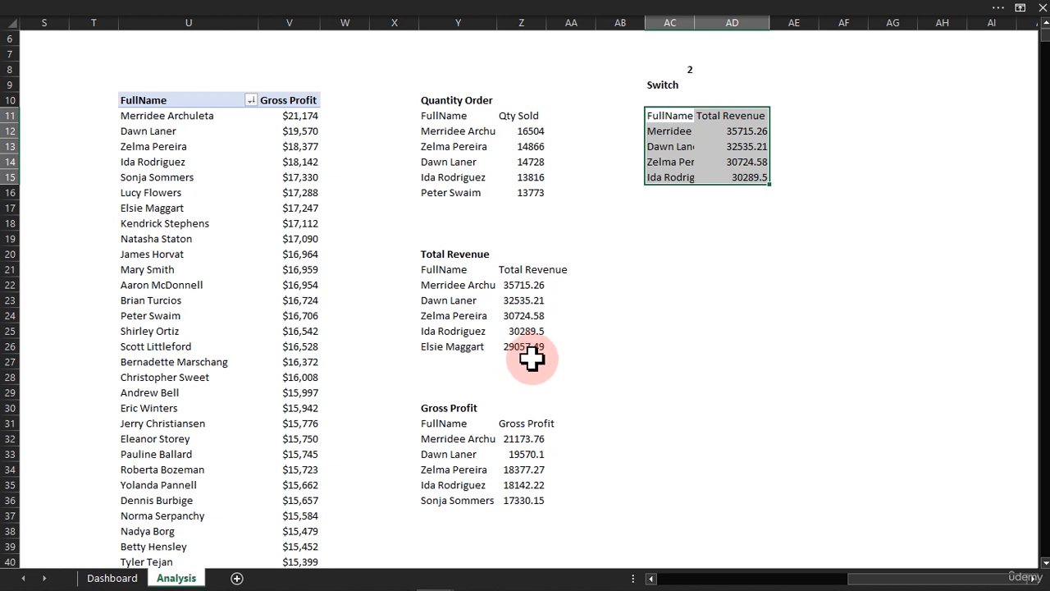
Extend the formulas in AC15:AD15 down to row 16 for the fifth customer
left_click(572, 378)
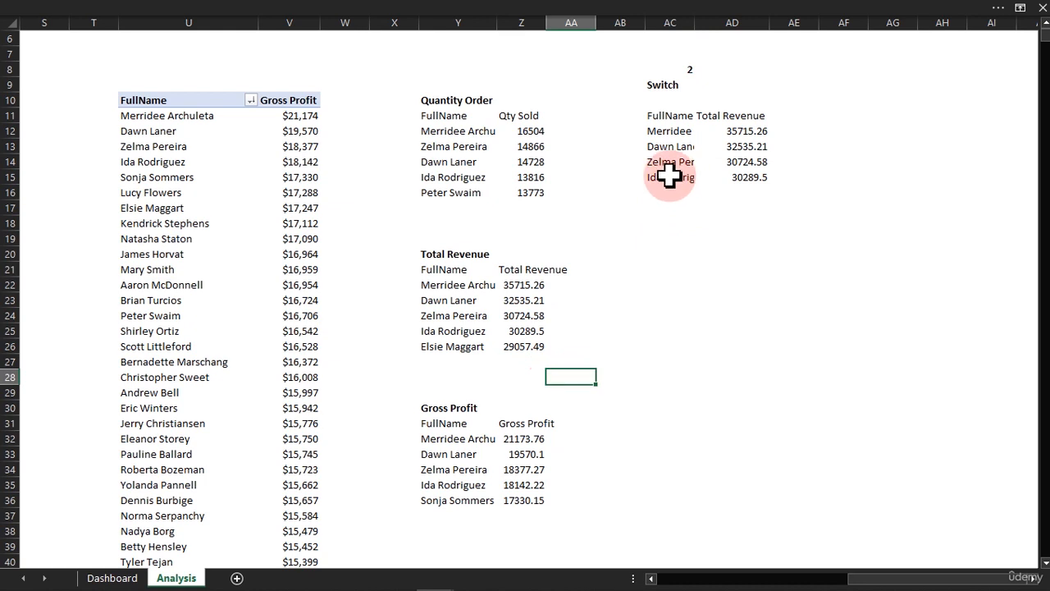
left_click_drag(660, 177, 771, 201)
left_click(747, 189)
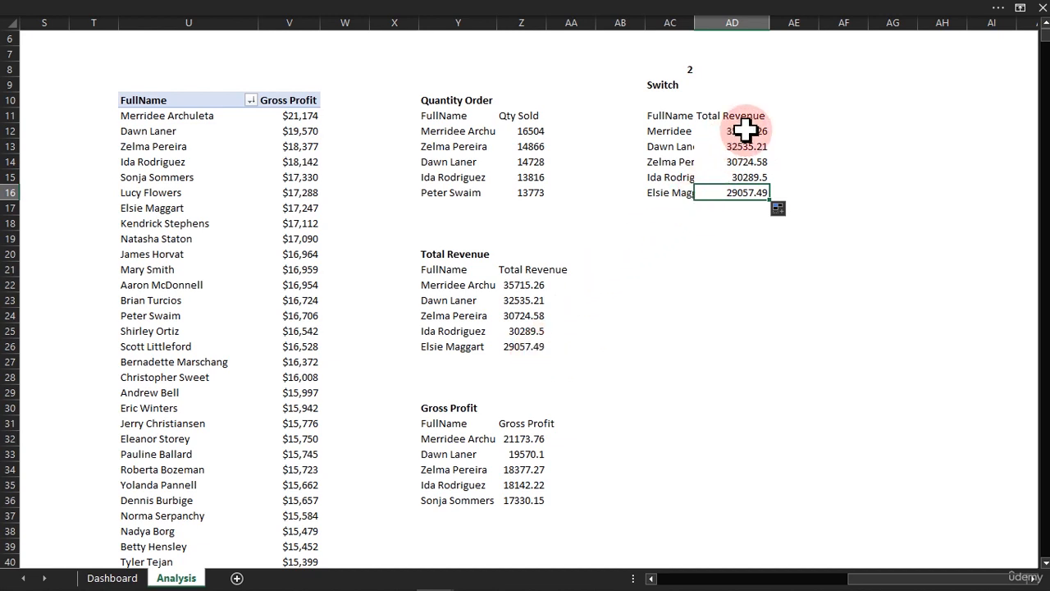
Format AD12:AD16 as Currency with the $ symbol and 0 decimal places
left_click_drag(745, 129, 744, 202)
key("ctrl+v")
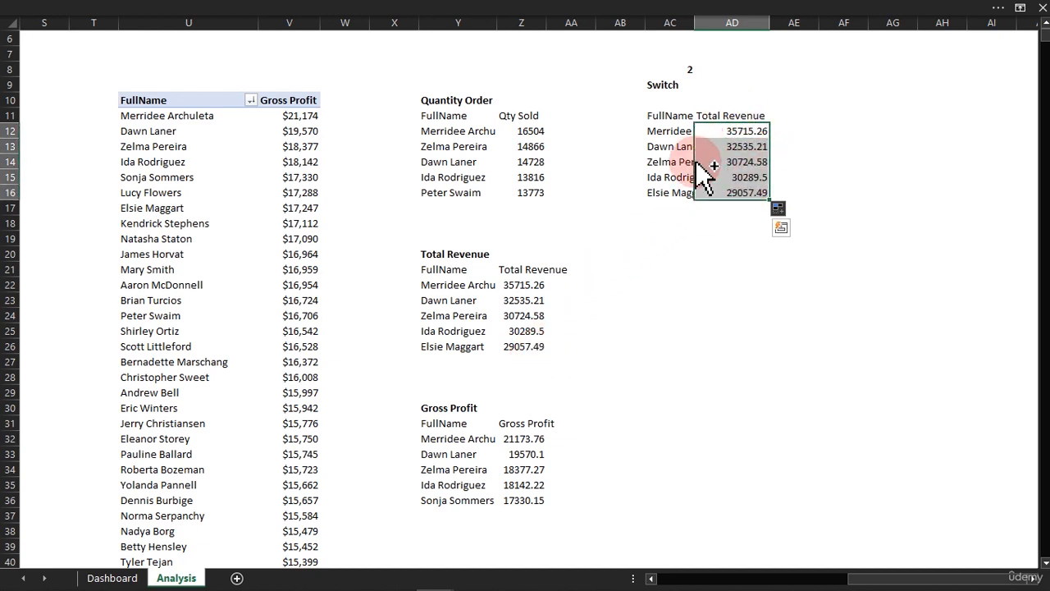
key("ctrl+1")
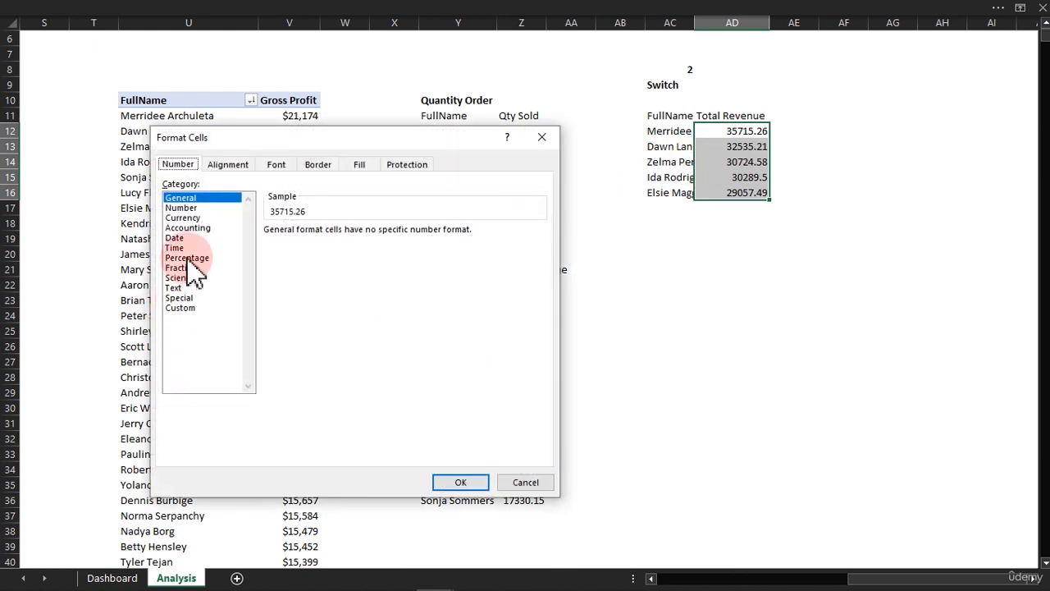
left_click(187, 218)
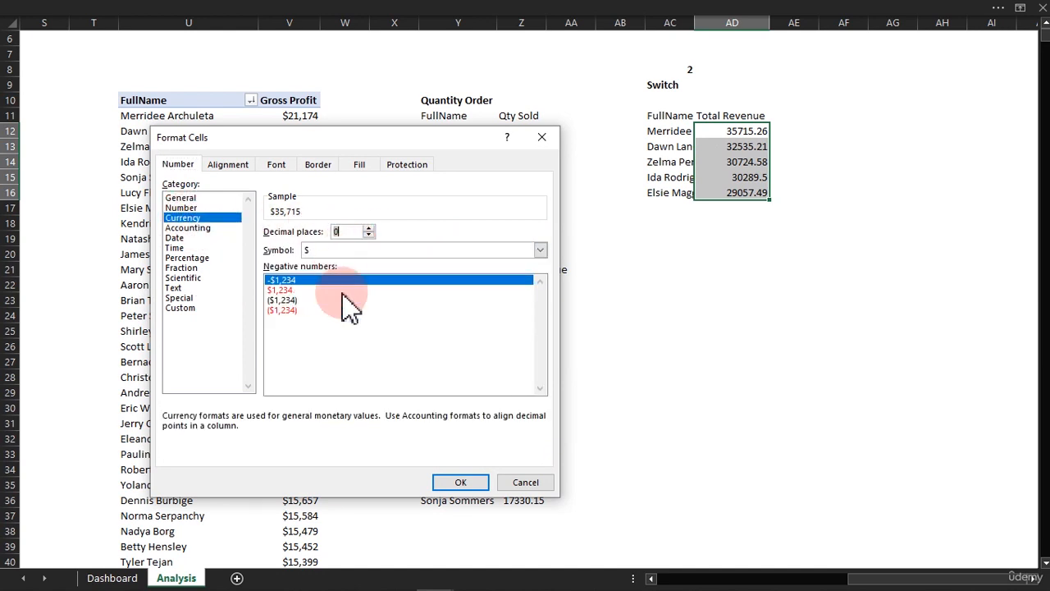
left_click(461, 481)
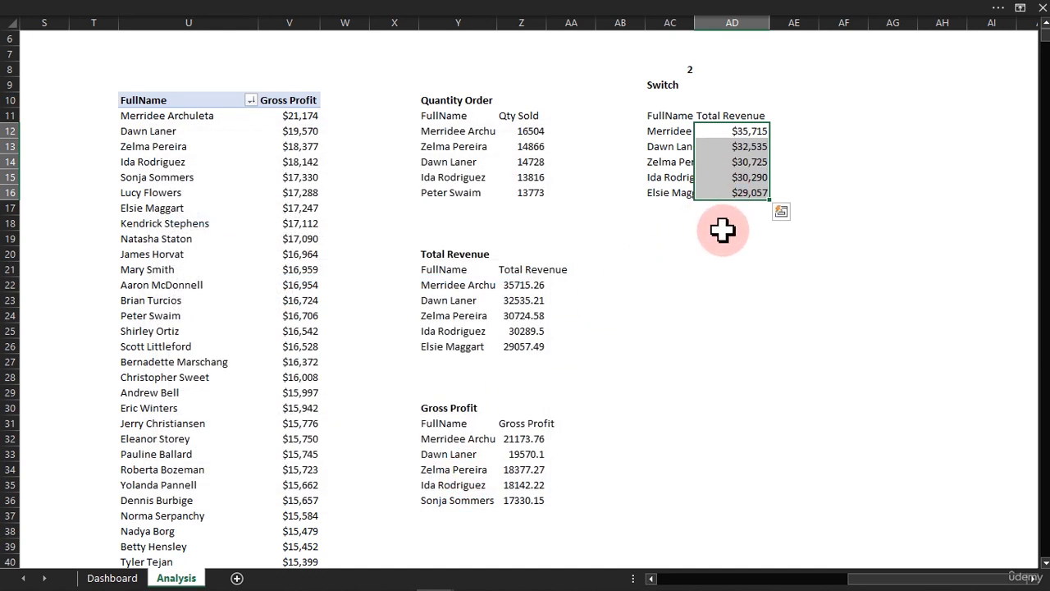
left_click(722, 224)
Choose the Gross Profit option on the Dashboard sheet
left_click(129, 578)
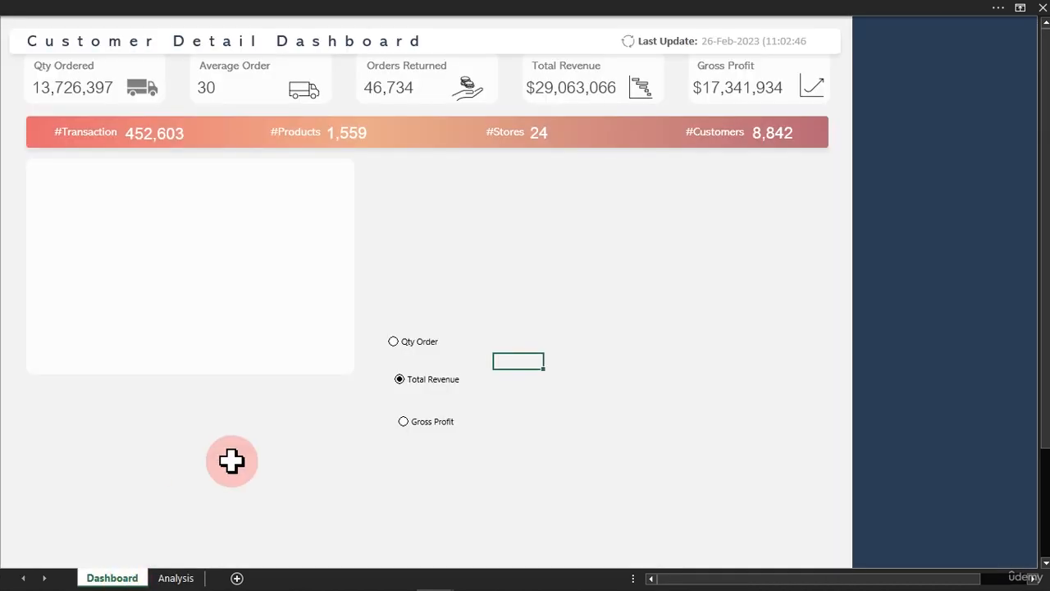
left_click(435, 422)
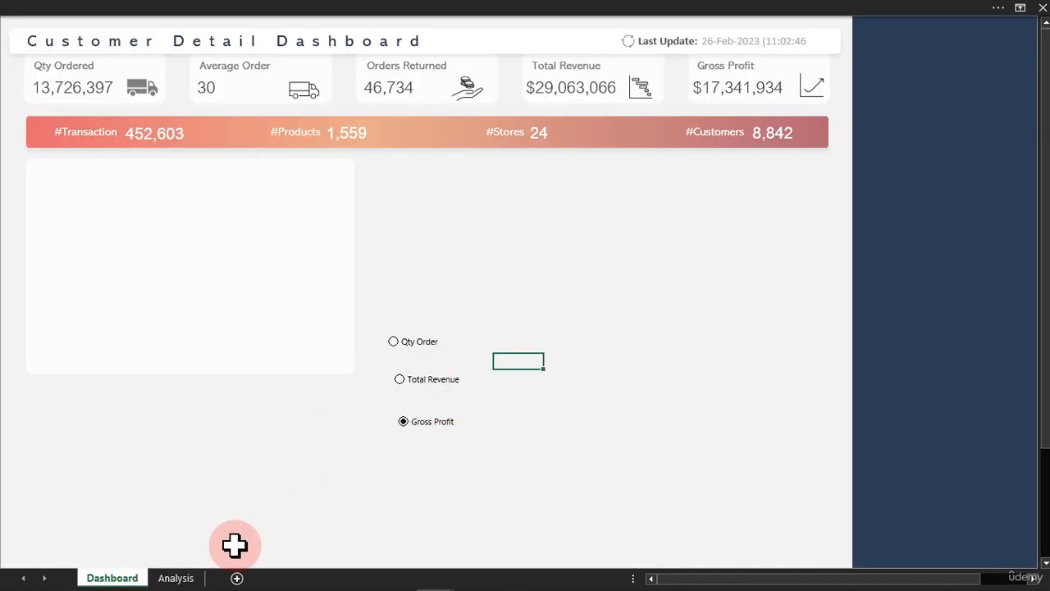
Fit the width of column AC on the Analysis sheet to its full customer names
left_click(182, 577)
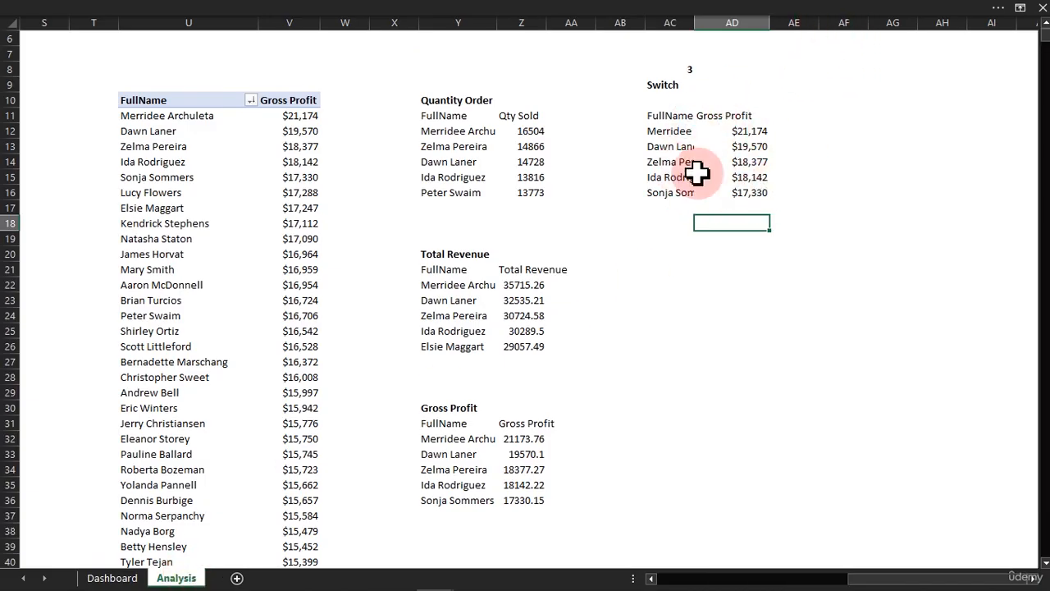
left_click(732, 117)
double_click(695, 23)
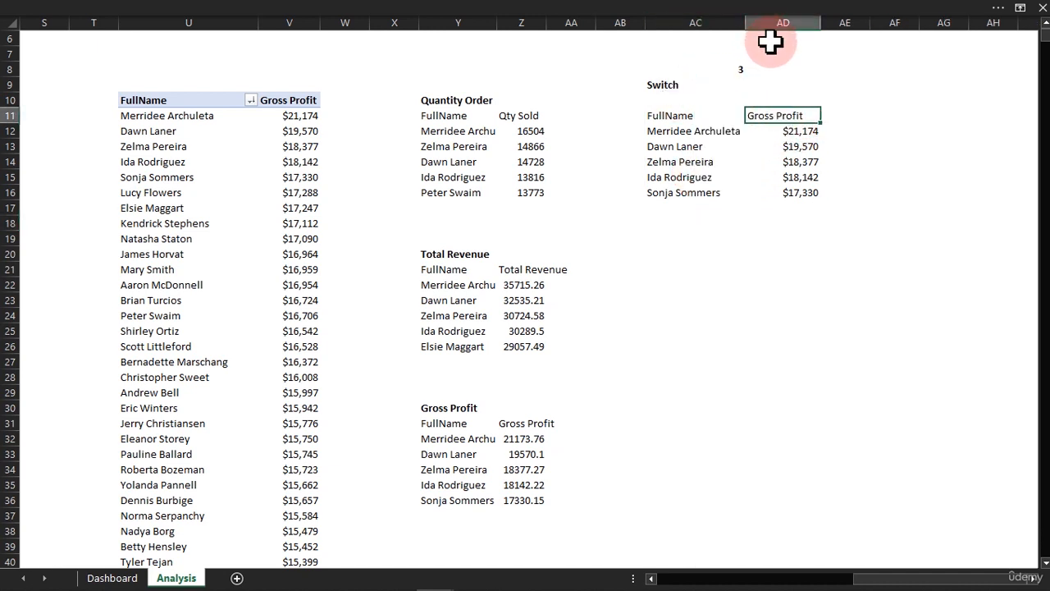
Add a Custom column in AE11 that references the Gross Profit value in AD12, filled down to AE16
left_click(833, 116)
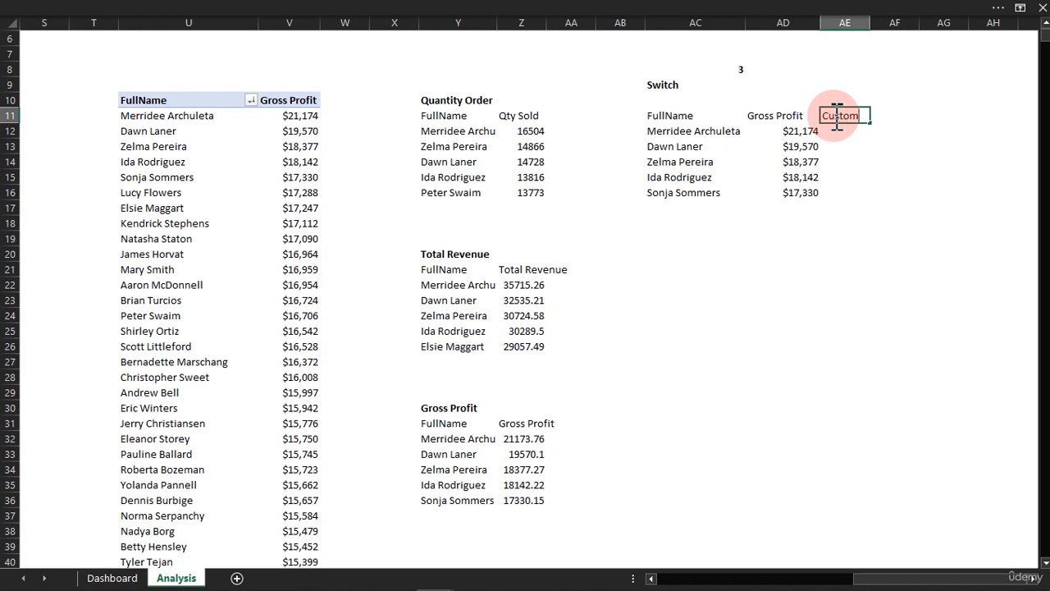
key("Return")
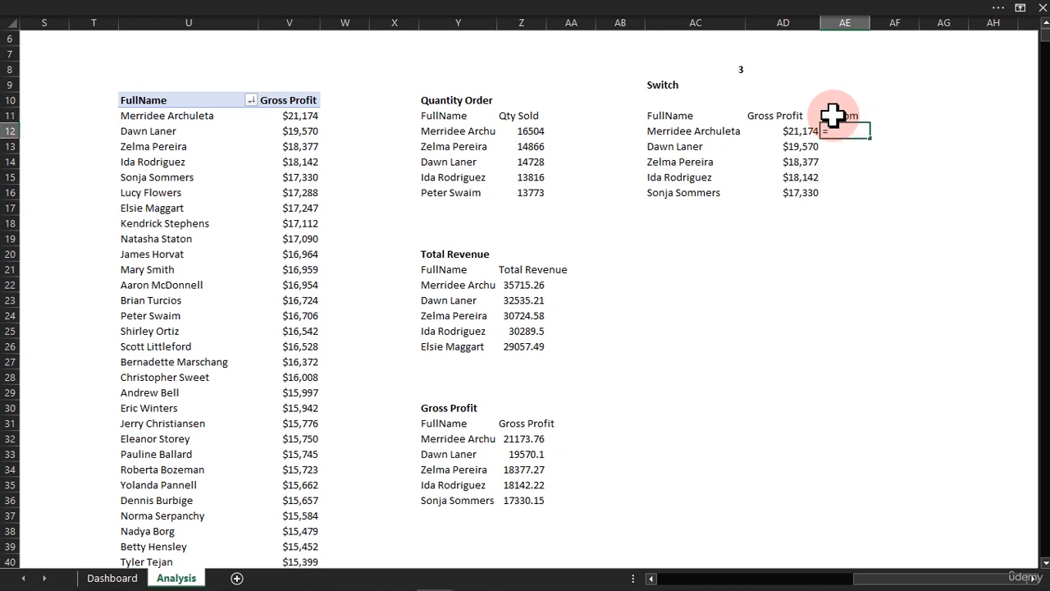
key("Return")
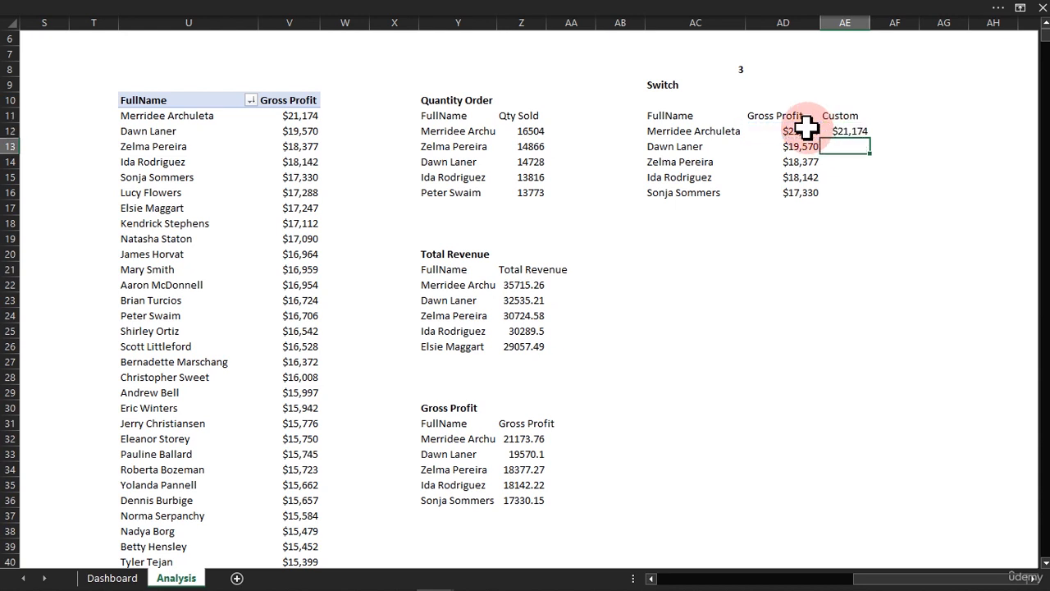
left_click(844, 131)
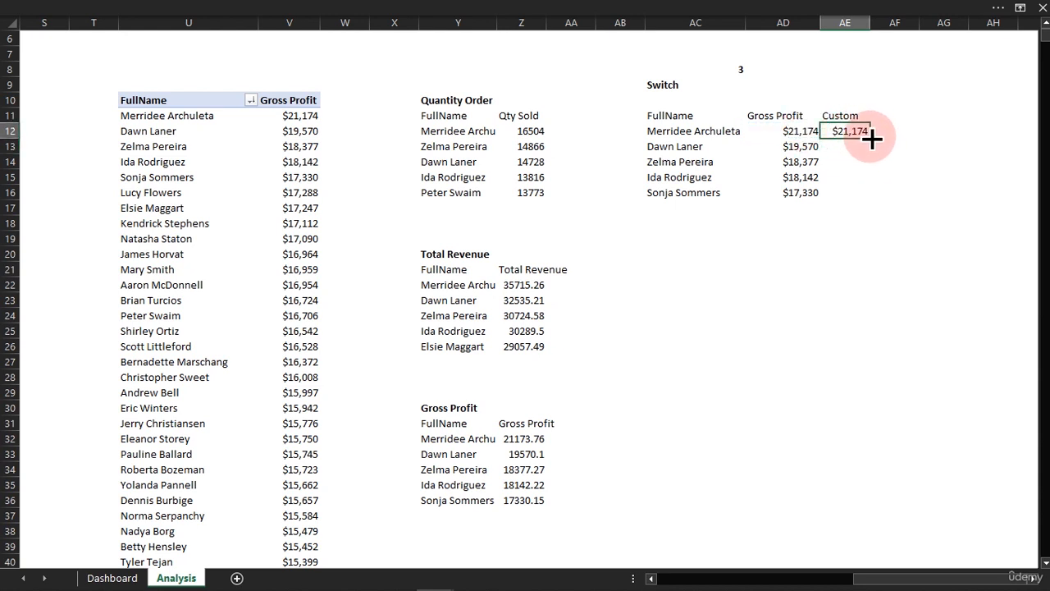
left_click_drag(870, 137, 857, 201)
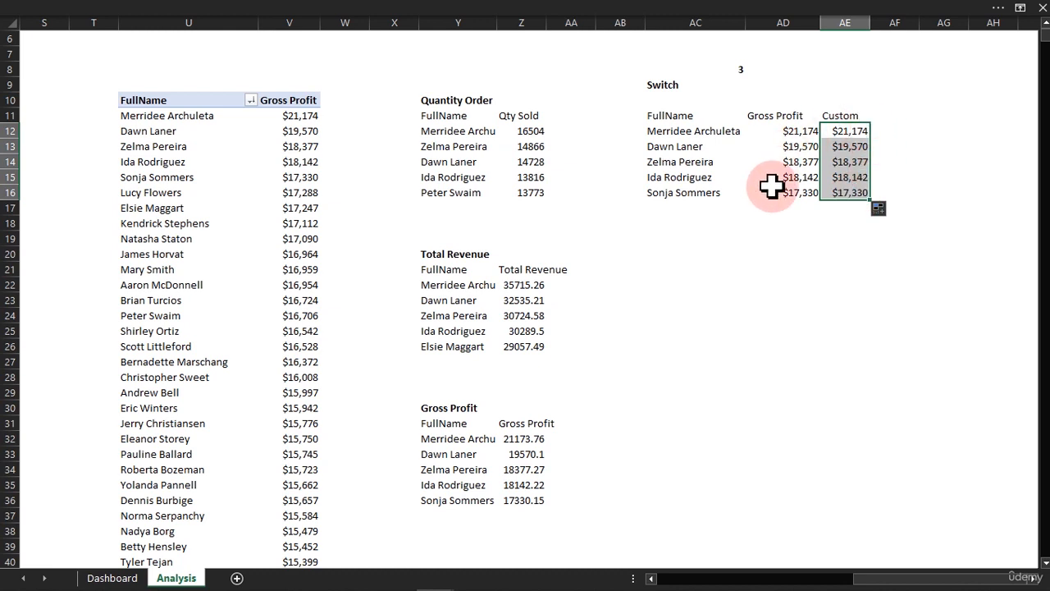
Insert a clustered bar chart from the switch table in AC11:AE16
left_click_drag(664, 115, 835, 189)
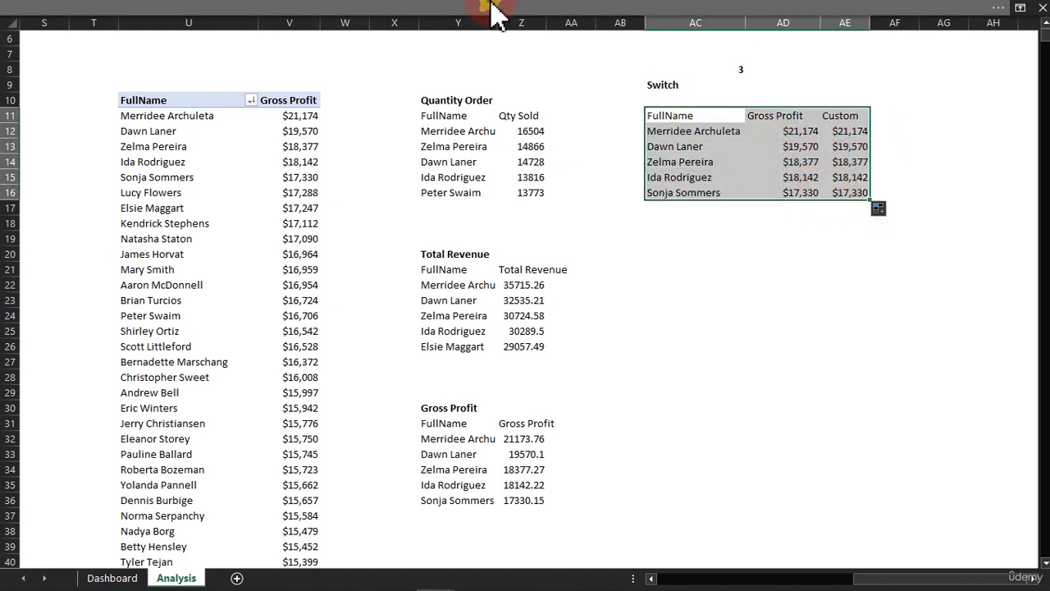
left_click(495, 8)
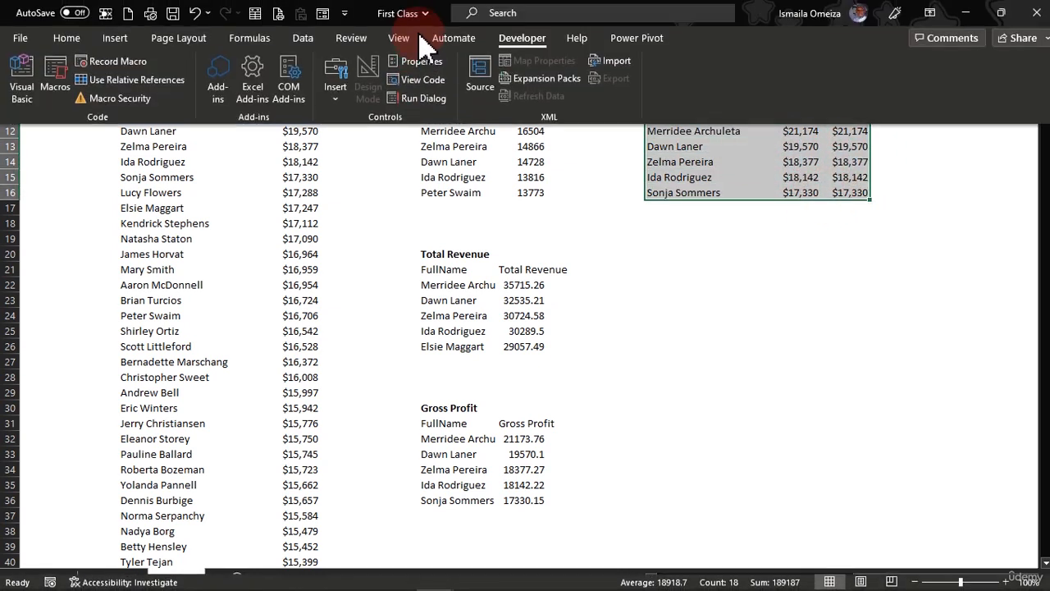
left_click(109, 37)
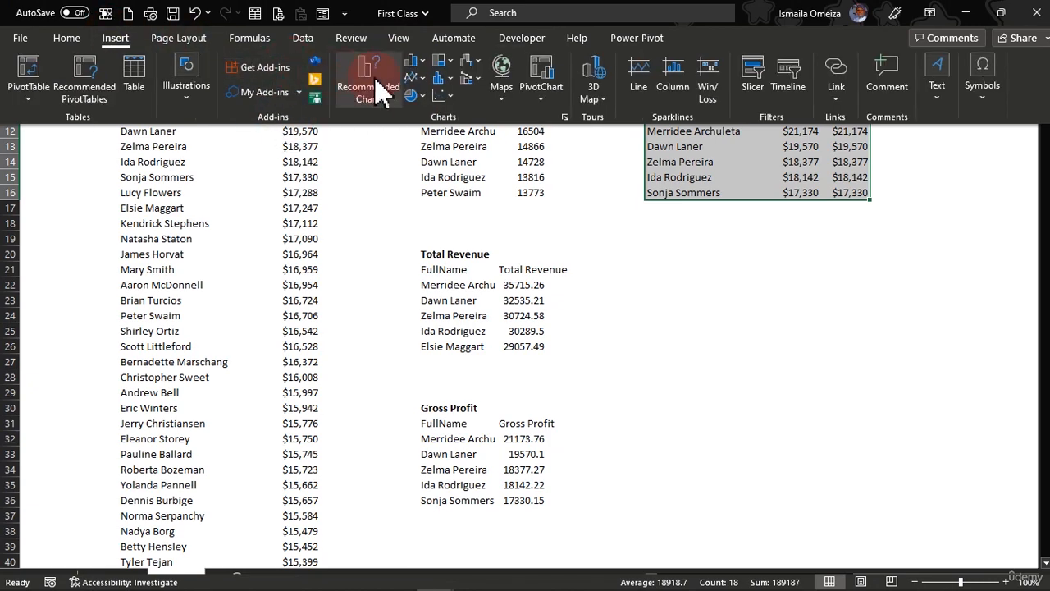
left_click(449, 81)
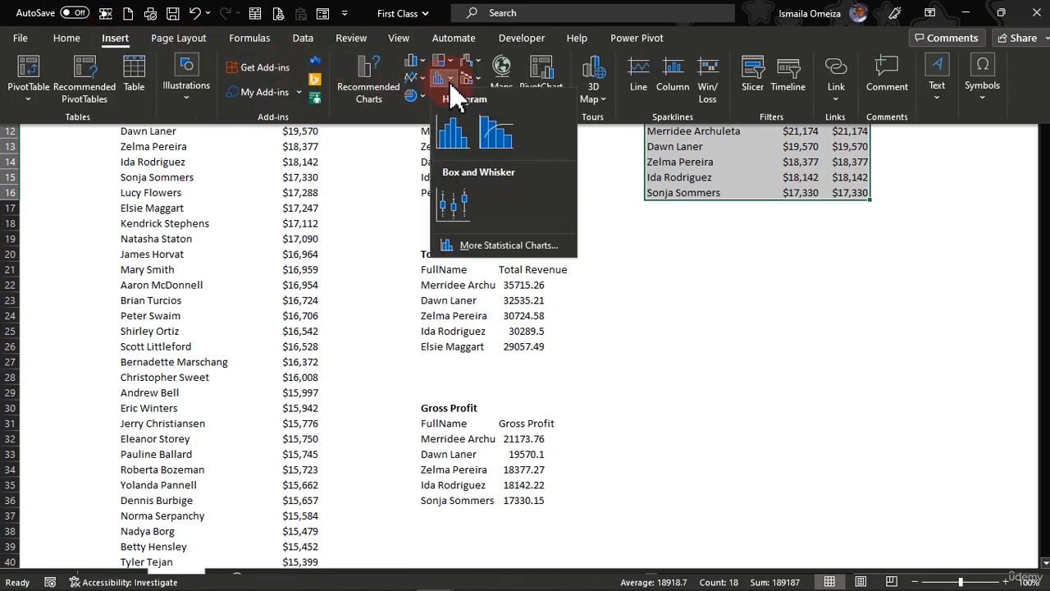
left_click(415, 65)
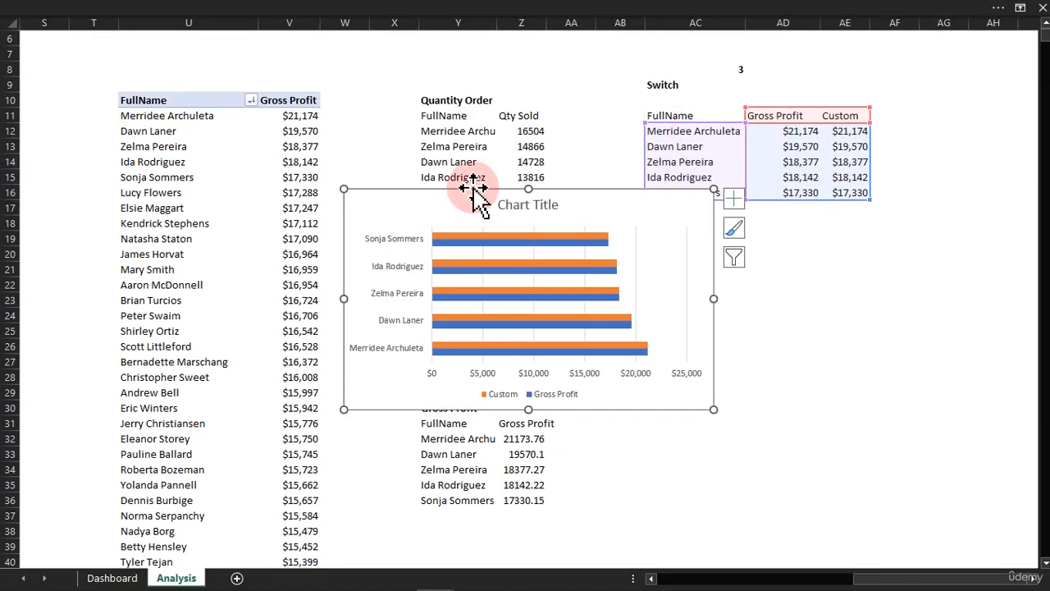
Enlarge the bar chart and place it beside the switch table, spanning roughly rows 10 to 31
left_click_drag(474, 188, 300, 154)
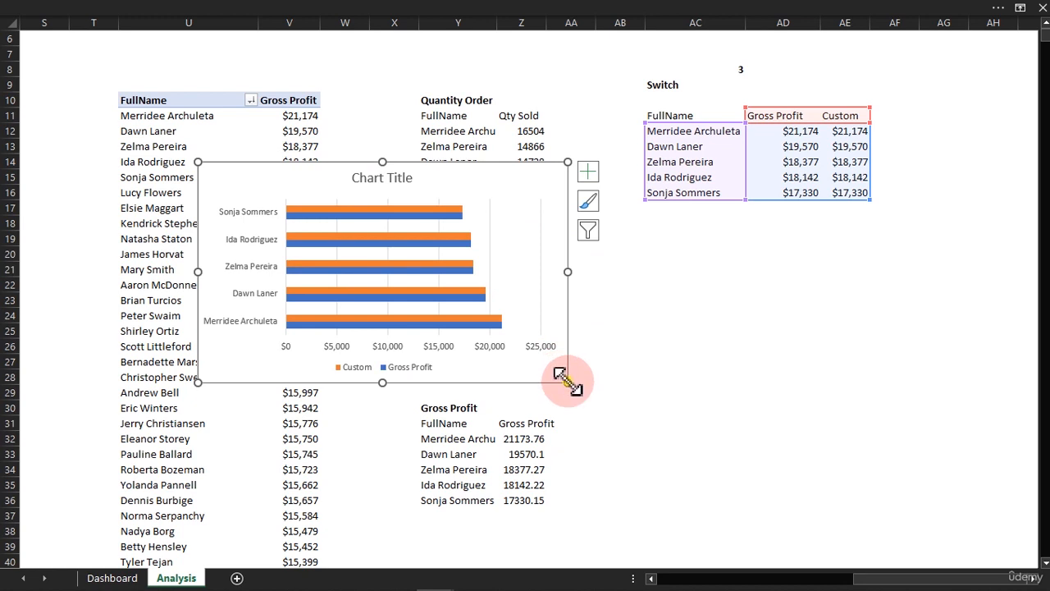
left_click_drag(566, 380, 687, 495)
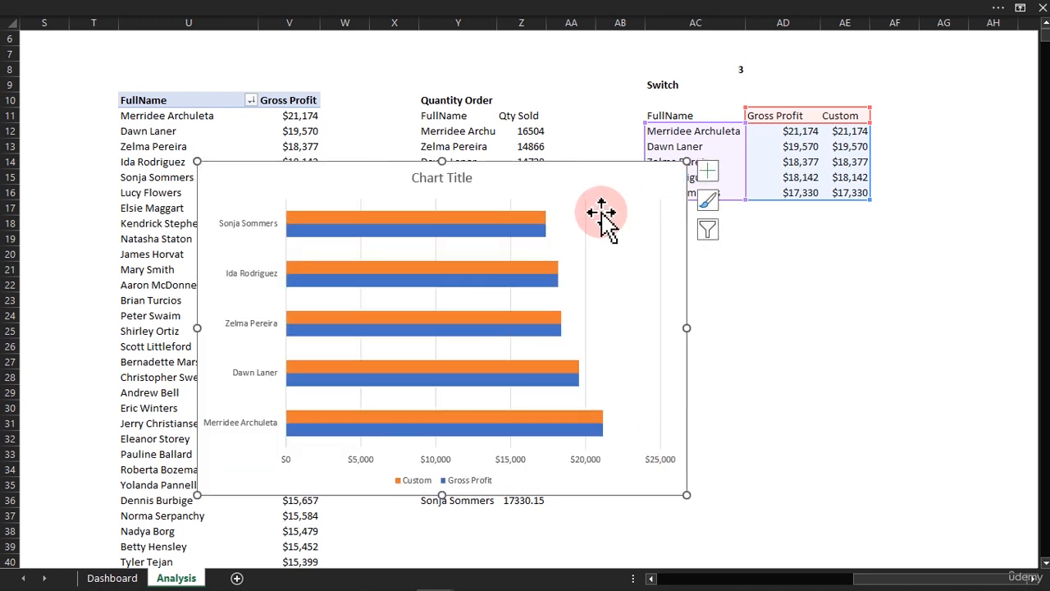
left_click_drag(589, 160, 525, 101)
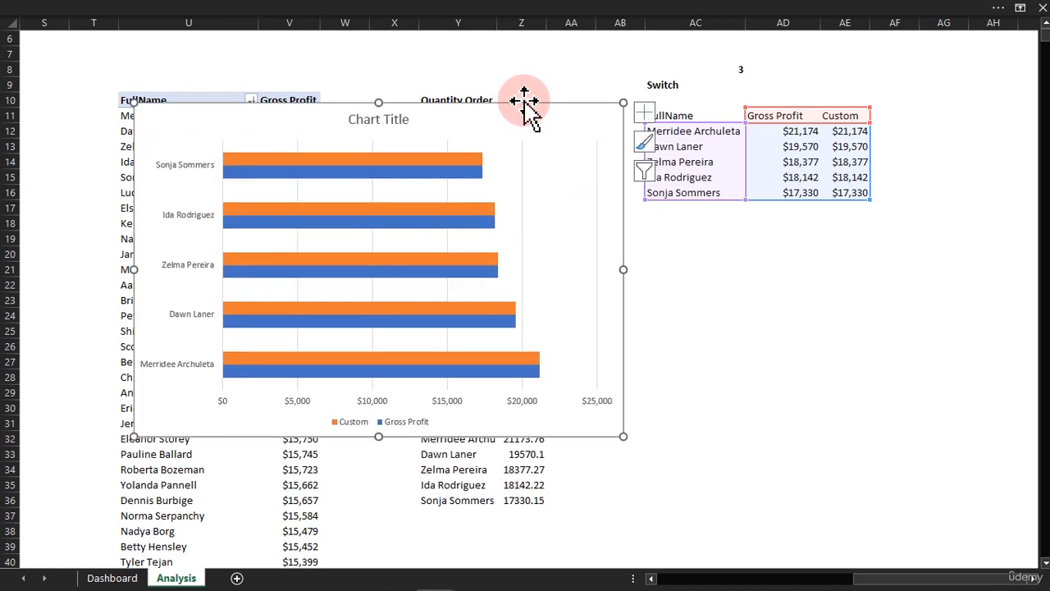
Open the chart's formatting settings and delete the chart title, horizontal value axis and legend
double_click(525, 101)
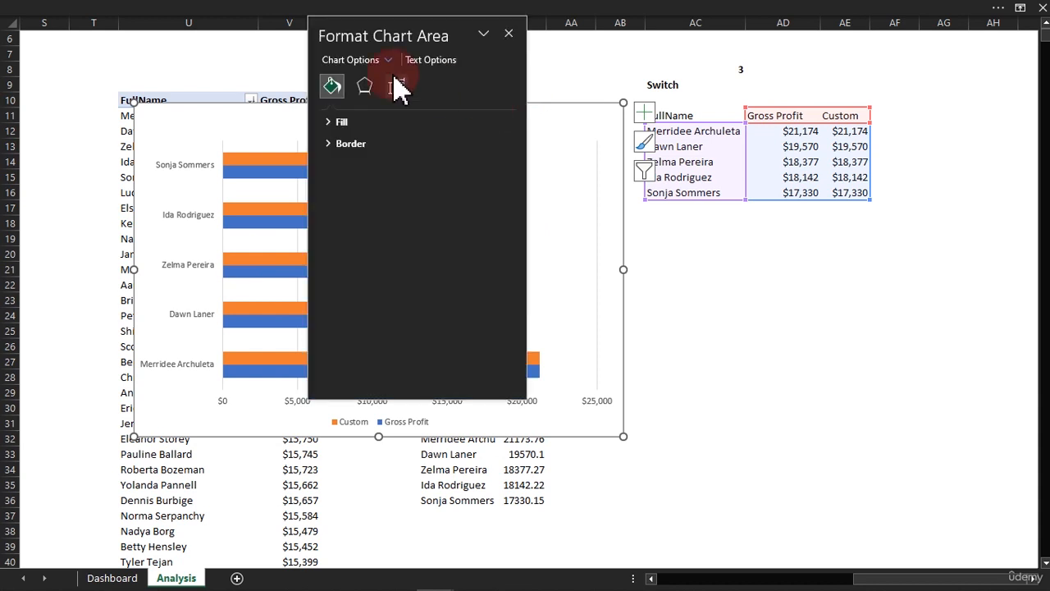
left_click_drag(371, 32, 800, 78)
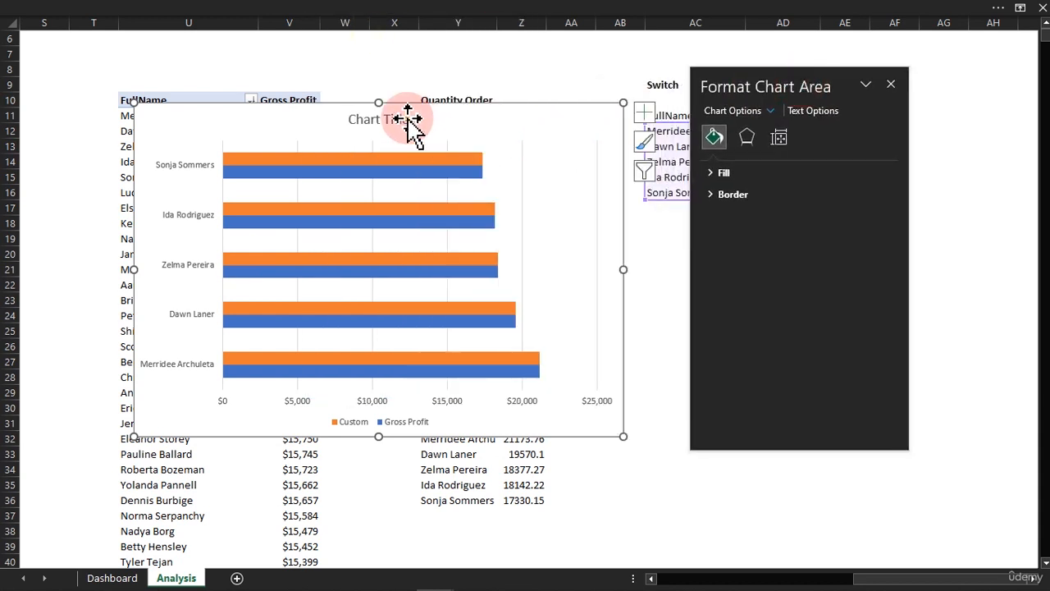
key("Delete")
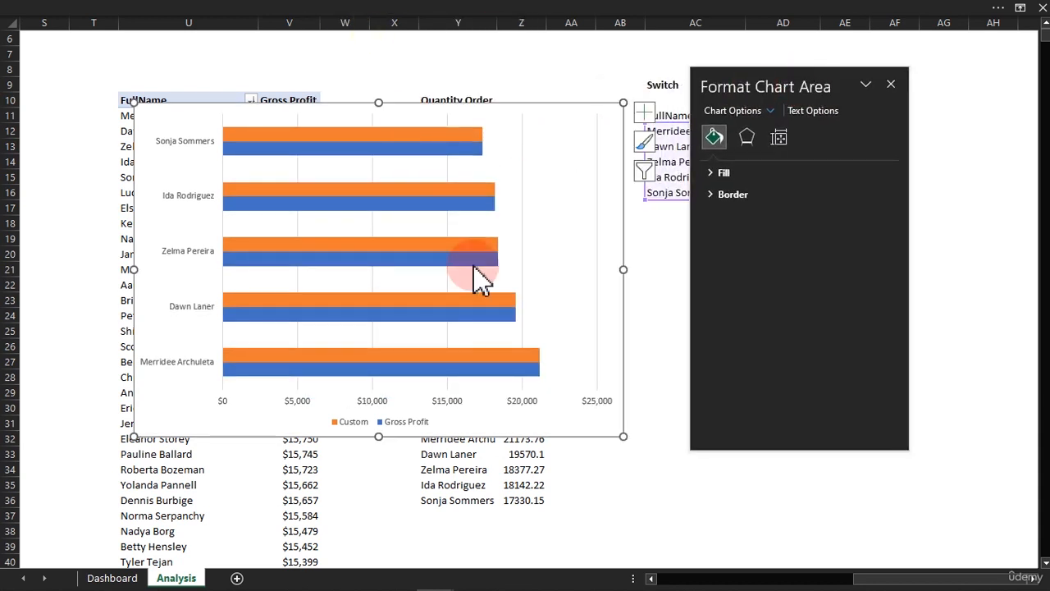
left_click(593, 419)
key("Delete")
left_click(412, 422)
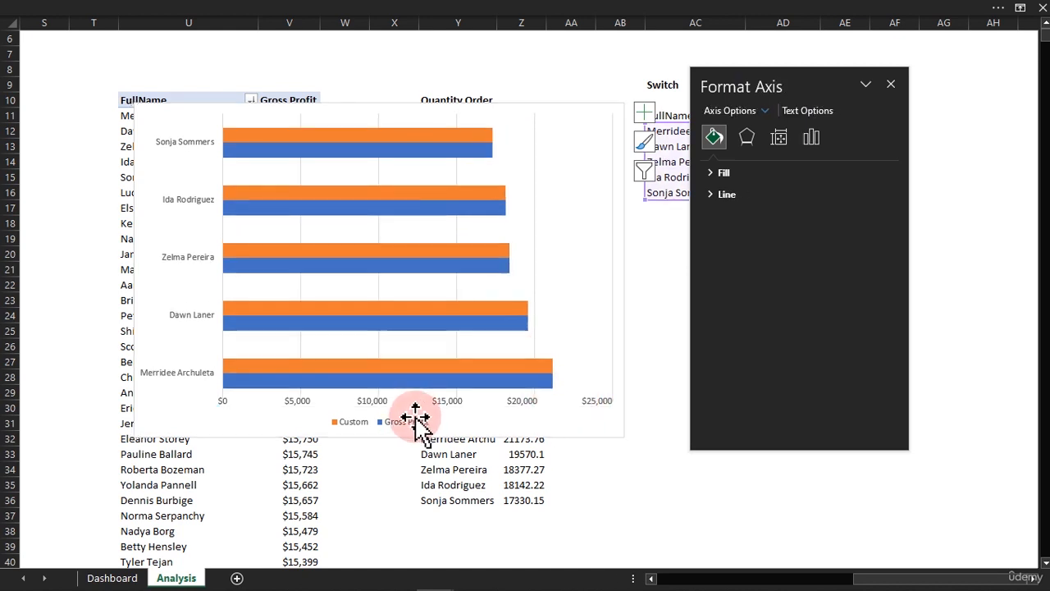
key("Delete")
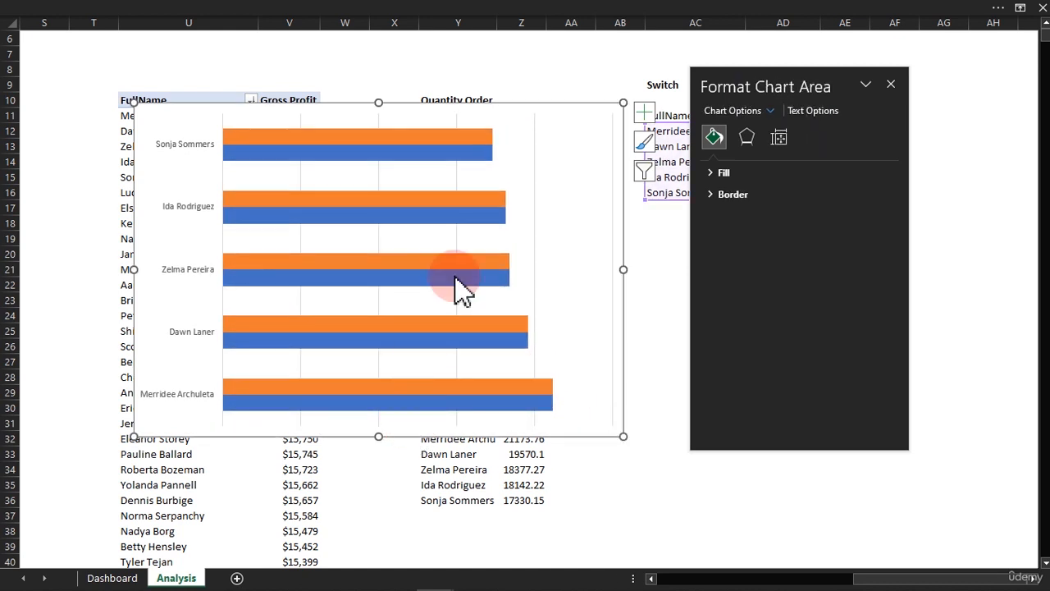
Set the chart's customer name axis to show its categories in reverse order
left_click(187, 146)
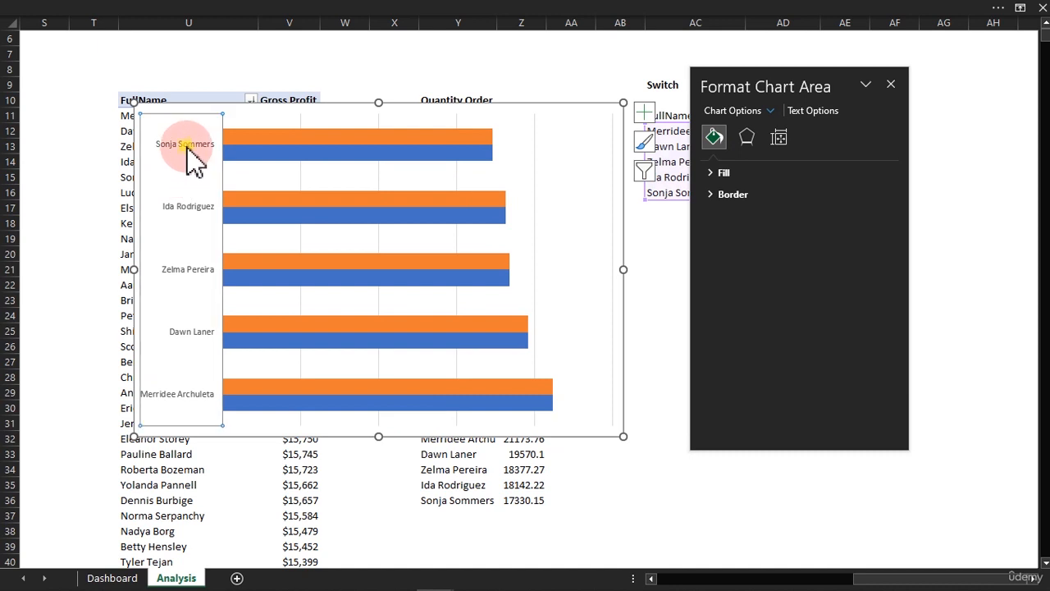
left_click(722, 137)
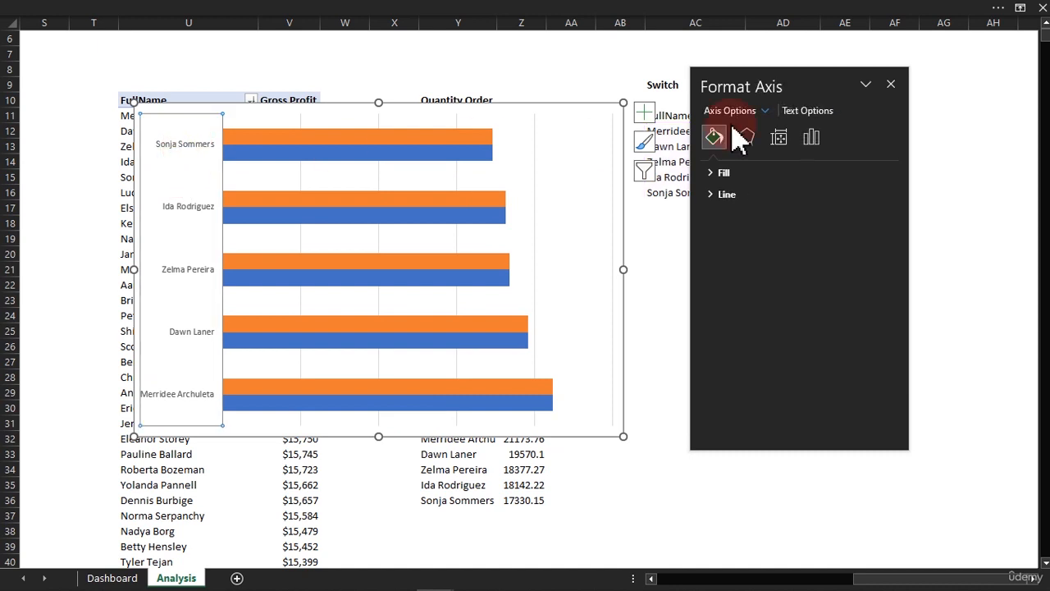
left_click(811, 138)
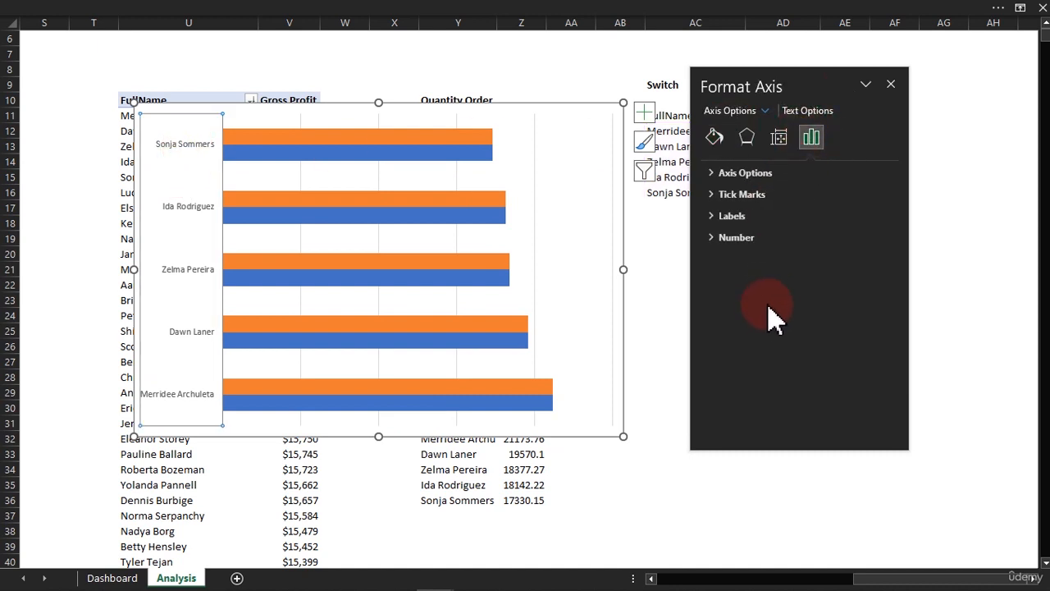
left_click(719, 174)
left_click(767, 406)
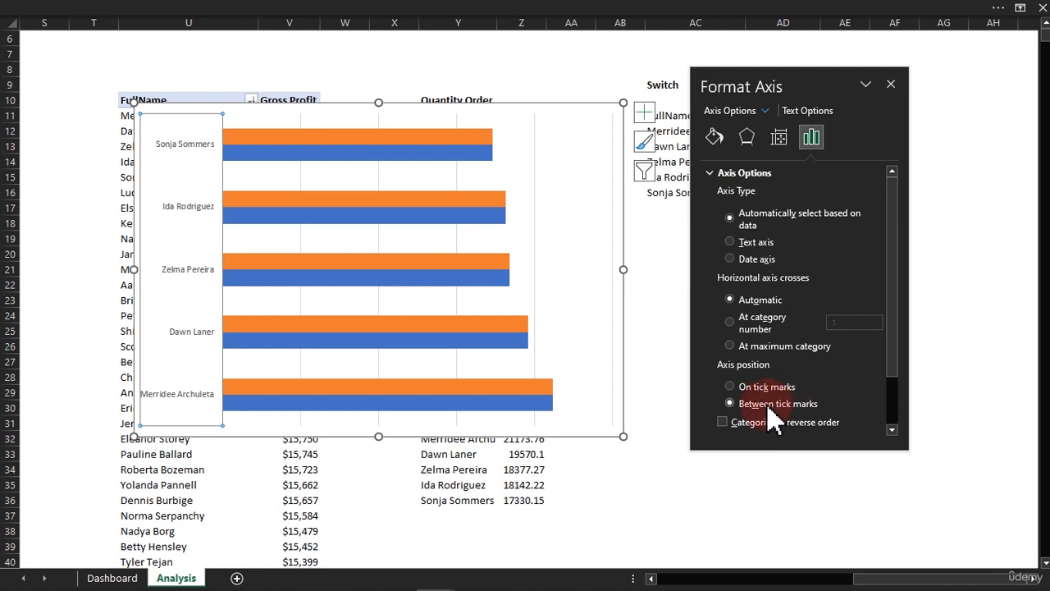
left_click(723, 423)
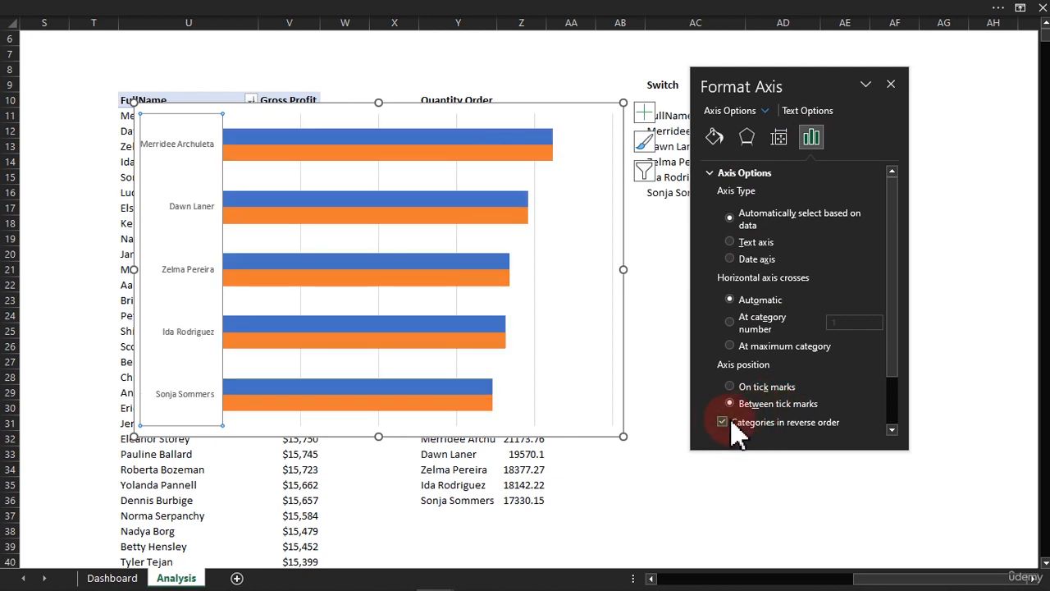
Delete the vertical gridlines from the bar chart
left_click(407, 138)
left_click(451, 175)
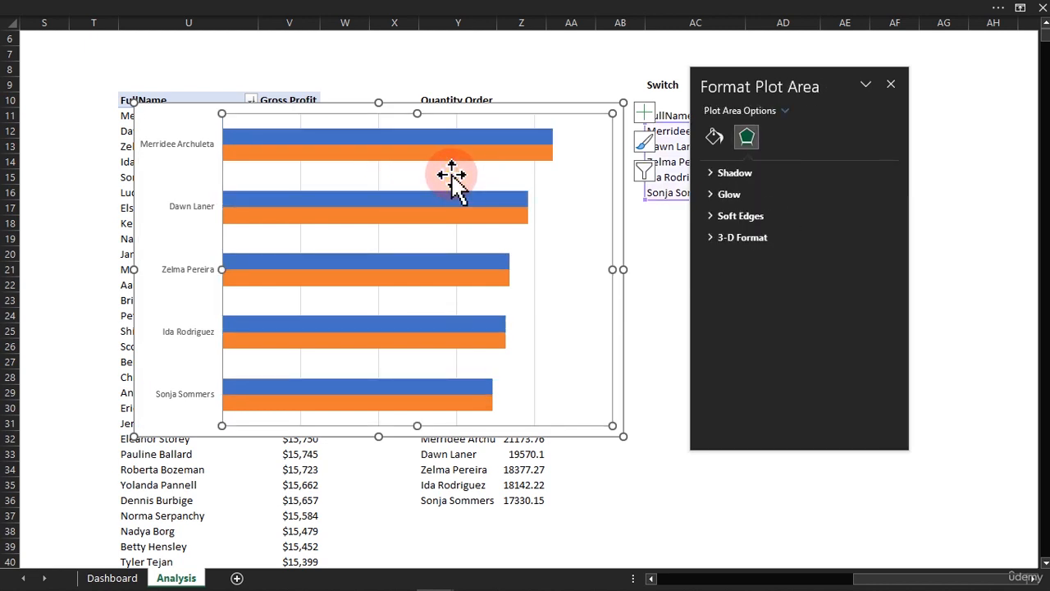
left_click(457, 182)
left_click(457, 180)
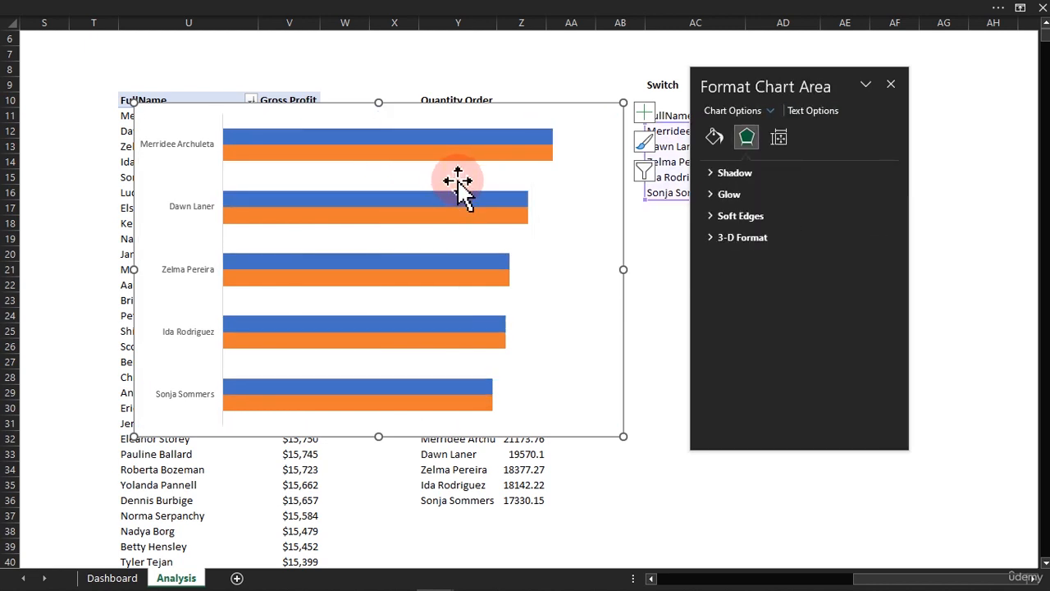
Set the gap width of the chart's data series to 30%
left_click(420, 138)
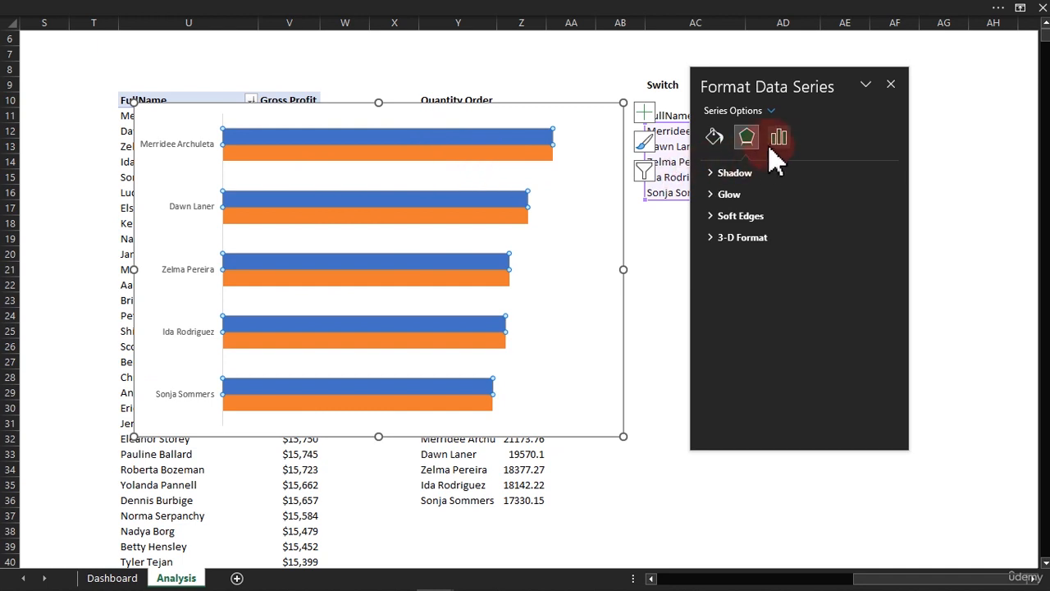
left_click(780, 140)
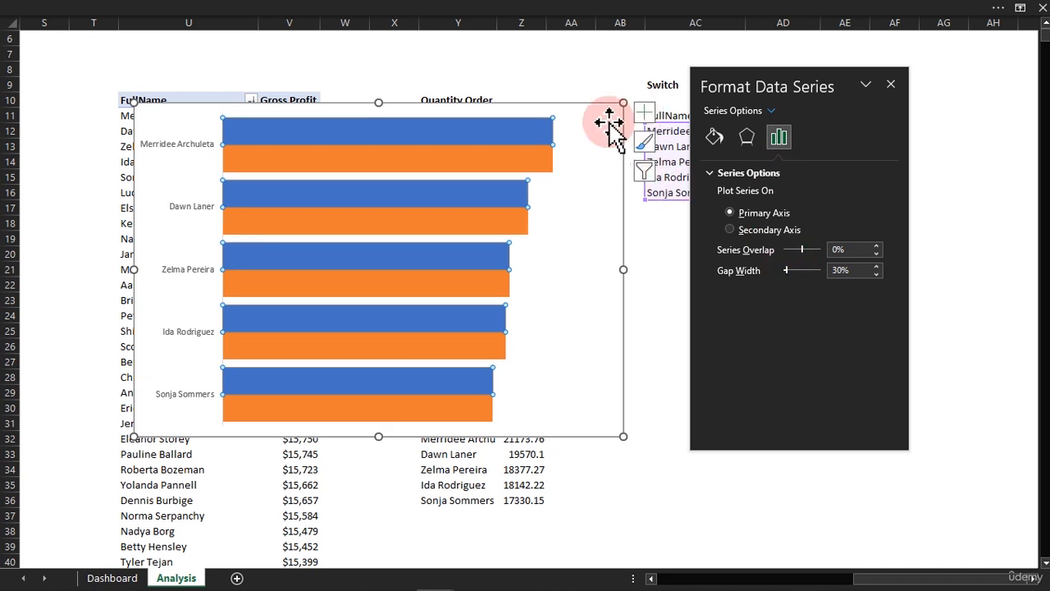
left_click(530, 168)
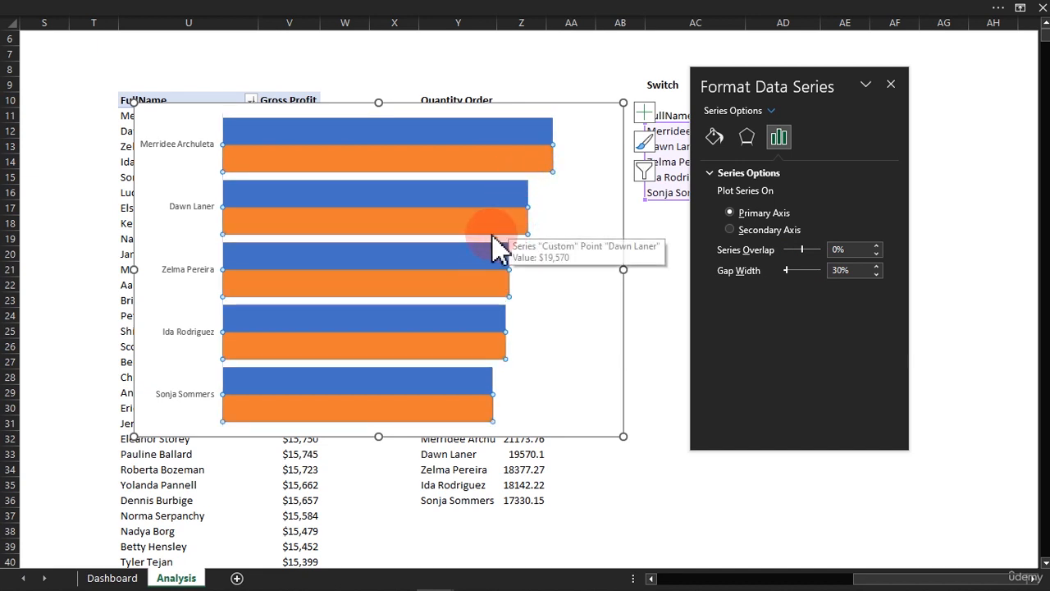
Add data labels to the blue Gross Profit series
left_click(489, 132)
left_click(645, 112)
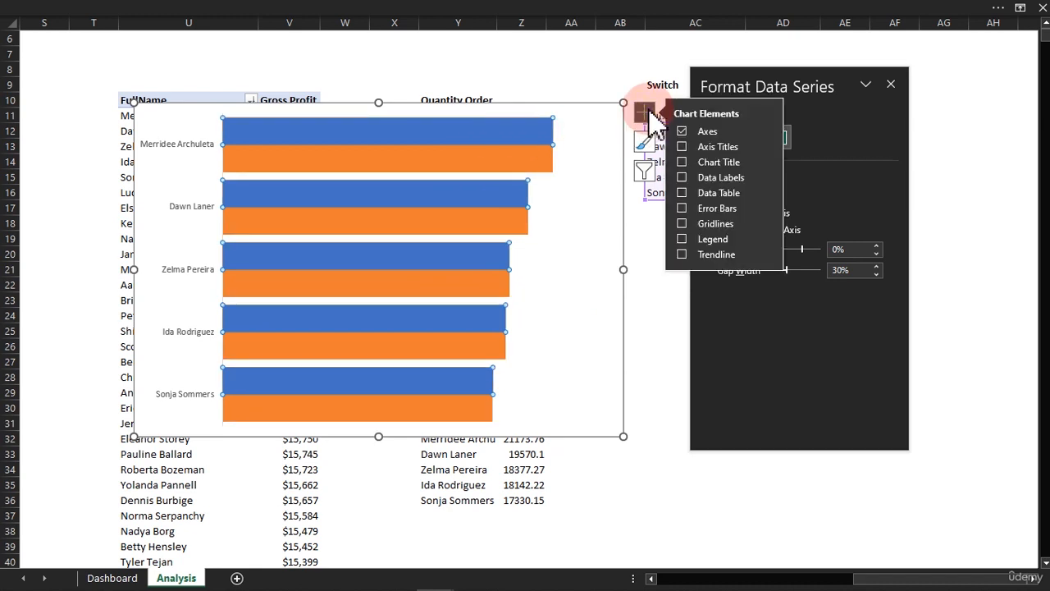
left_click(688, 180)
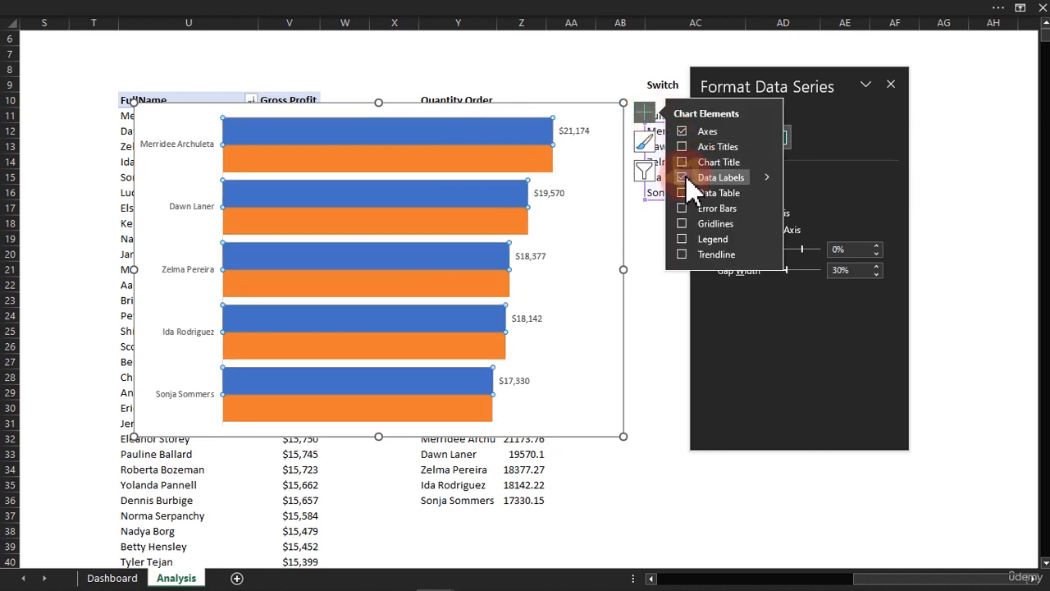
Include the category name in the blue series' data labels
left_click(581, 136)
left_click(581, 133)
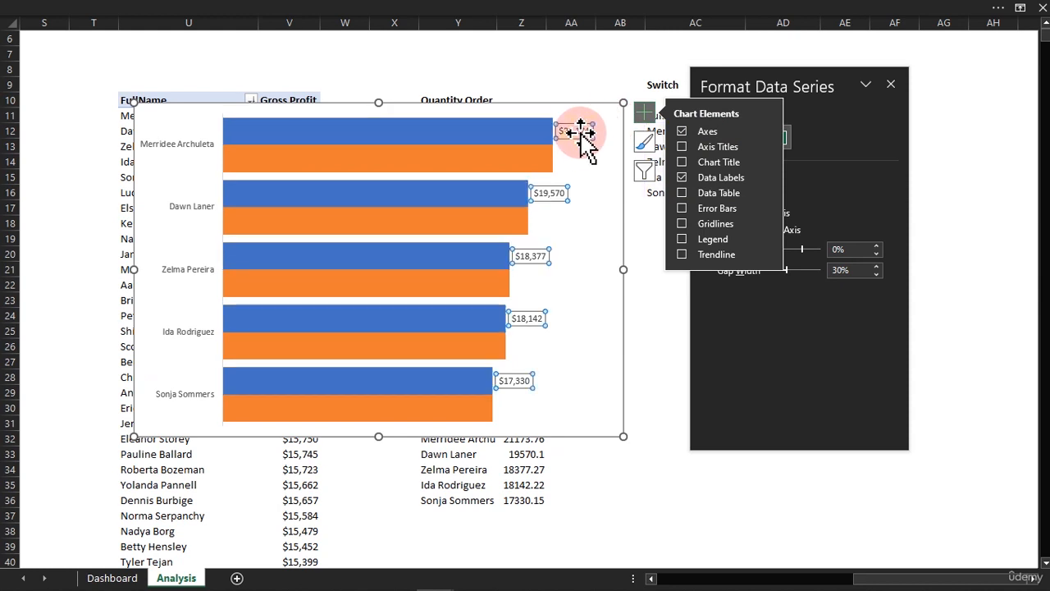
left_click_drag(820, 83, 788, 117)
left_click(785, 181)
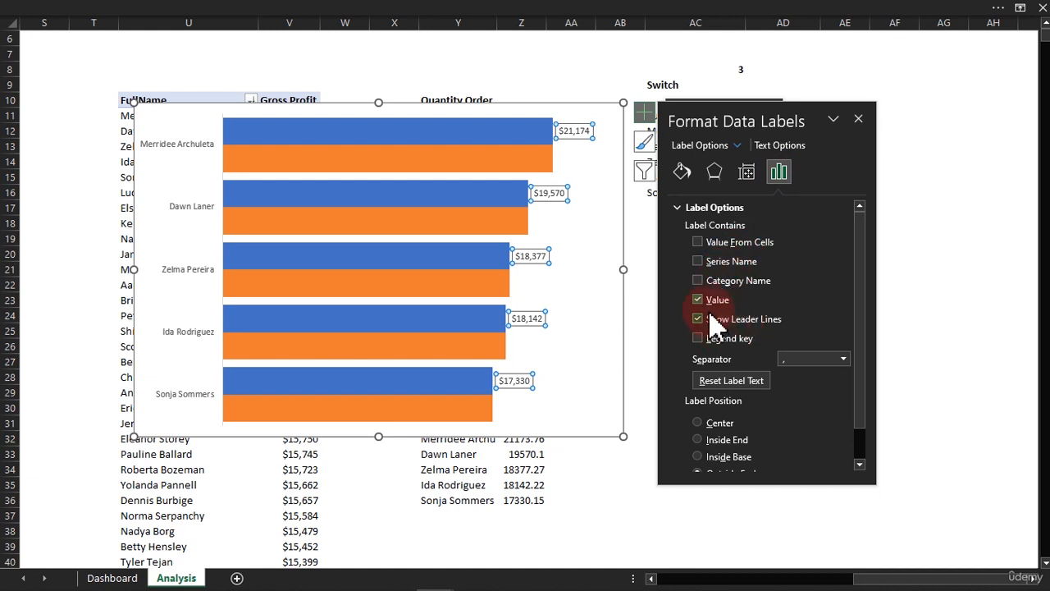
left_click(699, 281)
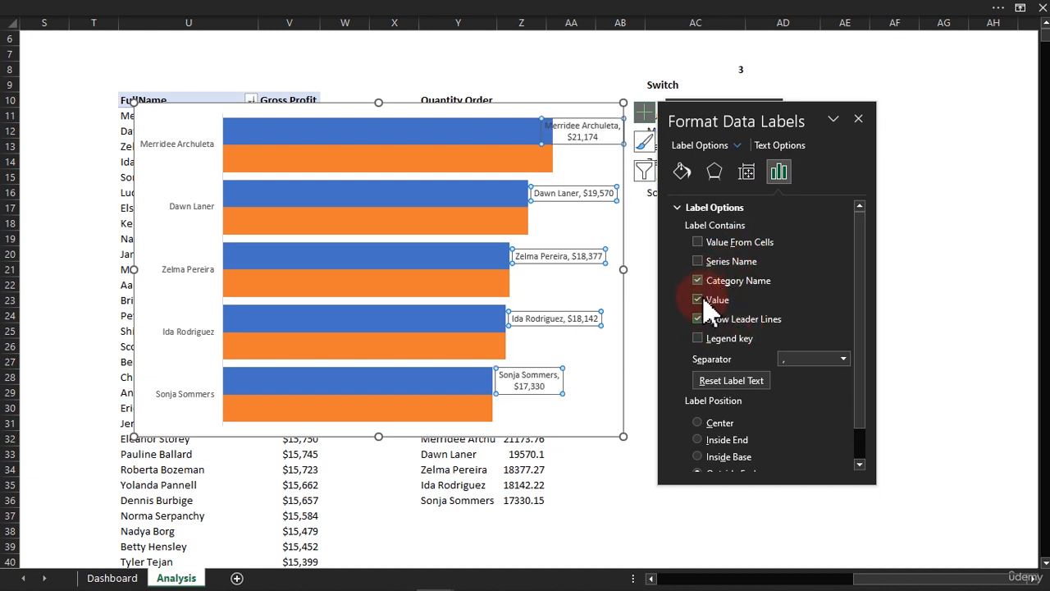
Show only the category name at Inside Base in the blue series' data labels, and delete the chart's vertical category axis
left_click(698, 301)
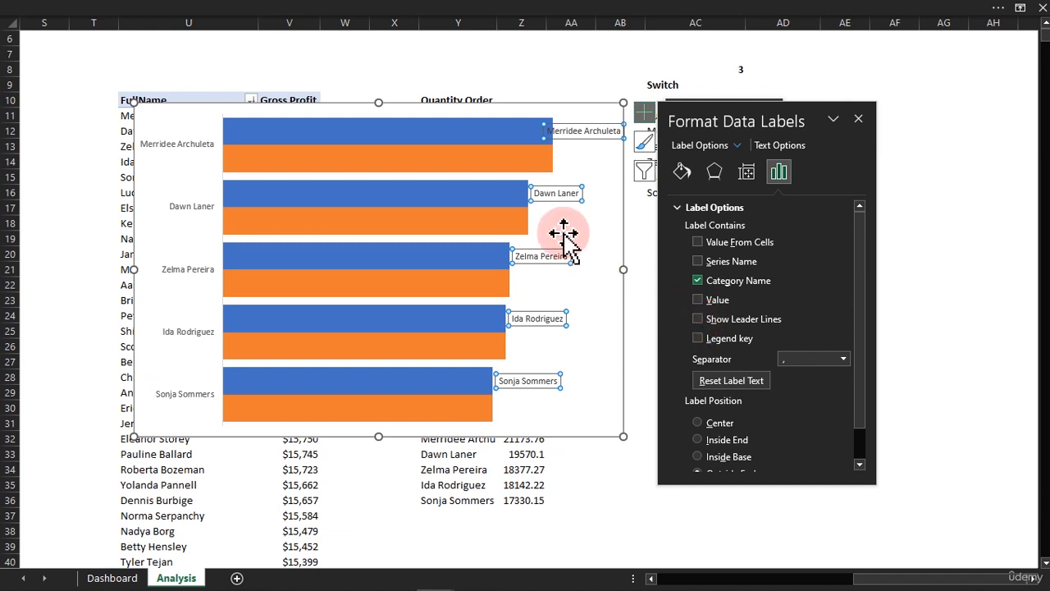
left_click_drag(858, 284, 861, 321)
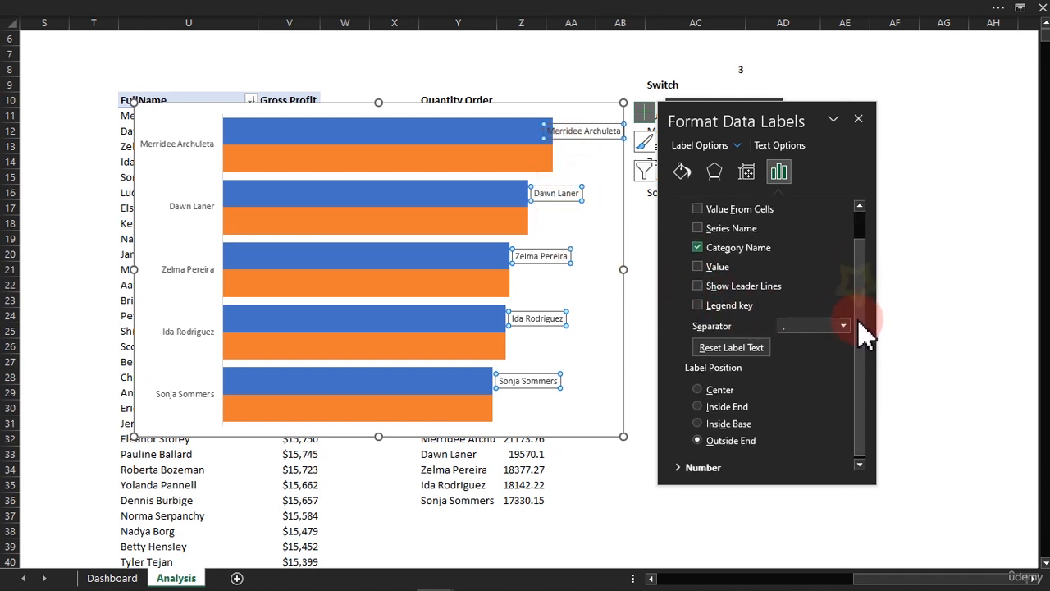
left_click(703, 420)
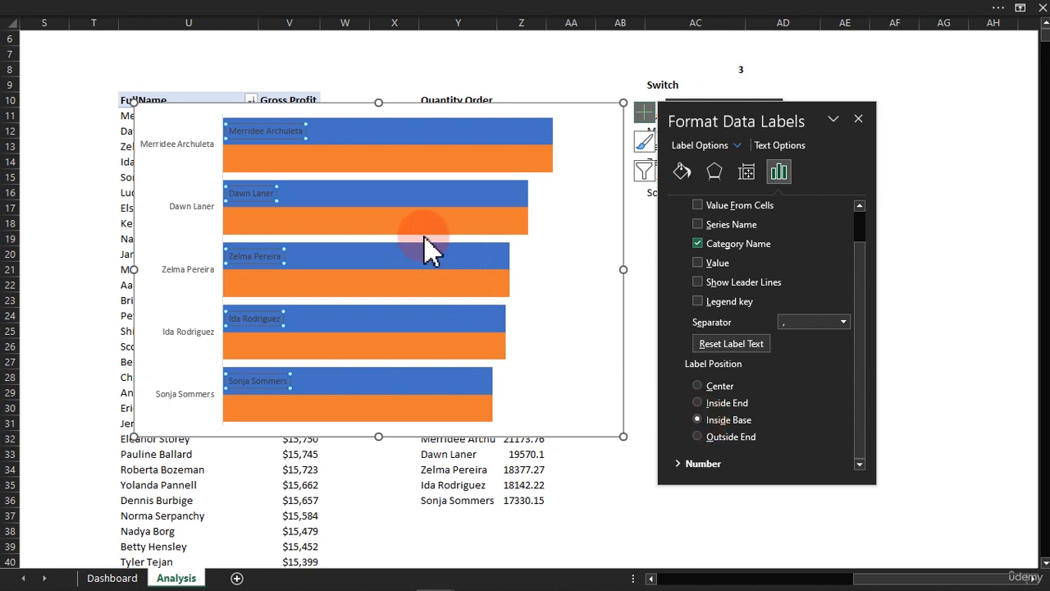
left_click(199, 148)
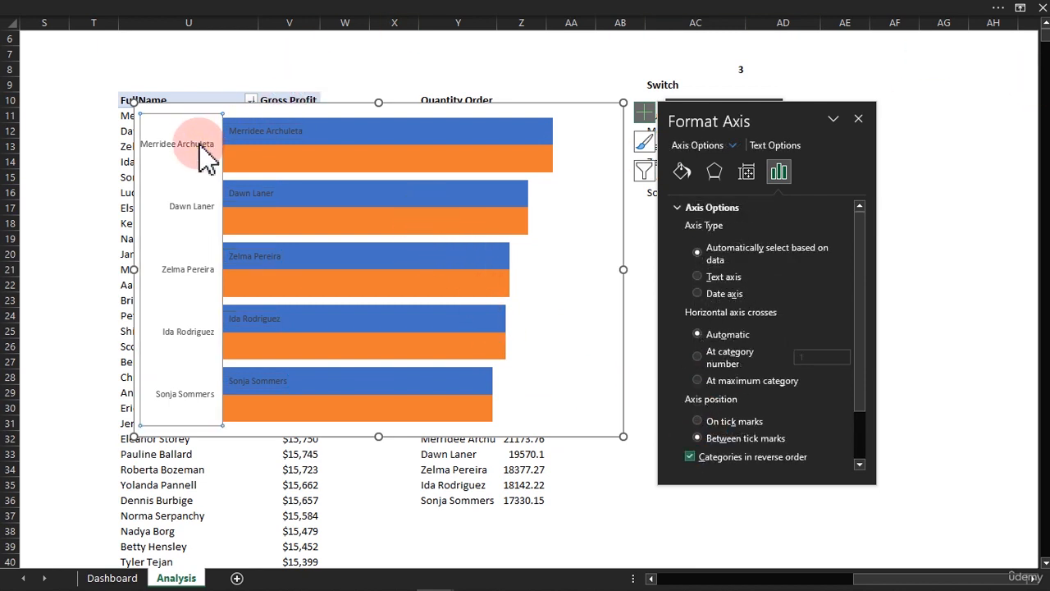
key("Delete")
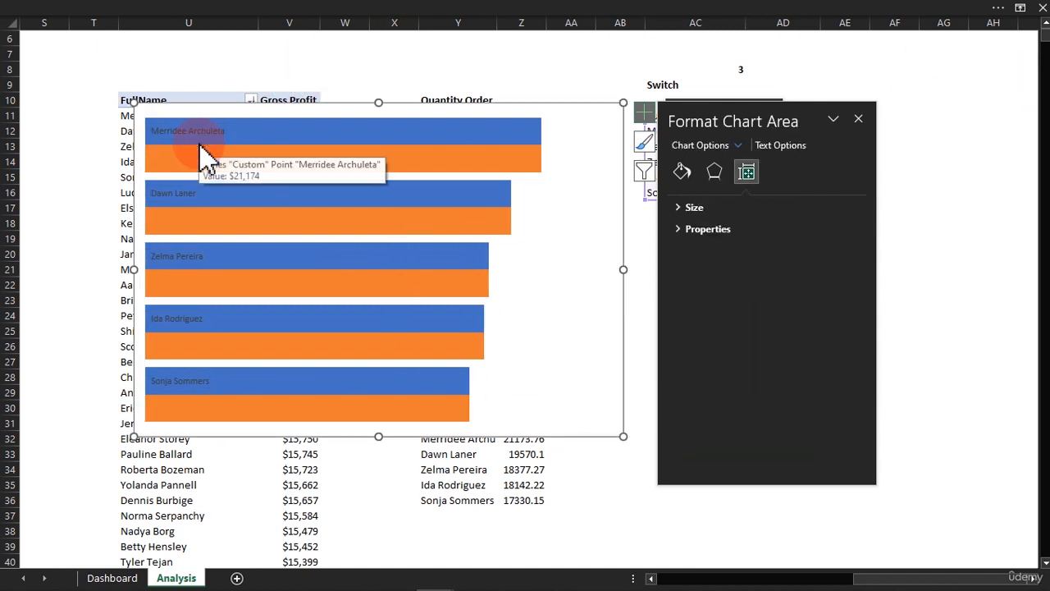
Remove the border line and the fill from the blue series' bars
left_click(490, 131)
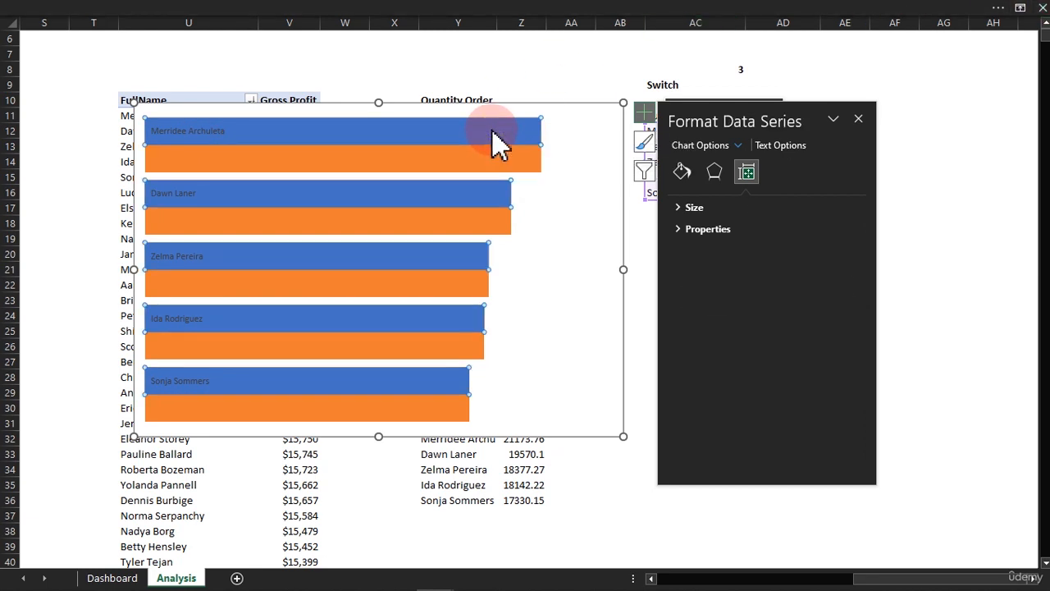
left_click(686, 174)
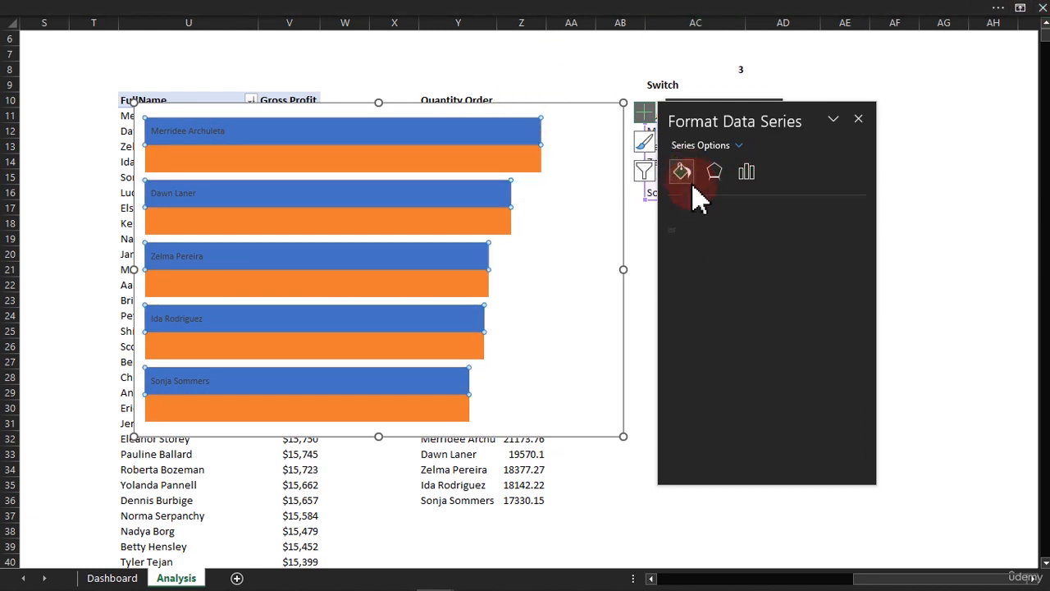
left_click(688, 230)
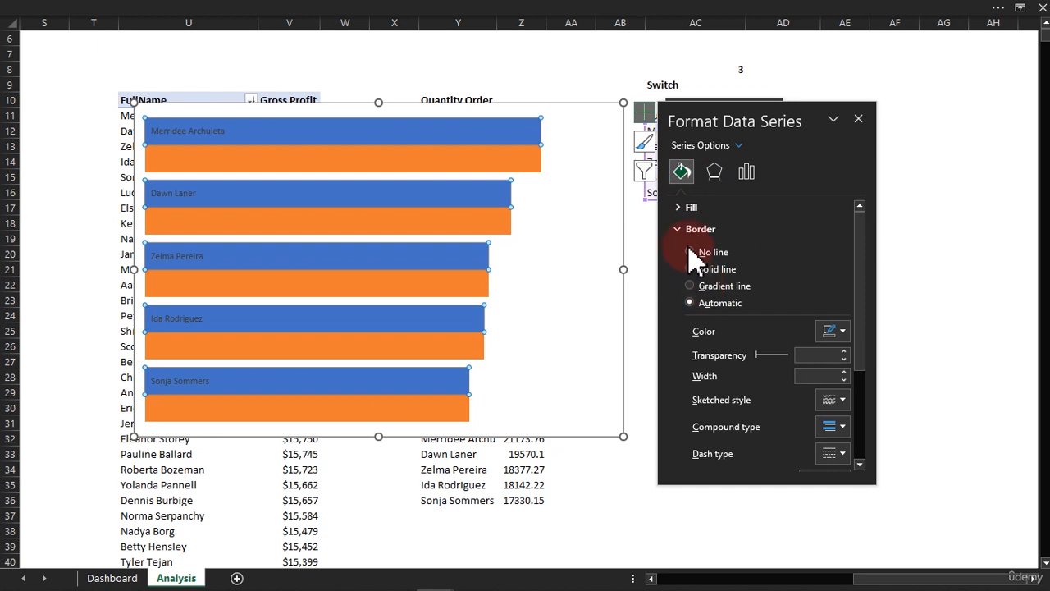
left_click(692, 252)
left_click(686, 207)
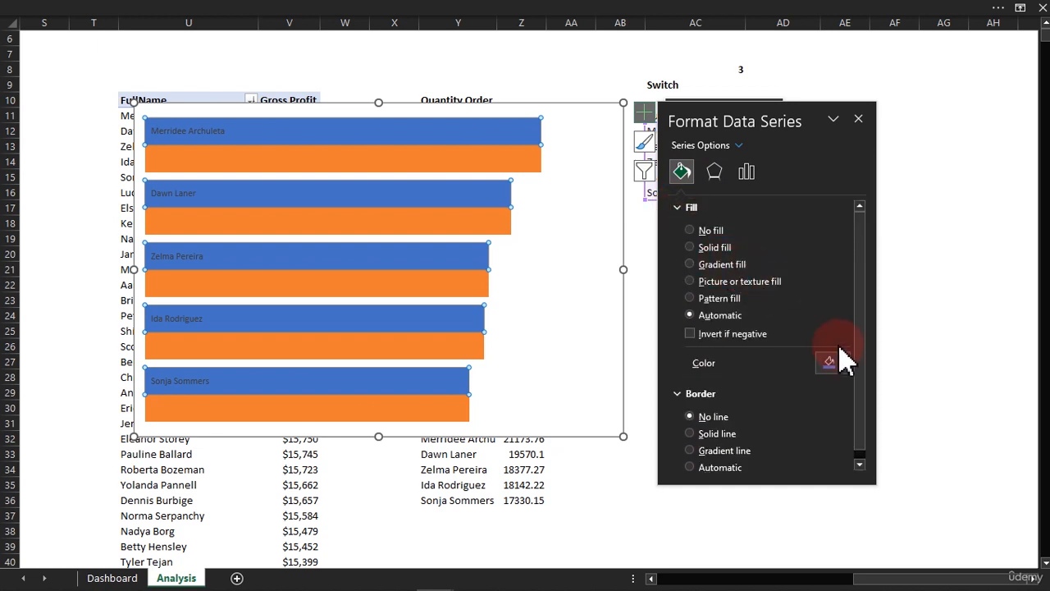
left_click(842, 363)
left_click(743, 276)
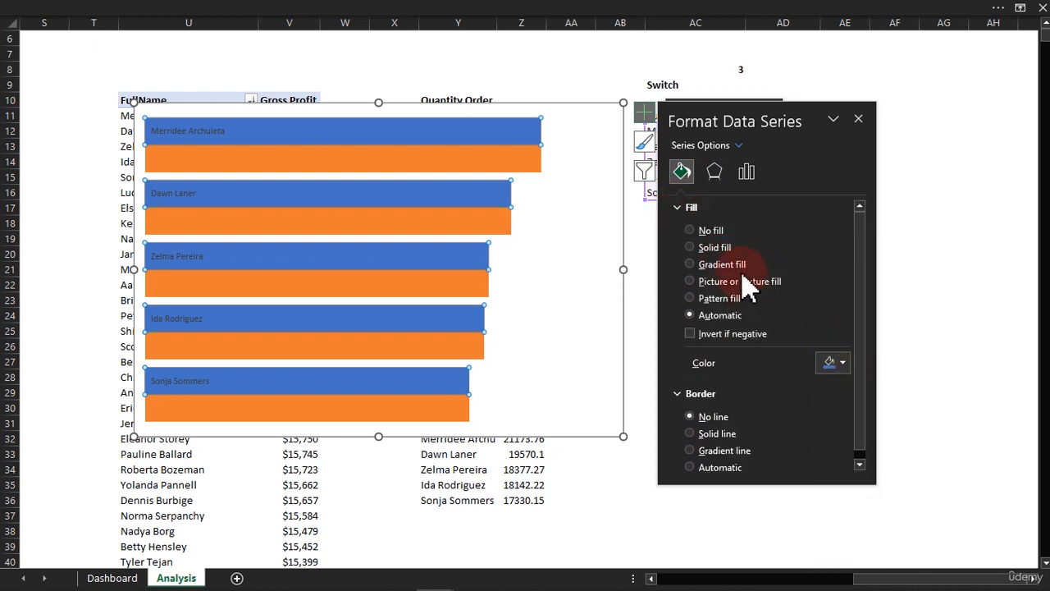
left_click(702, 229)
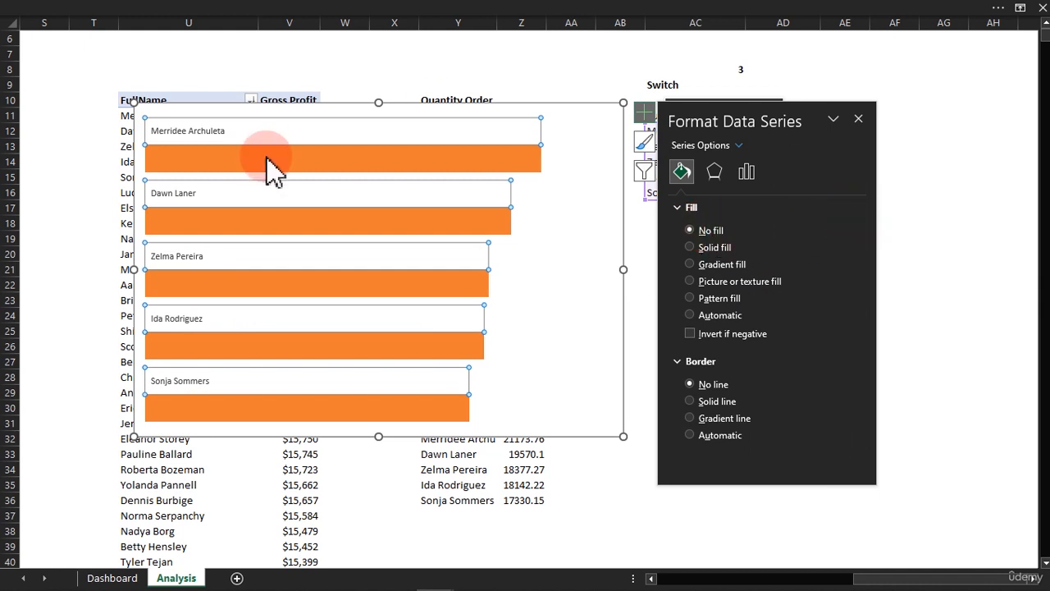
Set the series overlap to 100% and shrink the chart to roughly two-thirds of its size
left_click(748, 174)
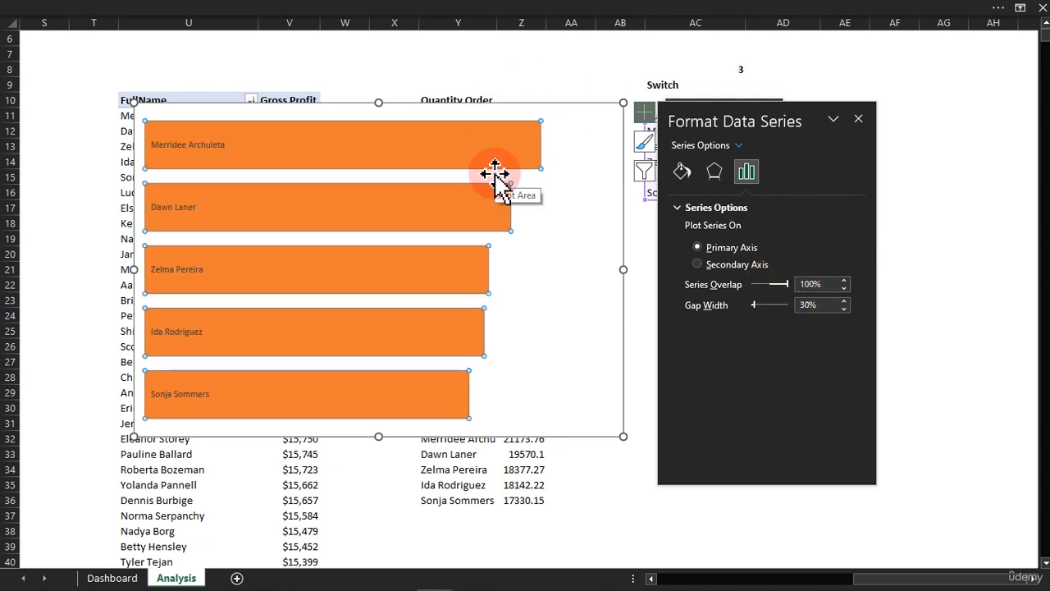
left_click(621, 105)
left_click_drag(621, 105, 456, 237)
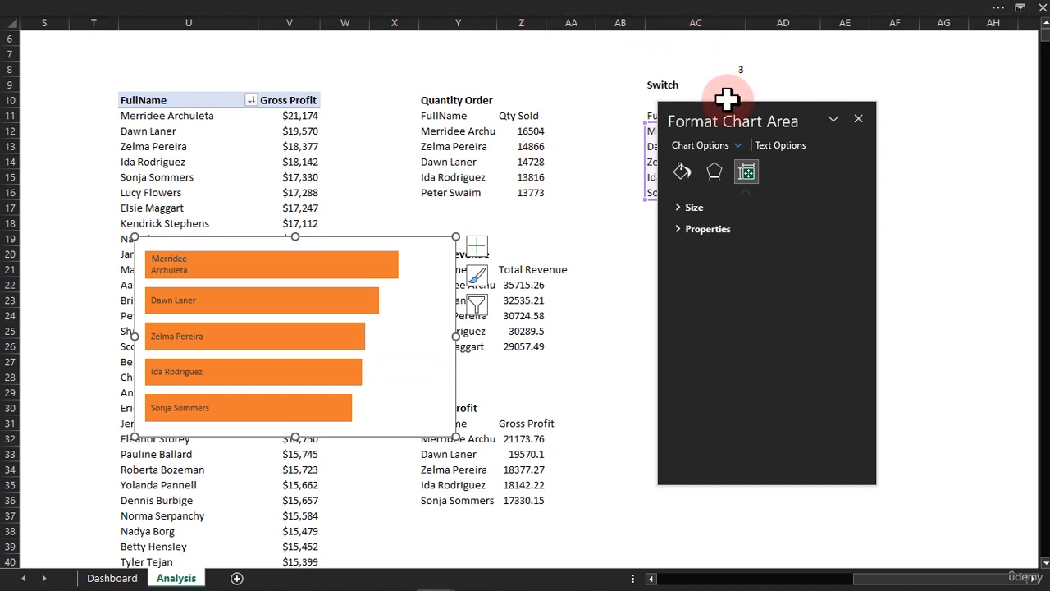
Move the bar chart from the Analysis sheet to the Dashboard sheet, placing it over the white card
left_click_drag(779, 118, 734, 159)
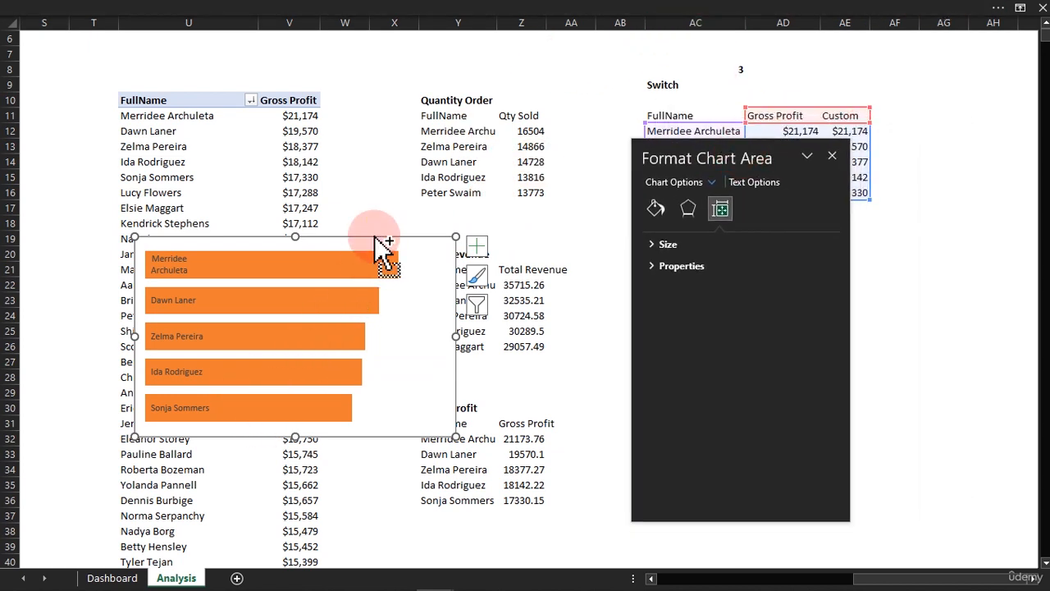
key("ctrl+x")
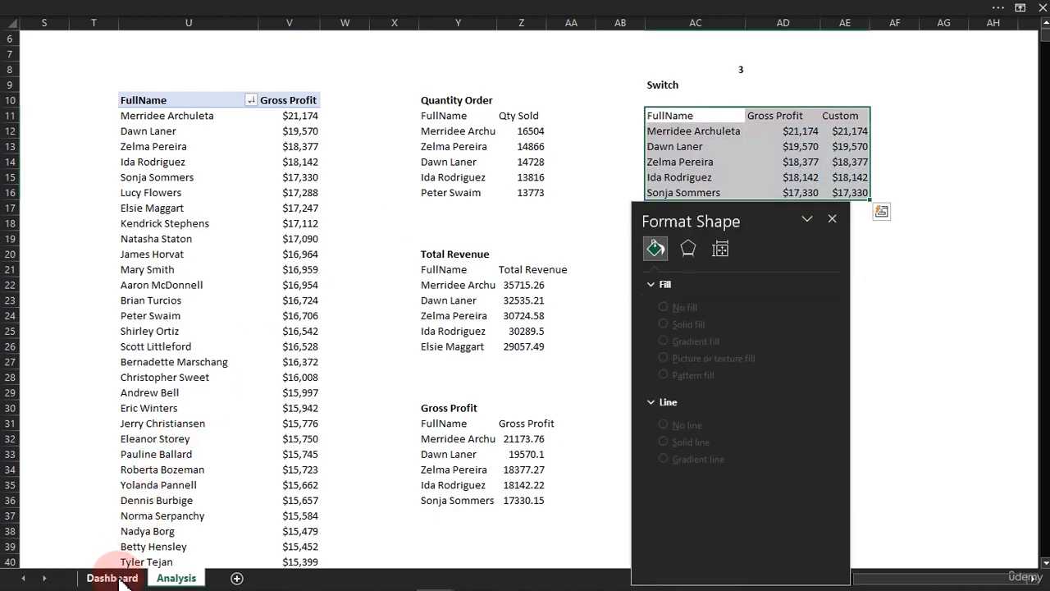
left_click(113, 578)
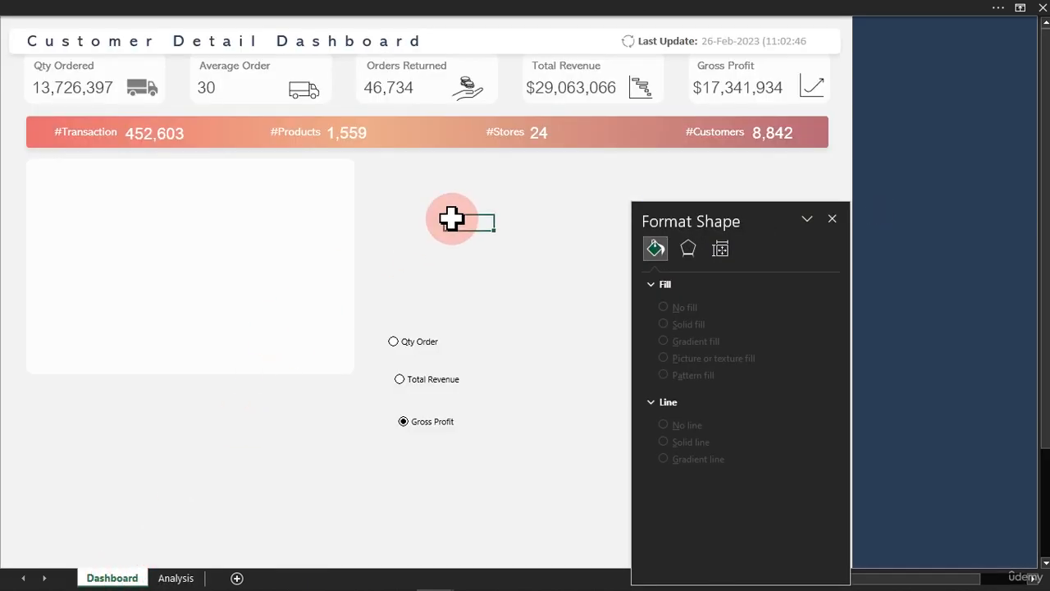
key("ctrl+v")
left_click_drag(474, 213, 72, 186)
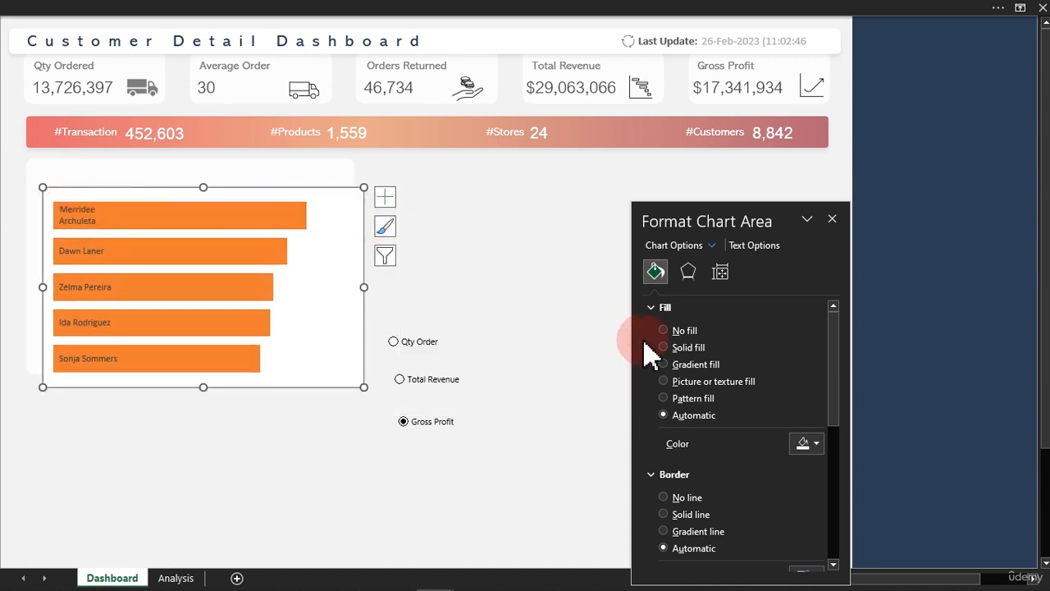
Set the chart area to no fill and no border line, and align the chart with the white card
left_click(686, 330)
left_click(680, 464)
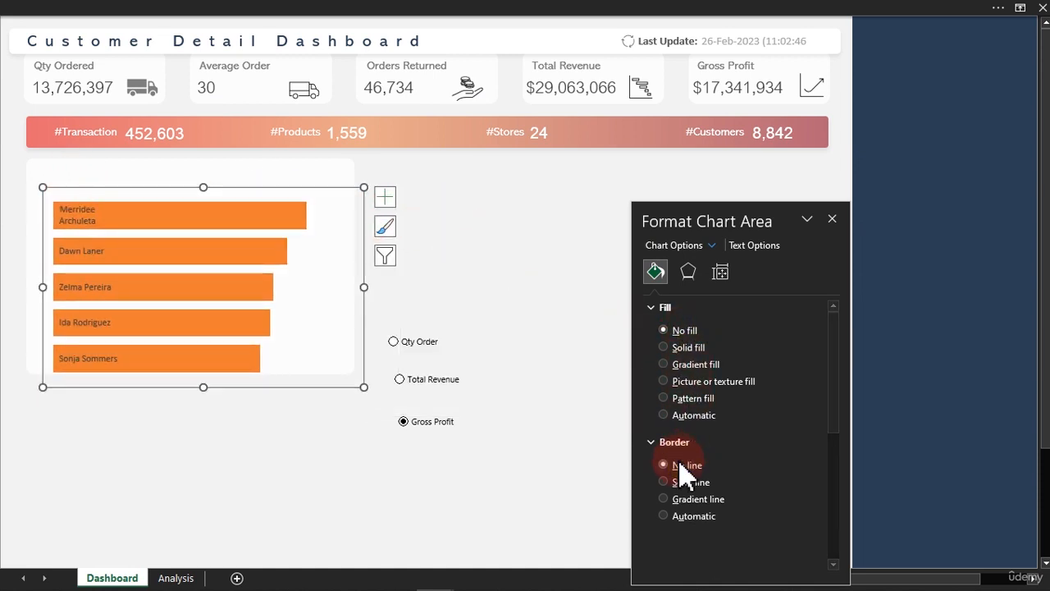
mouse_move(364, 299)
left_mouse_down()
mouse_move(346, 299)
mouse_move(353, 292)
left_mouse_up()
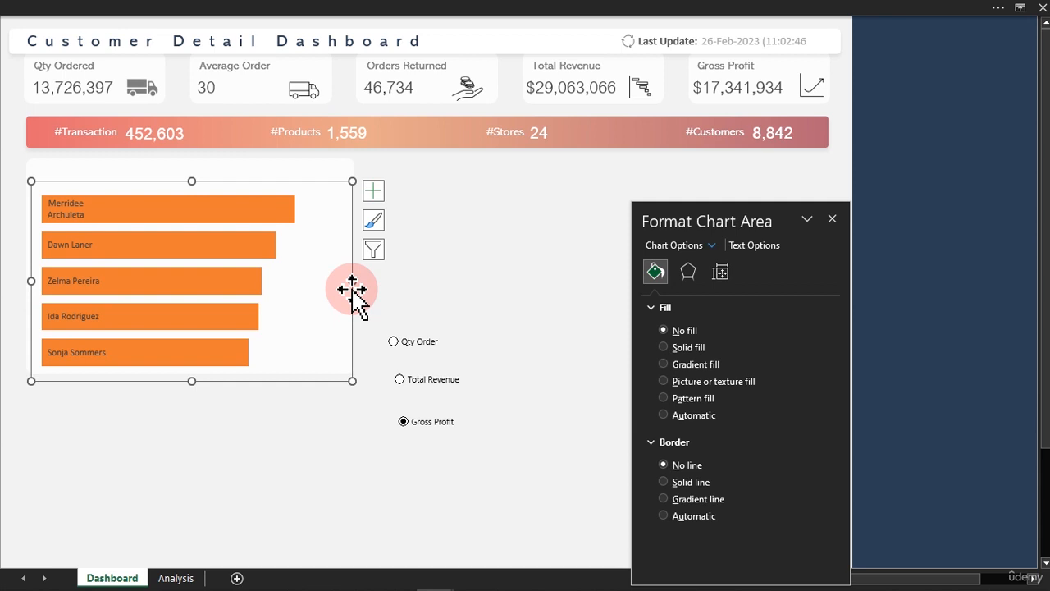
Fill the orange bars with the muted purple from the recent colors
mouse_move(267, 212)
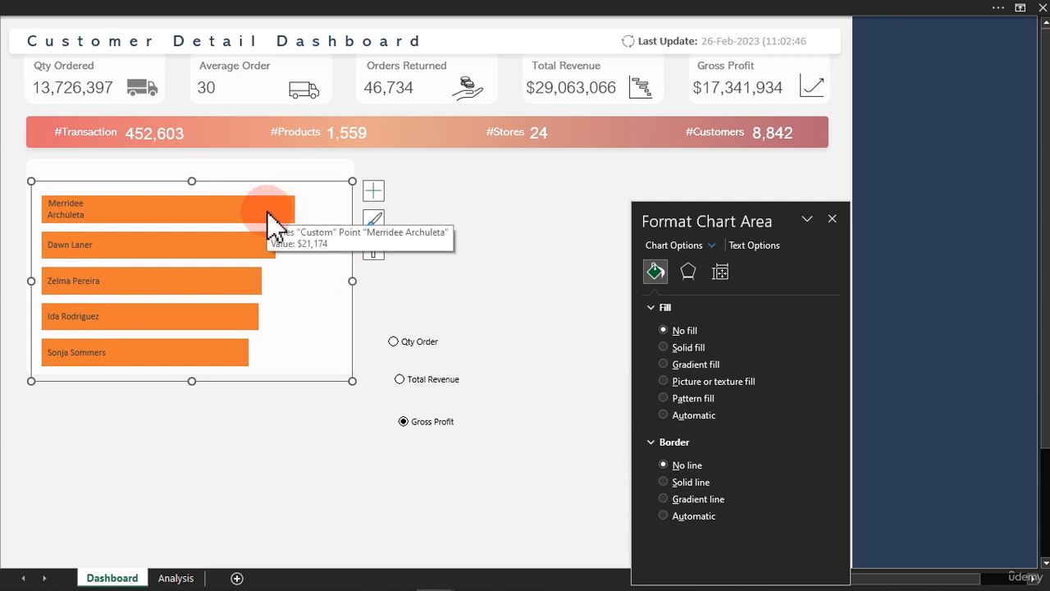
left_click(267, 212)
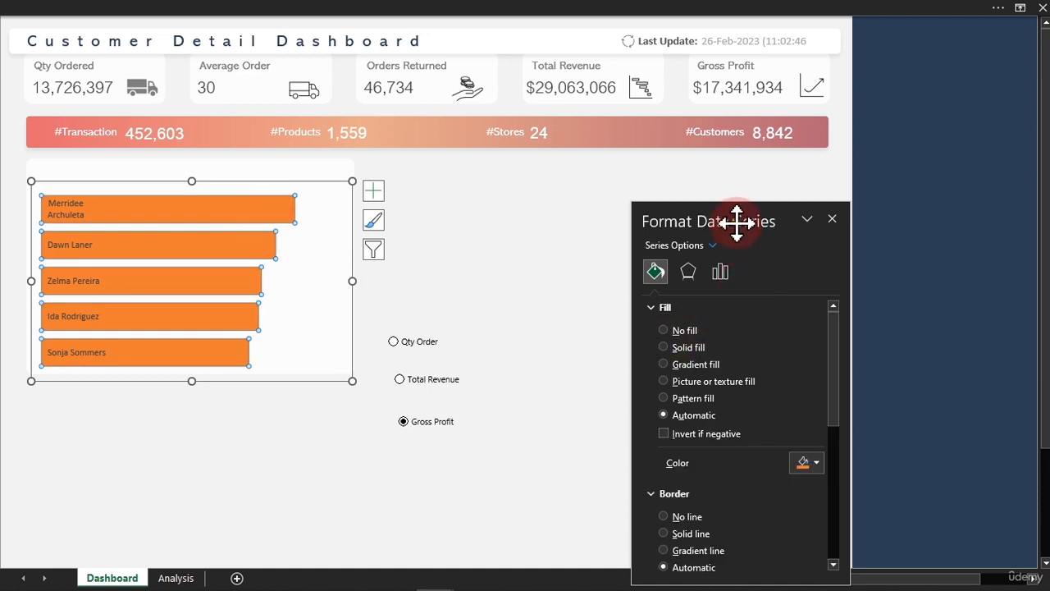
left_click_drag(736, 221, 577, 95)
left_click(655, 337)
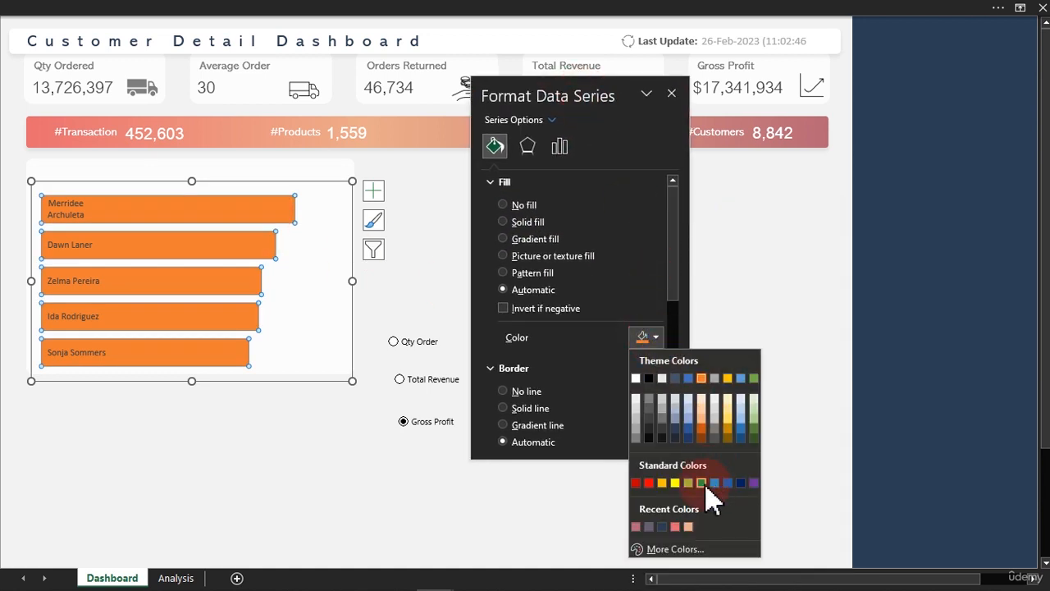
left_click(649, 527)
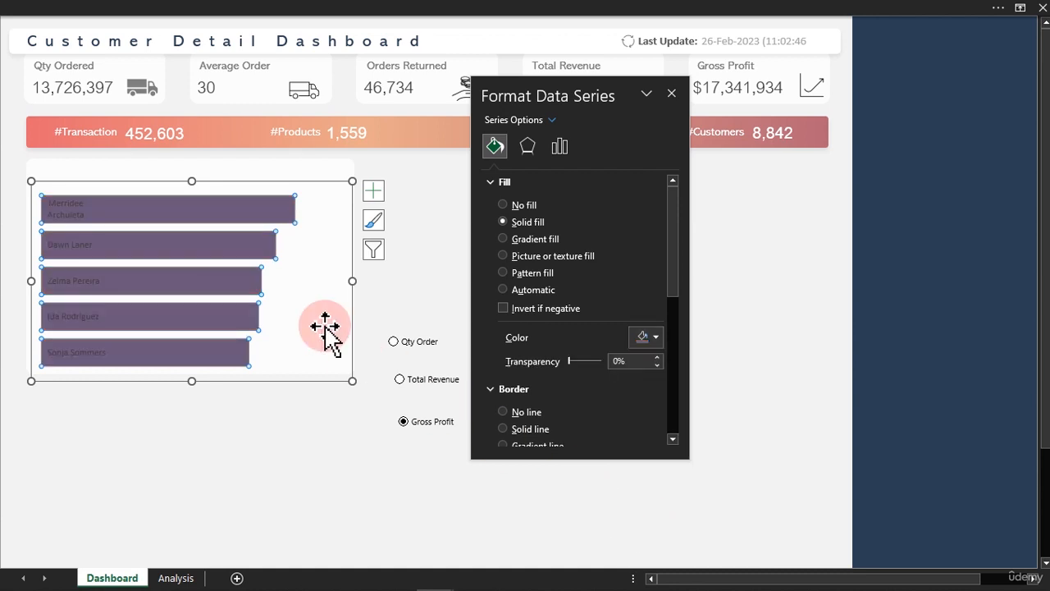
Check the hex code of the bars' purple fill color in the custom color settings without changing it
left_click(663, 358)
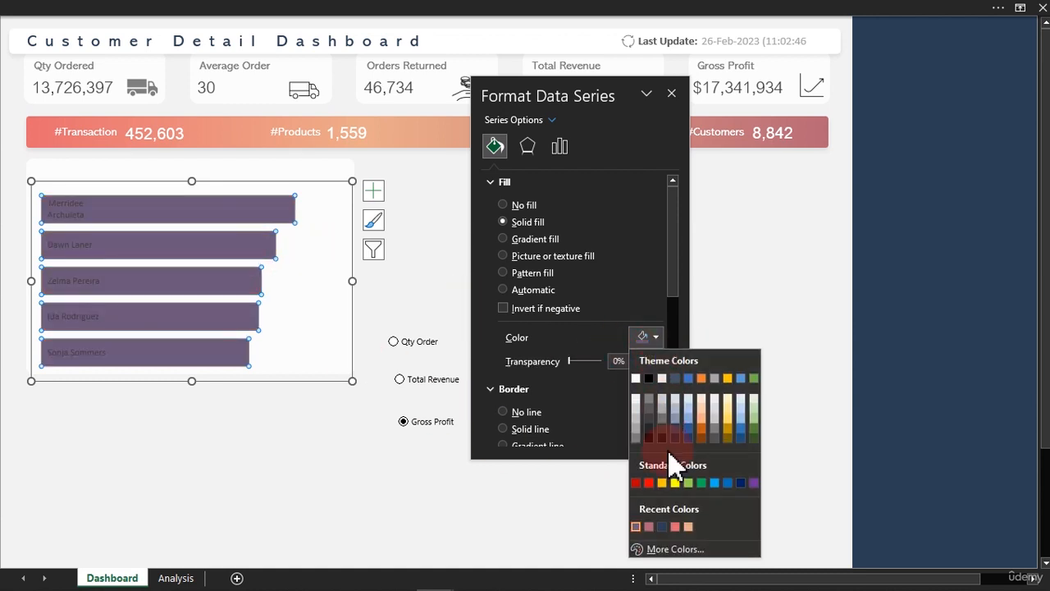
left_click(668, 553)
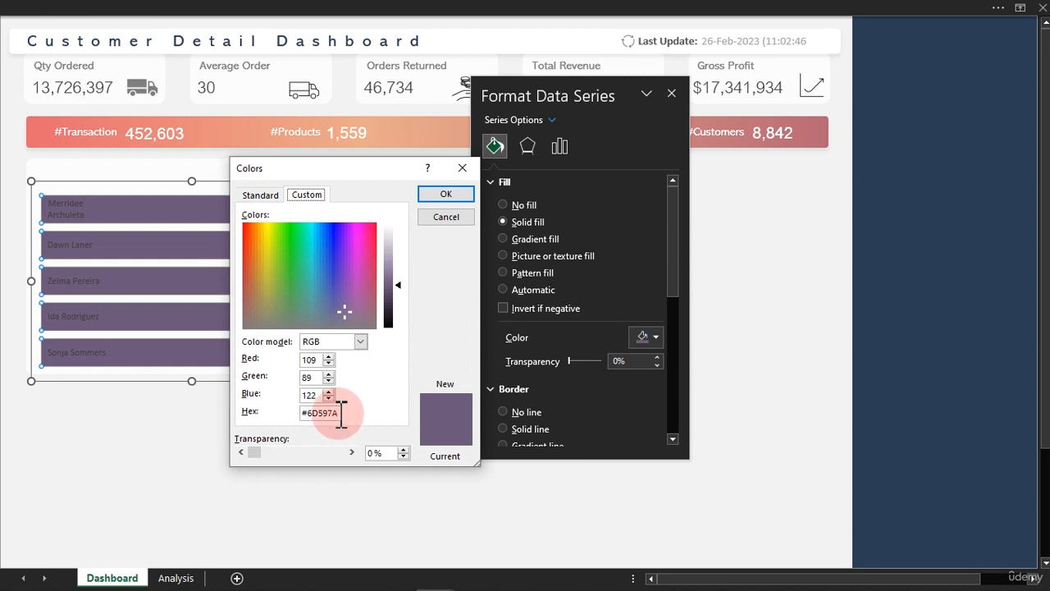
left_click_drag(341, 413, 300, 412)
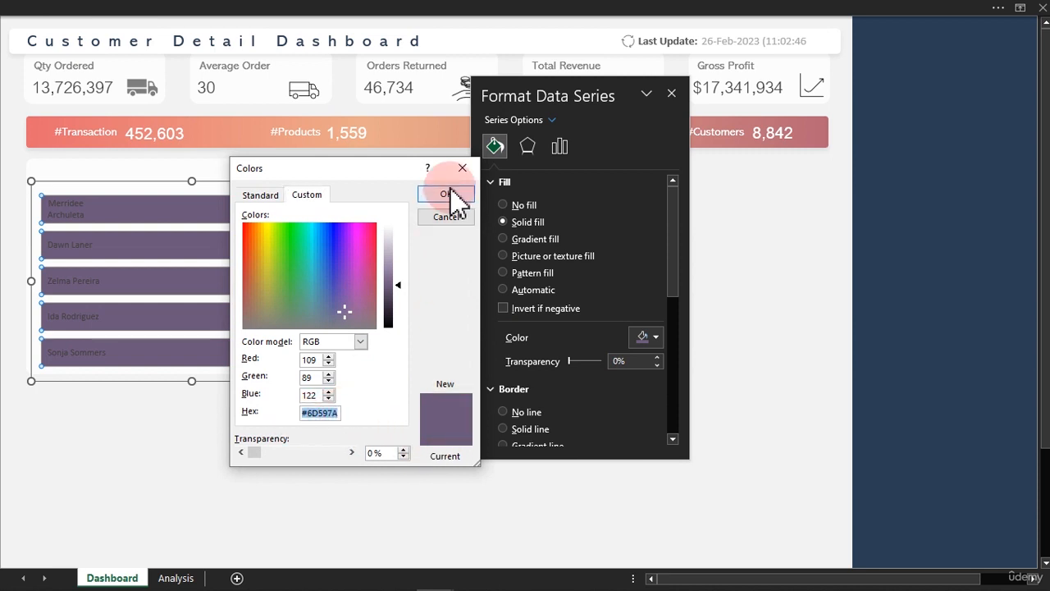
left_click(449, 218)
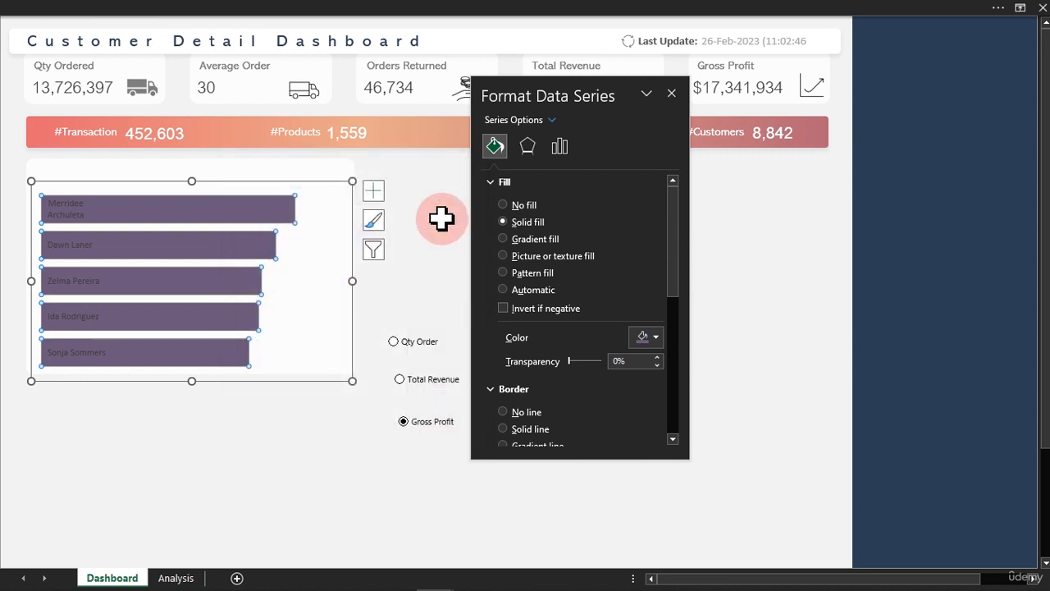
Set the text color of the bars' category name labels to white
left_click(62, 215)
left_click(607, 120)
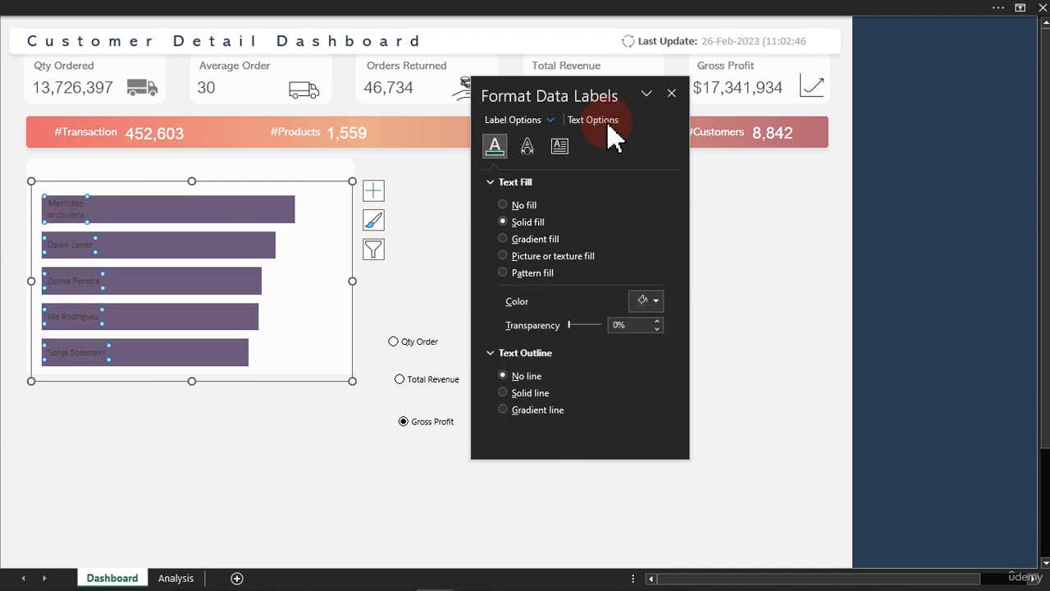
left_click(647, 302)
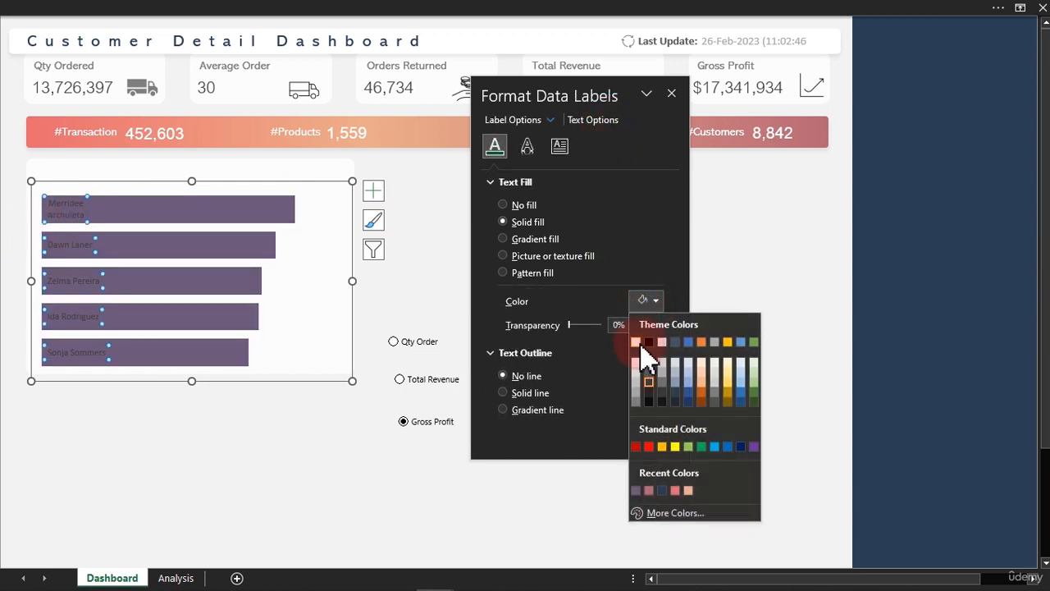
left_click(638, 343)
left_click(277, 408)
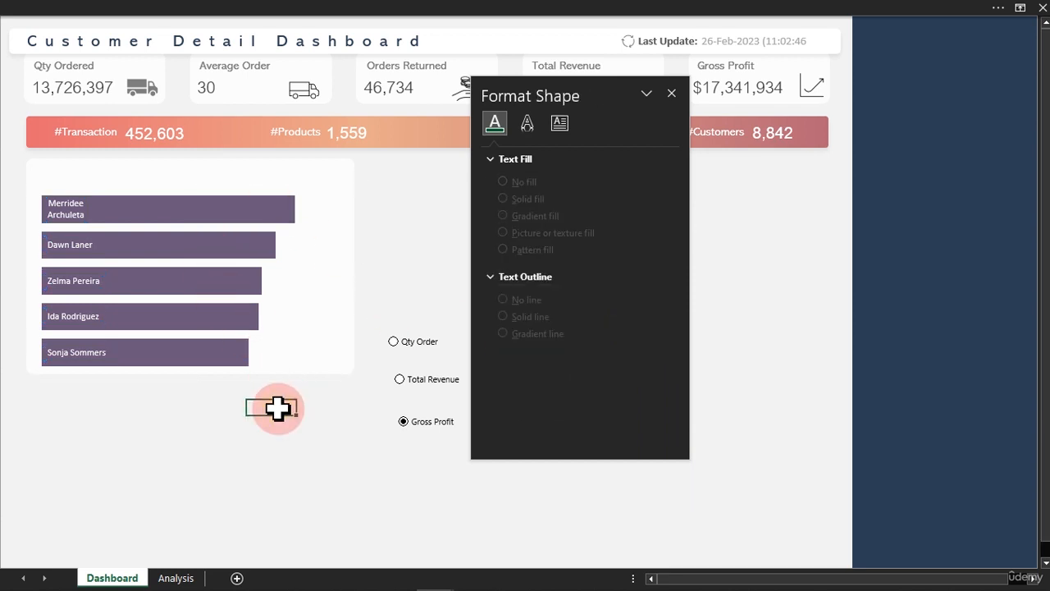
Widen the chart slightly past the right edge of the white card so the bars stretch further across it
left_click(311, 262)
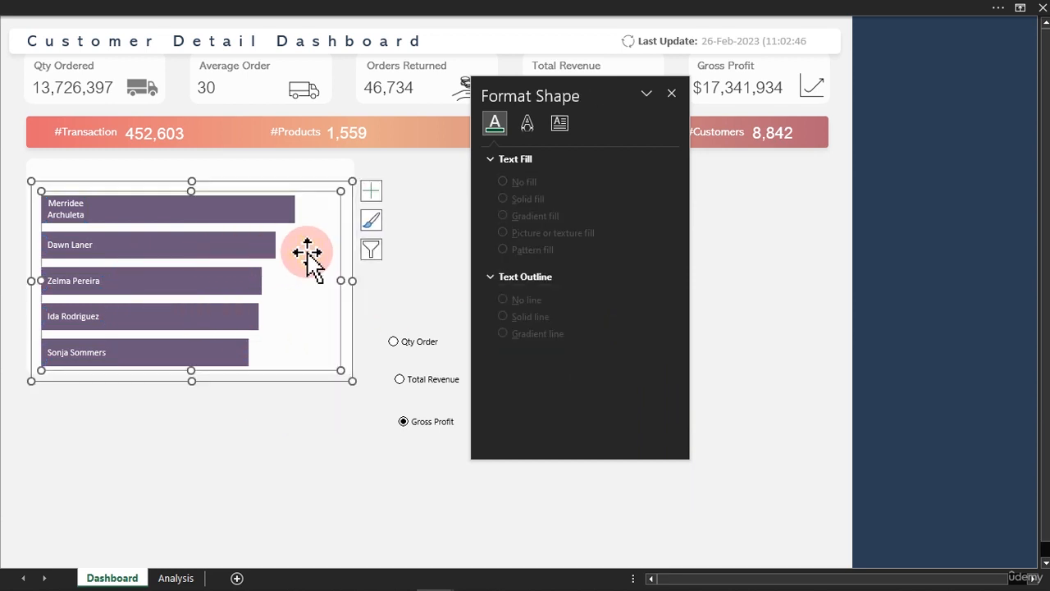
left_click(343, 277)
left_click(352, 279)
left_click_drag(350, 279, 383, 282)
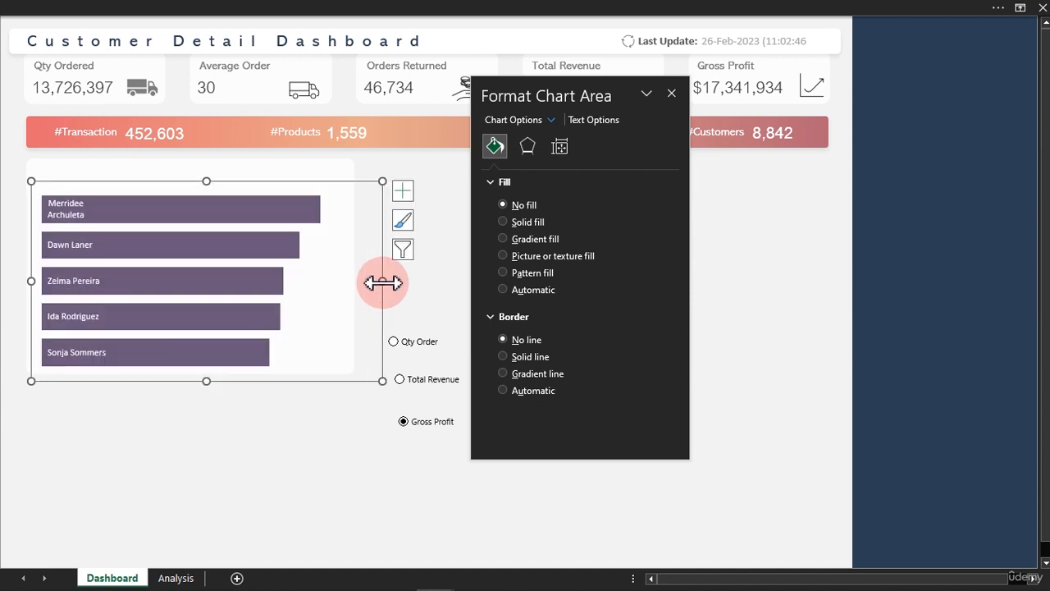
left_click(759, 184)
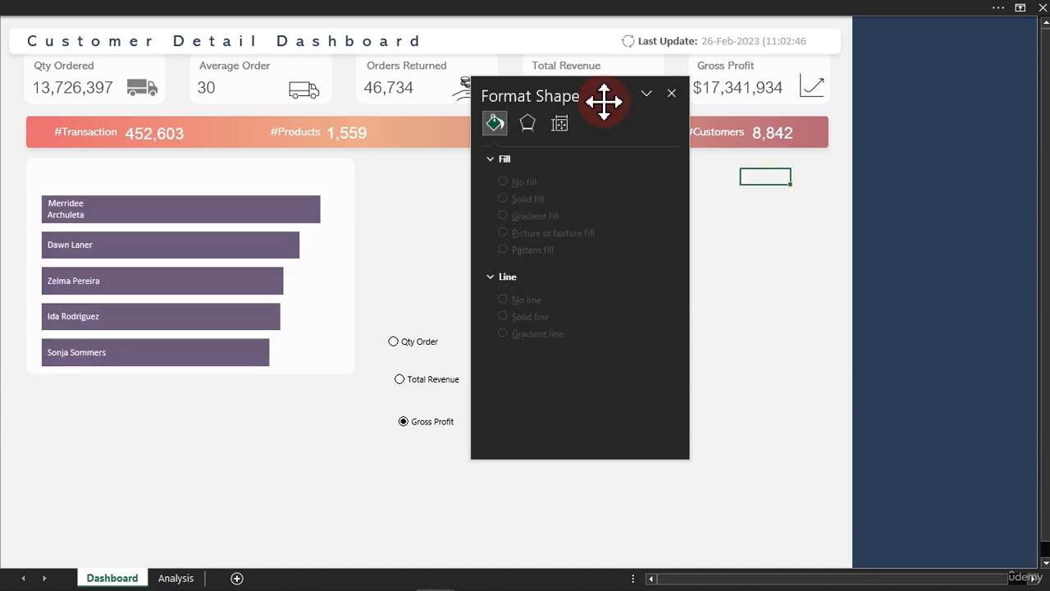
left_click_drag(605, 100, 758, 159)
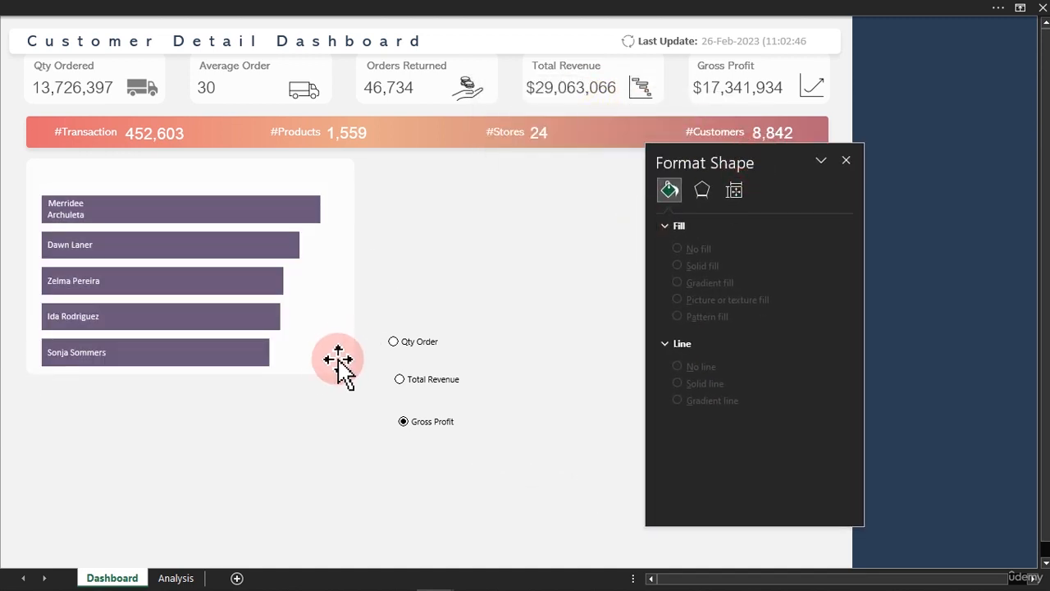
Test the chart switching by selecting the Total Revenue, Gross Profit and Qty Order options in turn
left_click(422, 384)
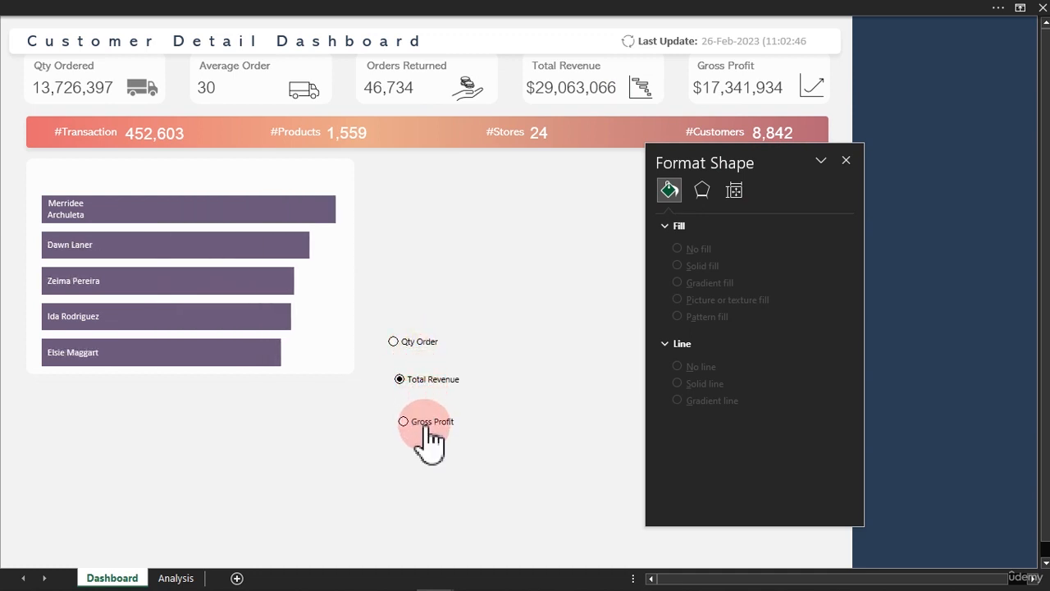
left_click(427, 425)
left_click(420, 343)
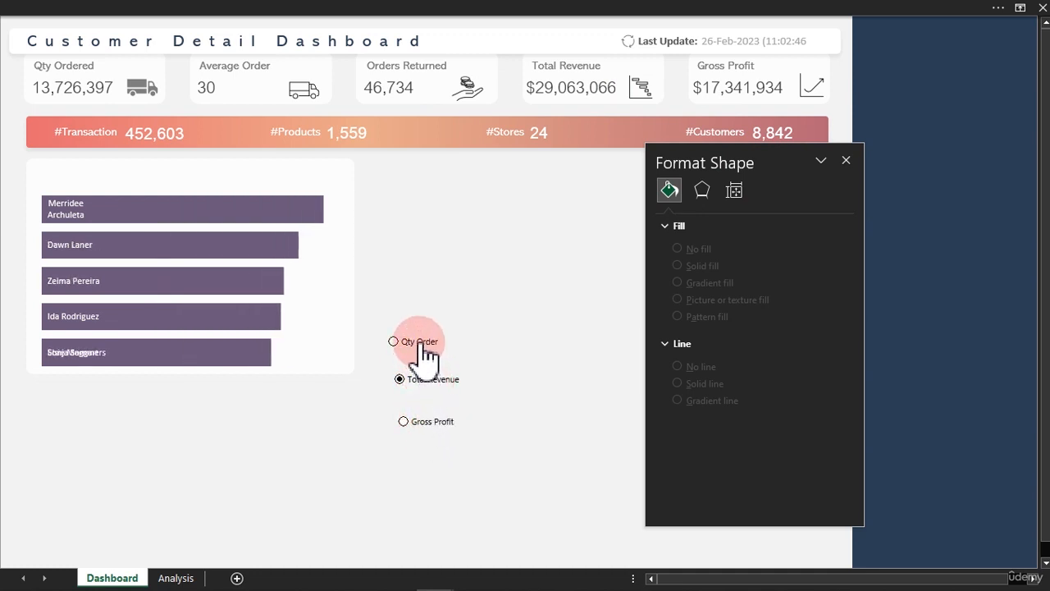